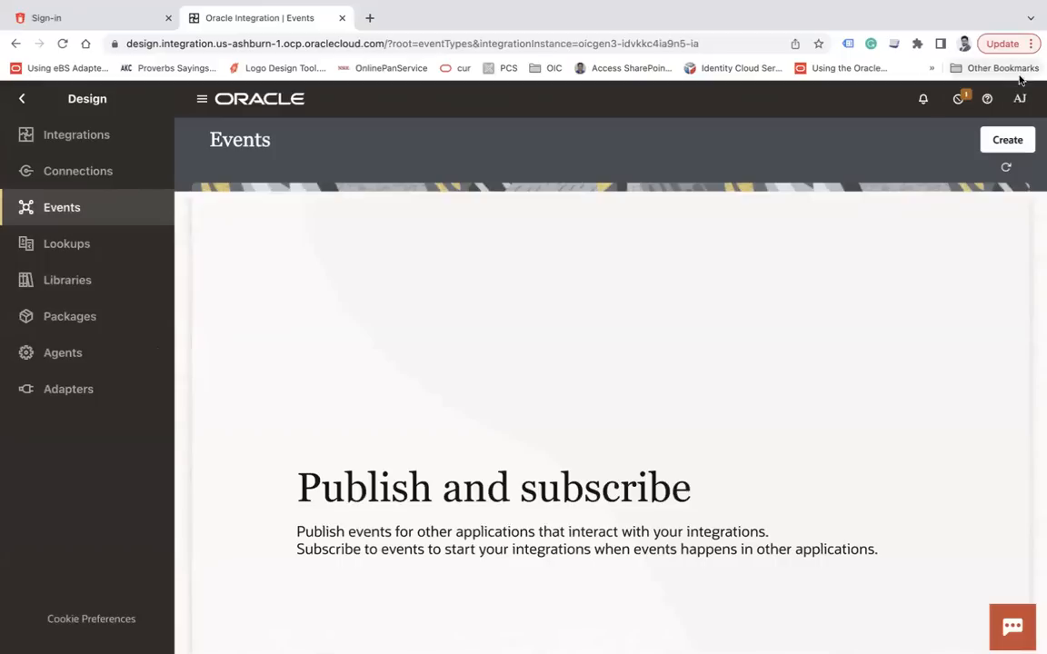
# Start a new event named EmpOnboardingEvent and continue to its structure
pyautogui.click(1005, 141)
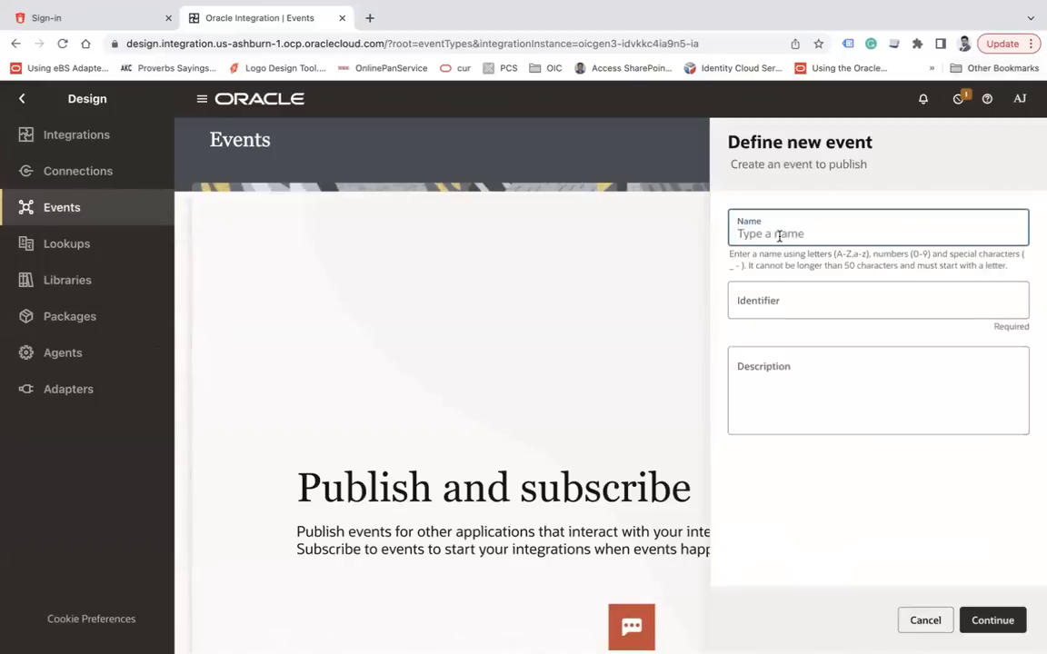
pyautogui.write('EmpOn')
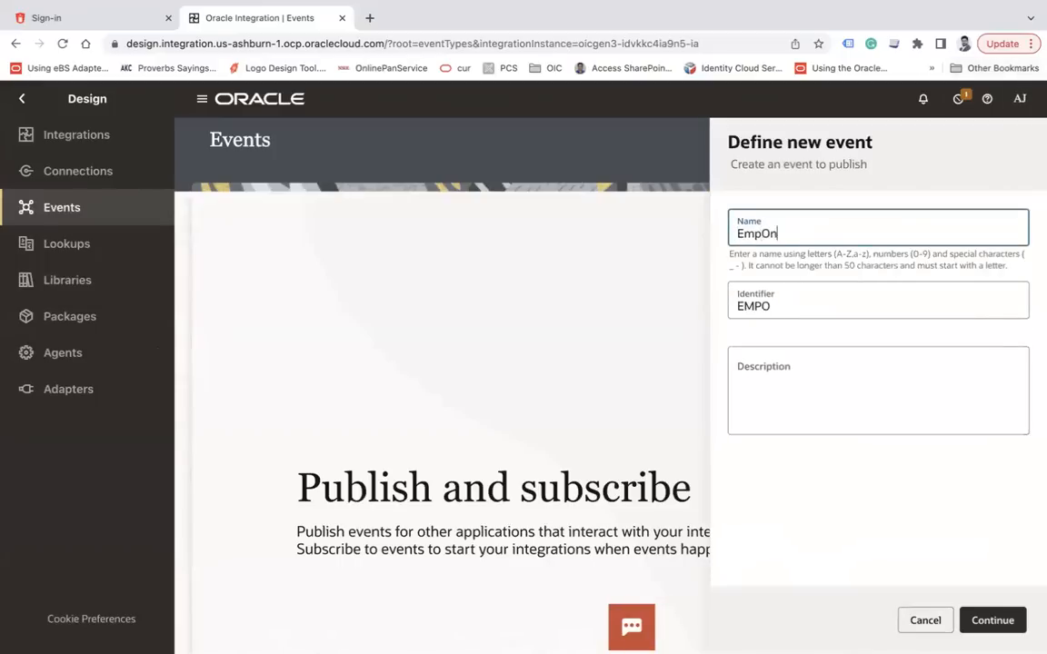
pyautogui.write('boardingEvent')
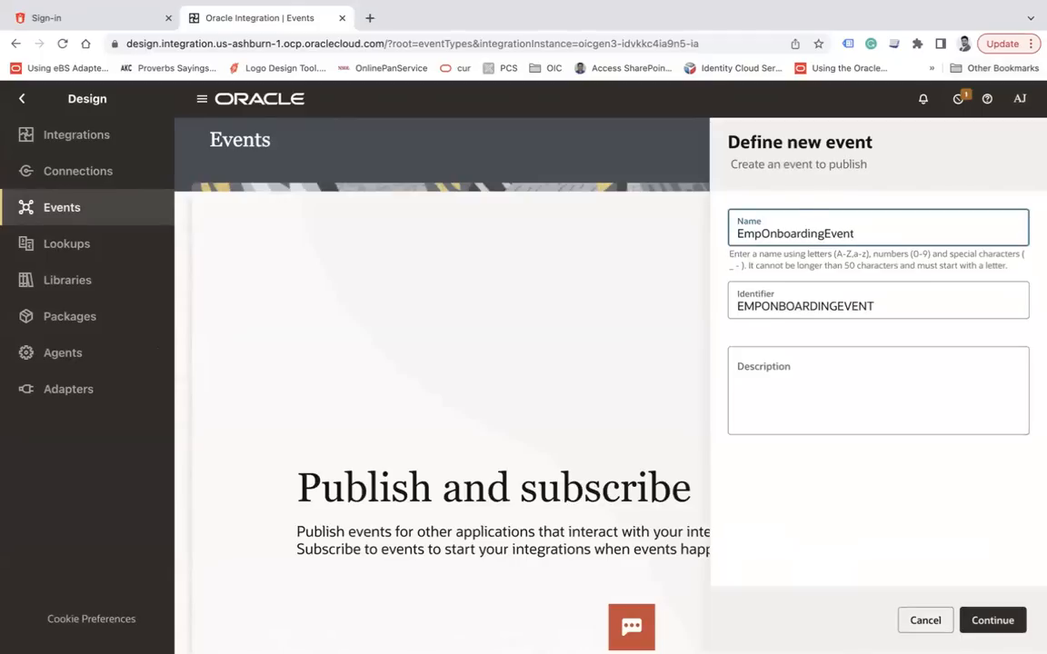
pyautogui.click(994, 621)
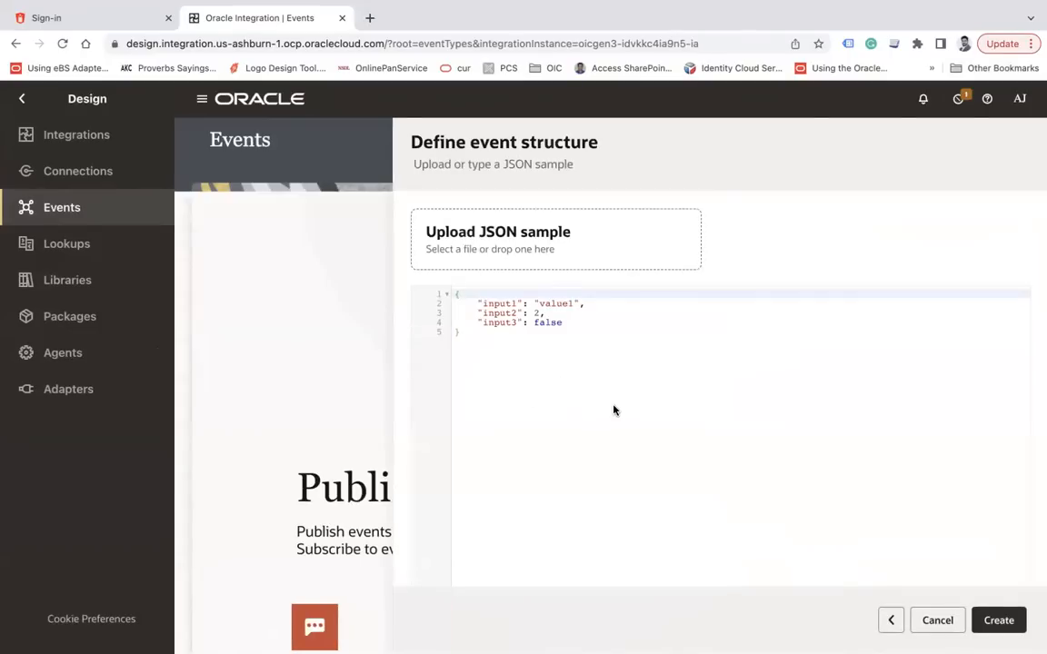
# Replace the default sample JSON with the Employees JSON holding two employee records
pyautogui.moveTo(487, 347); pyautogui.dragTo(445, 301)
pyautogui.click(570, 388)
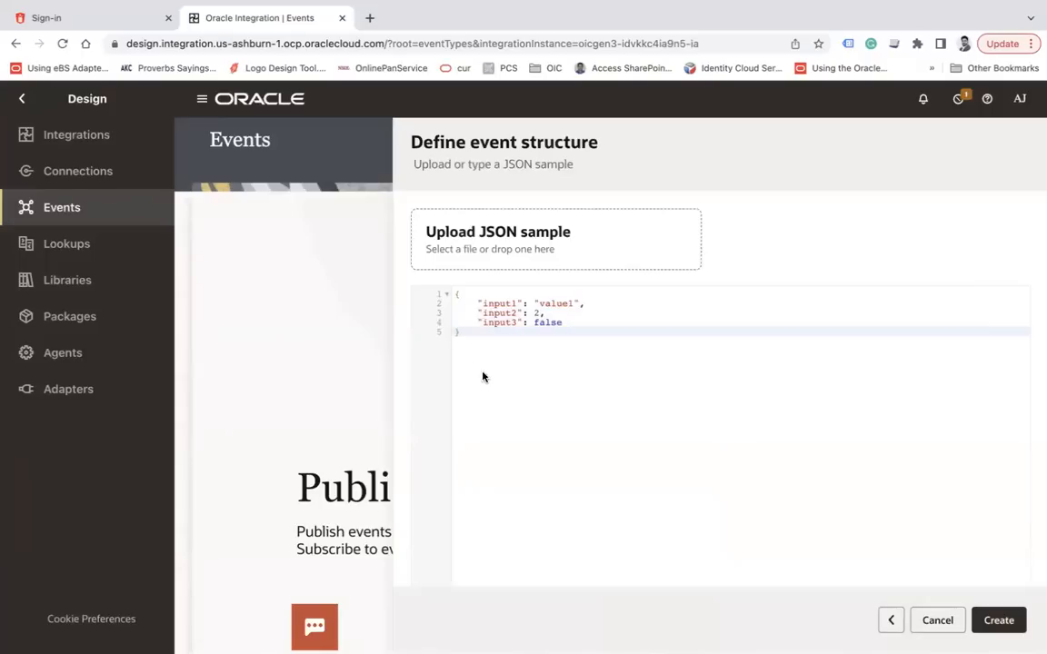
pyautogui.moveTo(469, 350); pyautogui.dragTo(443, 296)
pyautogui.click(582, 376)
pyautogui.press('super+a')
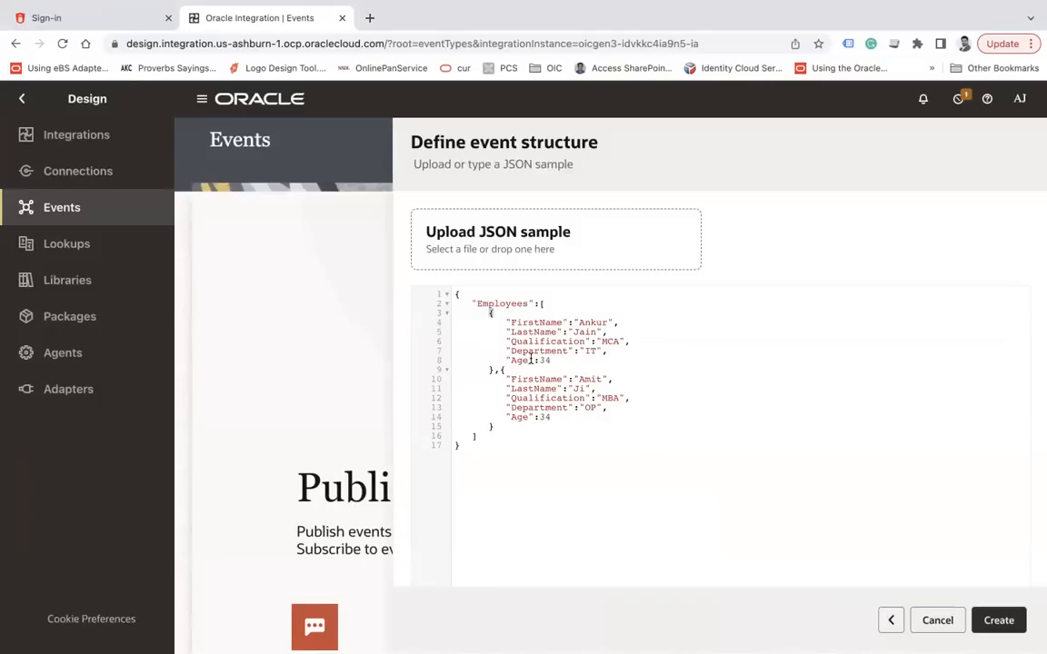
pyautogui.moveTo(501, 368); pyautogui.dragTo(454, 416)
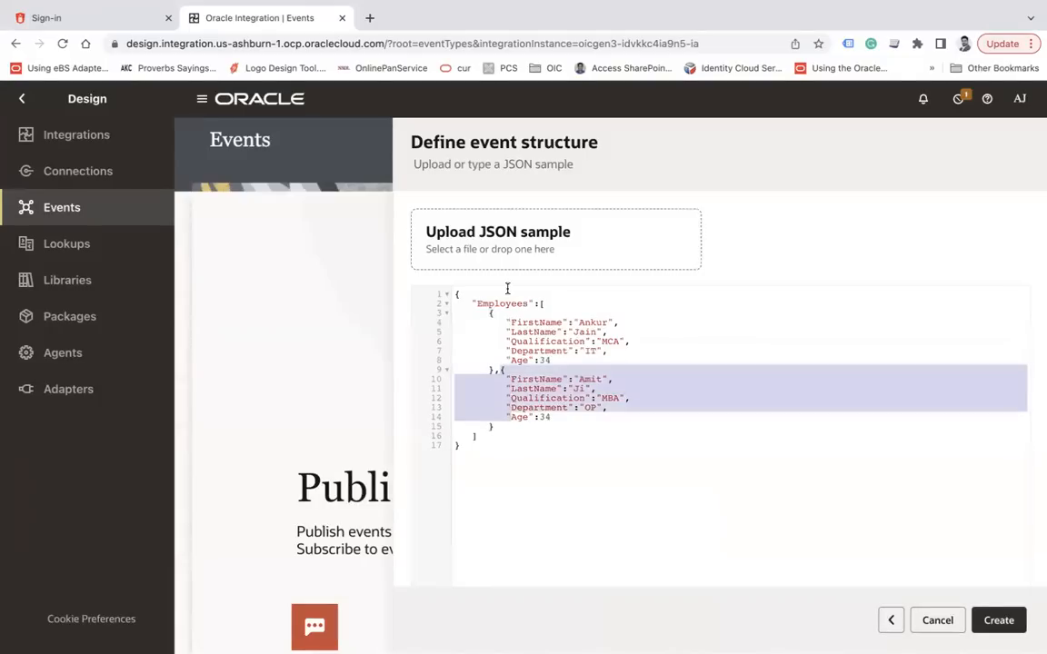
pyautogui.click(558, 302)
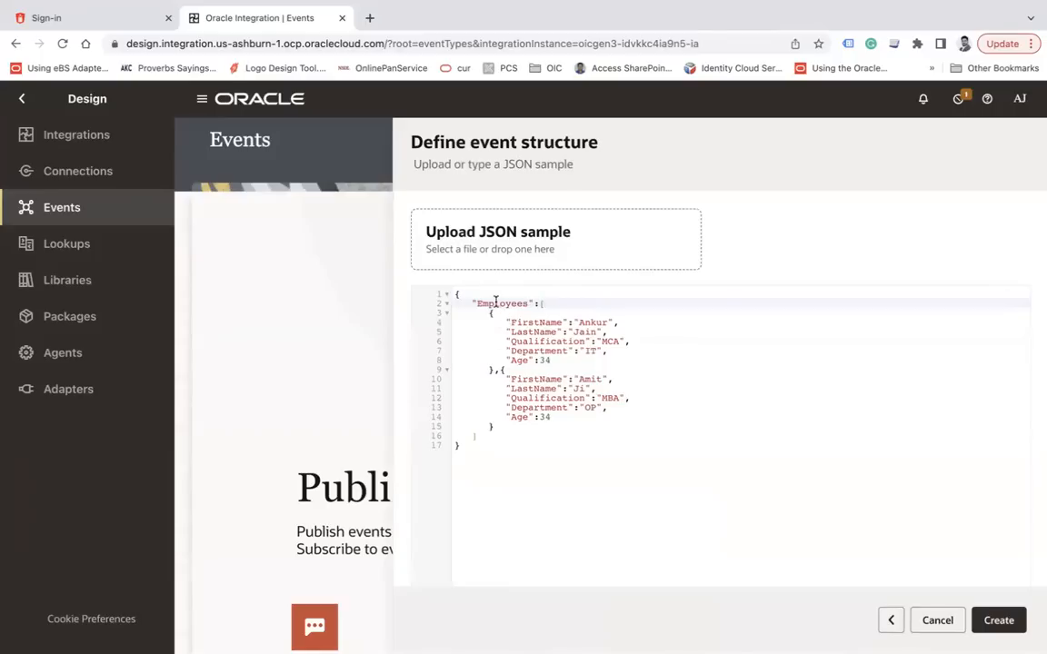
pyautogui.moveTo(501, 368); pyautogui.dragTo(505, 428)
pyautogui.moveTo(488, 315); pyautogui.dragTo(493, 372)
pyautogui.click(494, 372)
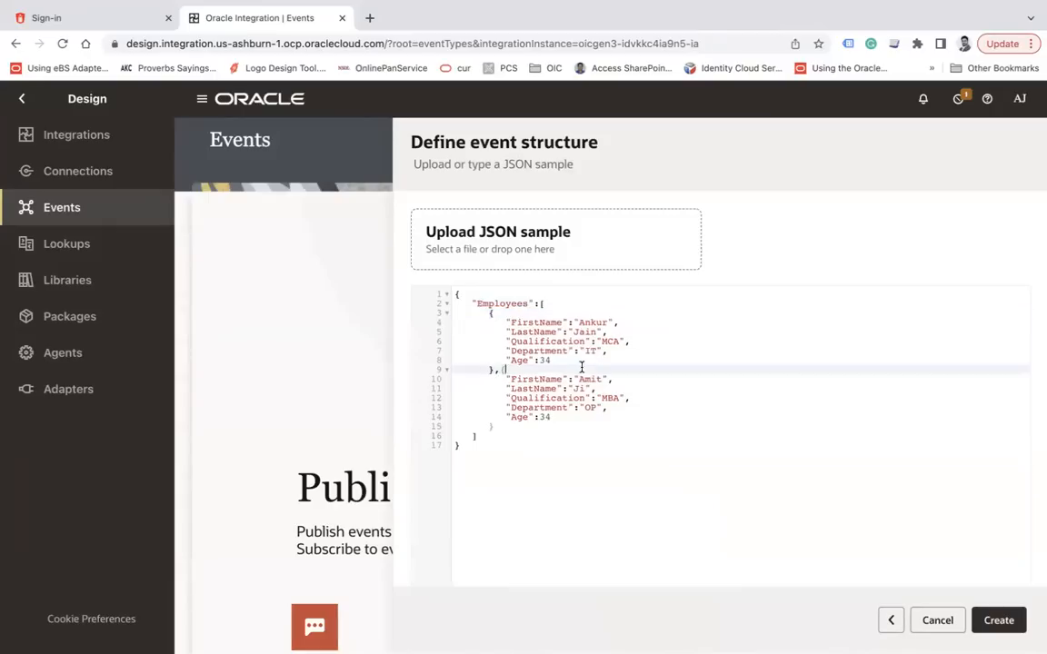
pyautogui.click(508, 304)
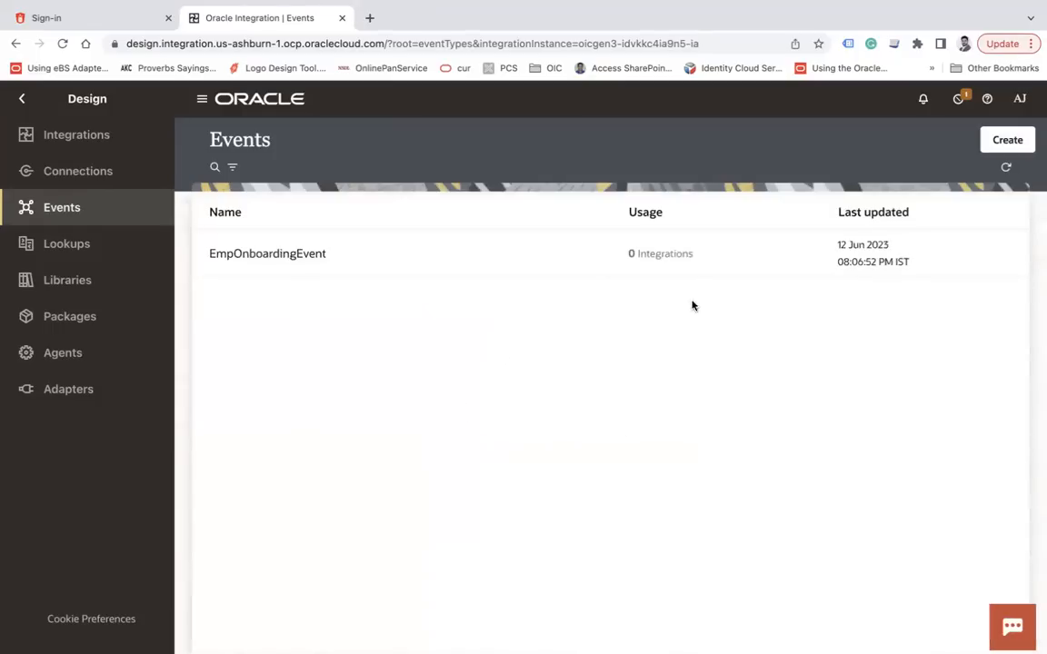
pyautogui.moveTo(966, 243)
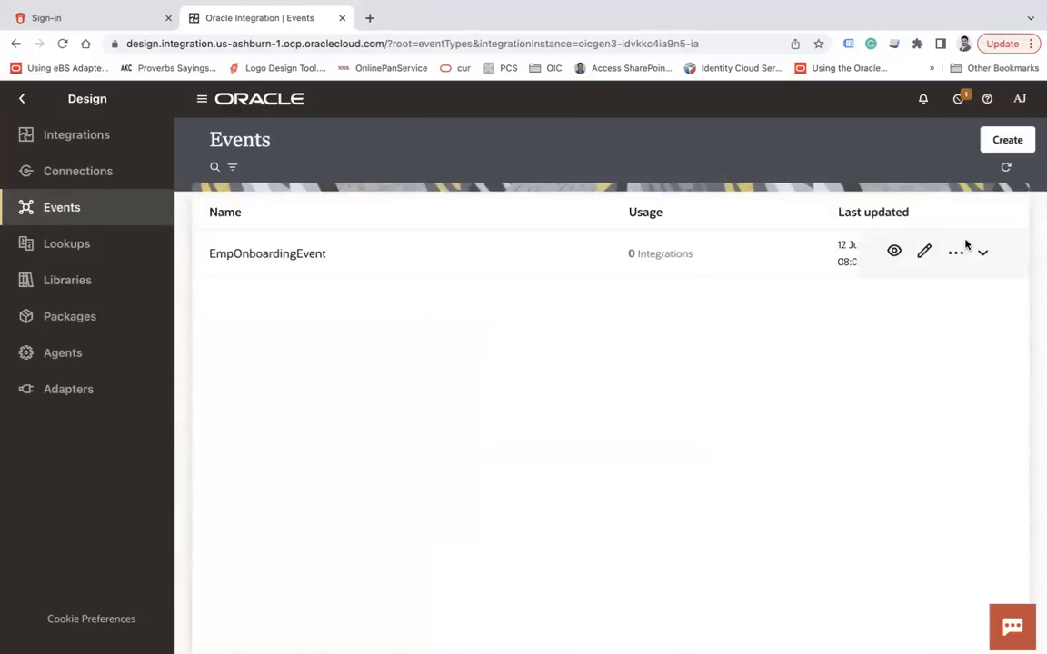
pyautogui.click(956, 254)
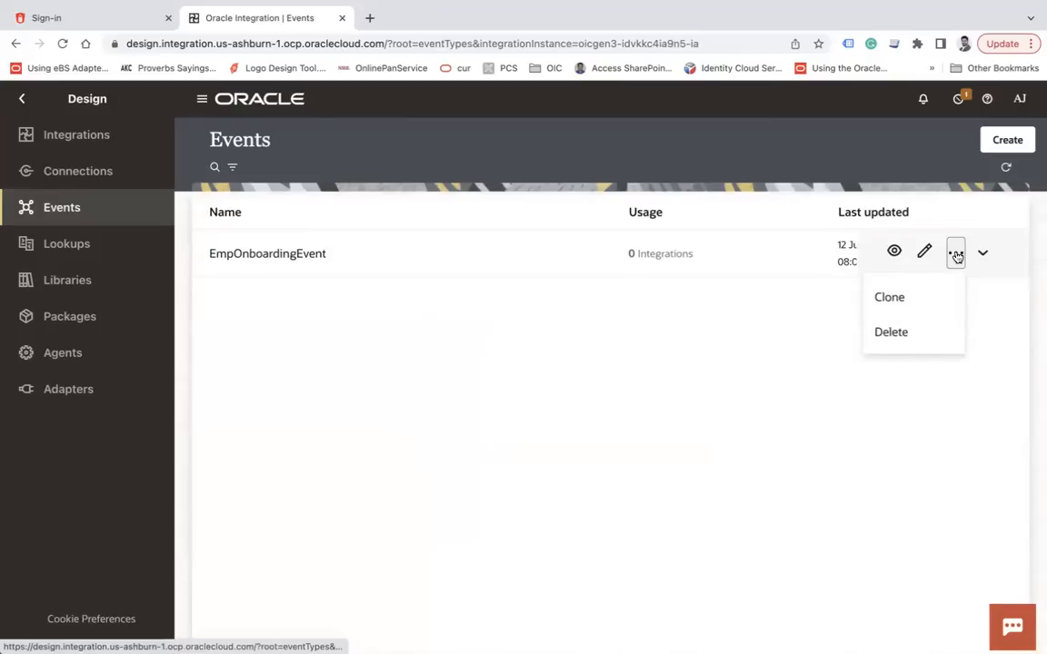
pyautogui.click(895, 254)
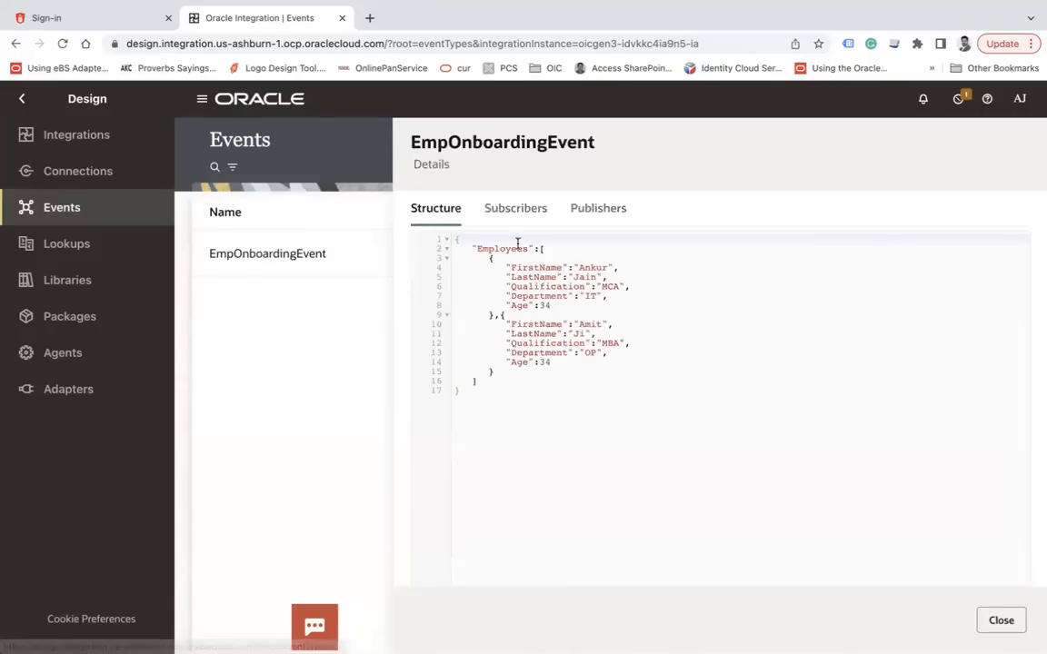
pyautogui.click(514, 209)
pyautogui.click(600, 210)
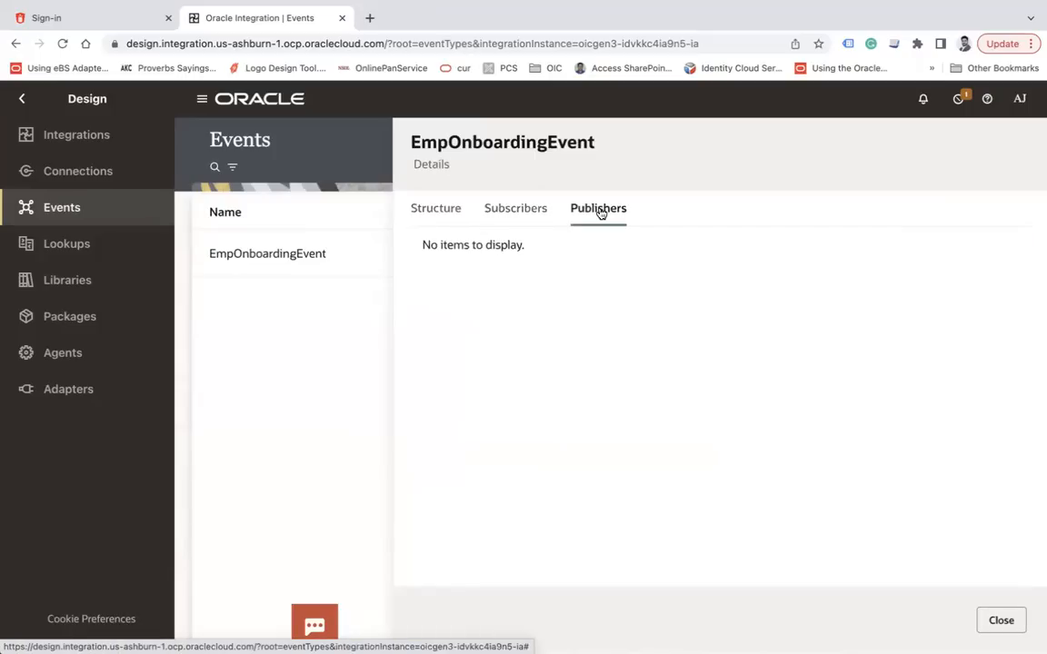
pyautogui.click(520, 216)
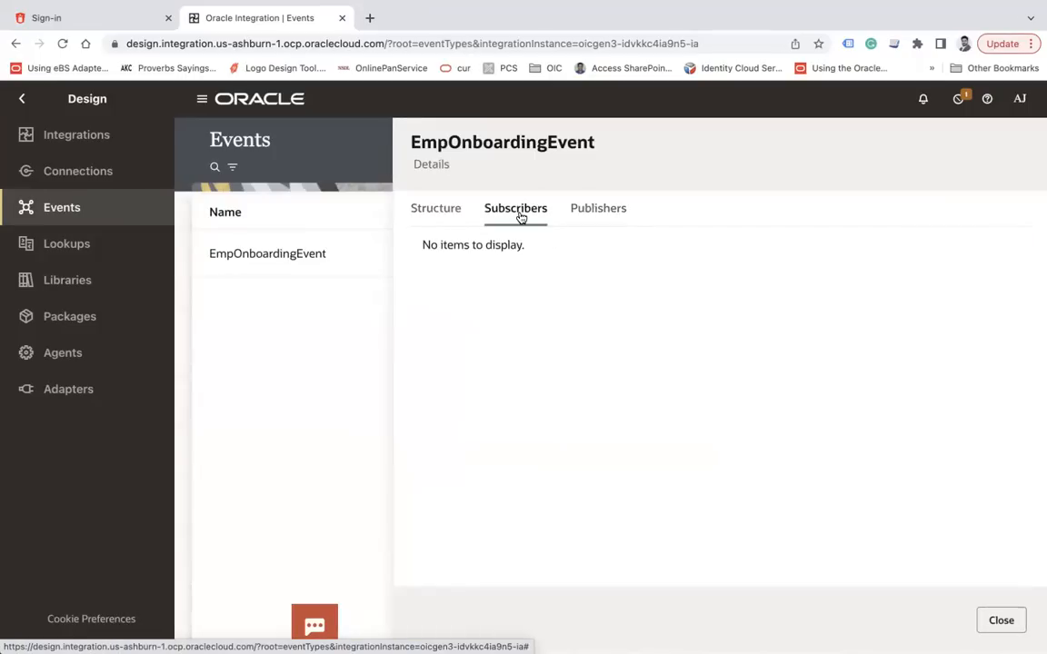
pyautogui.click(589, 217)
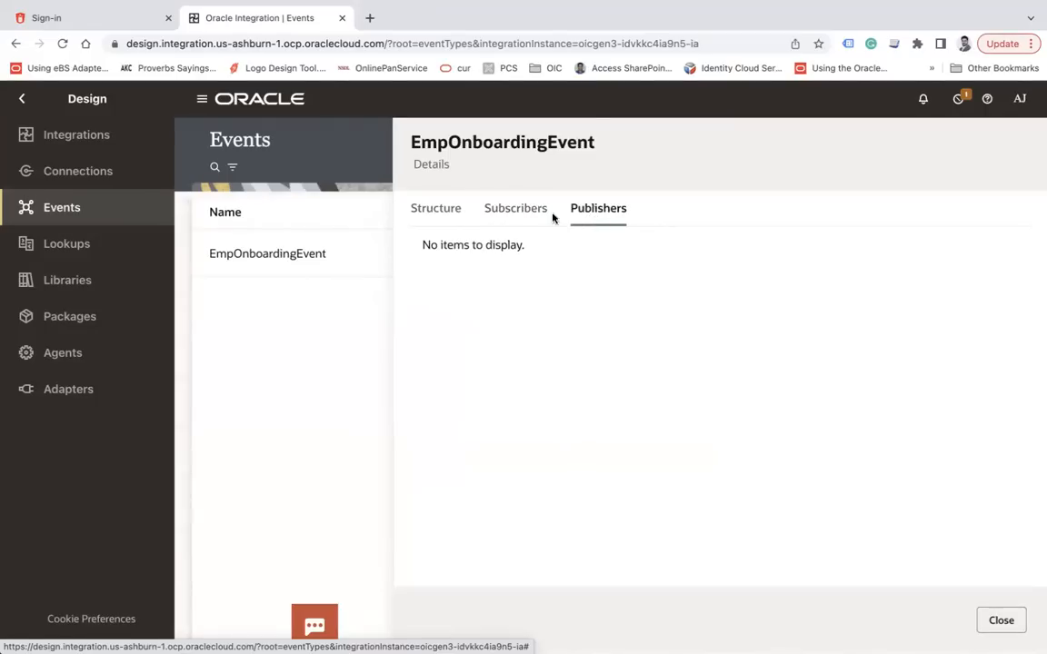
pyautogui.click(520, 215)
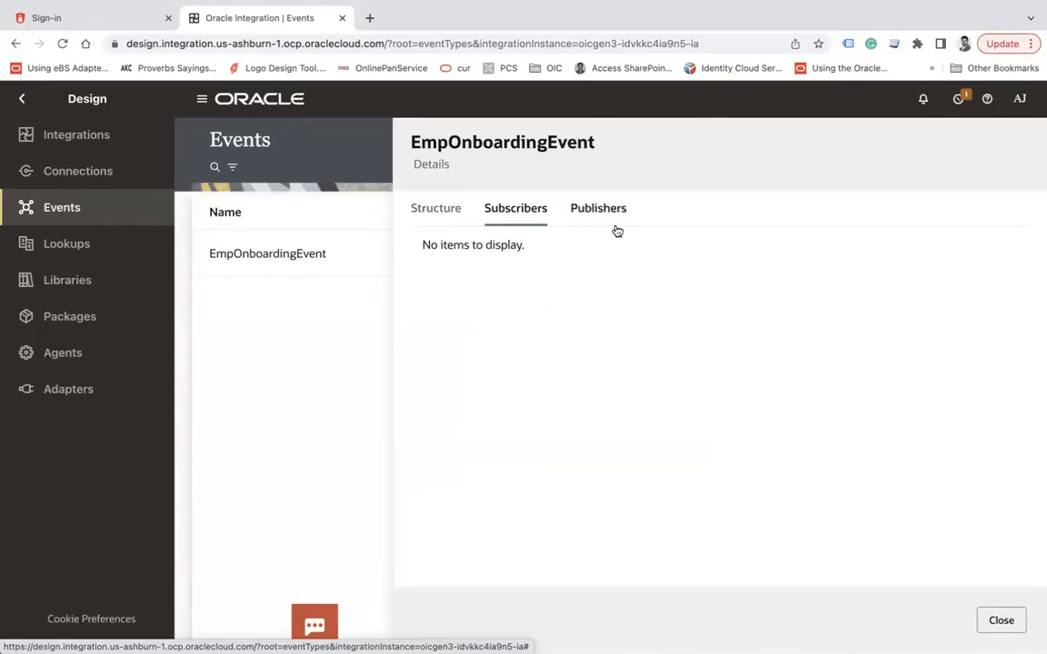
pyautogui.click(1001, 620)
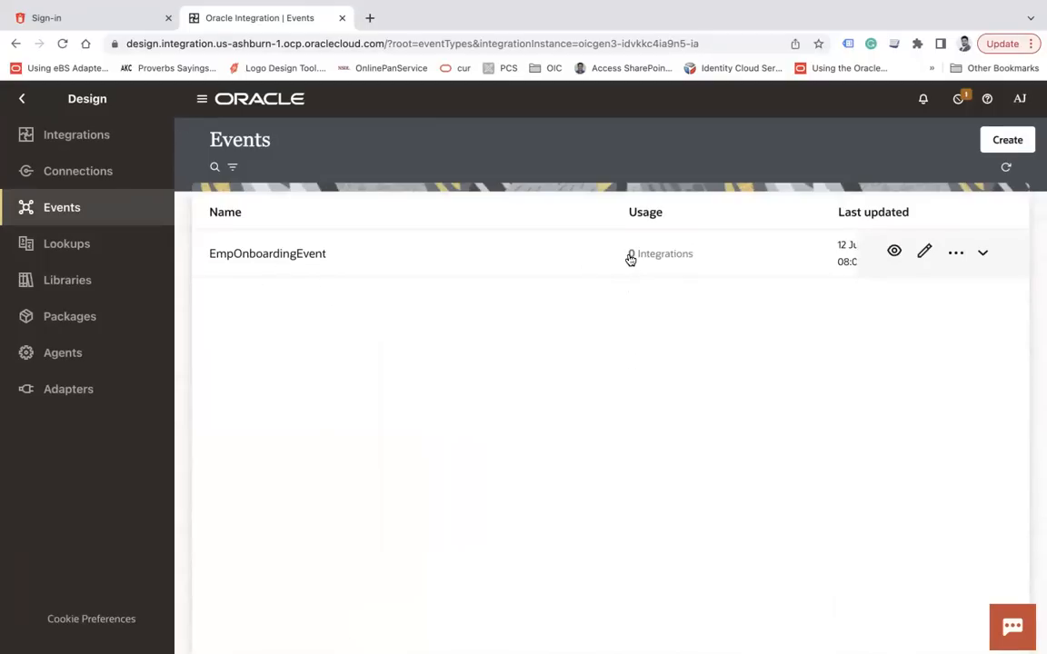
pyautogui.click(67, 142)
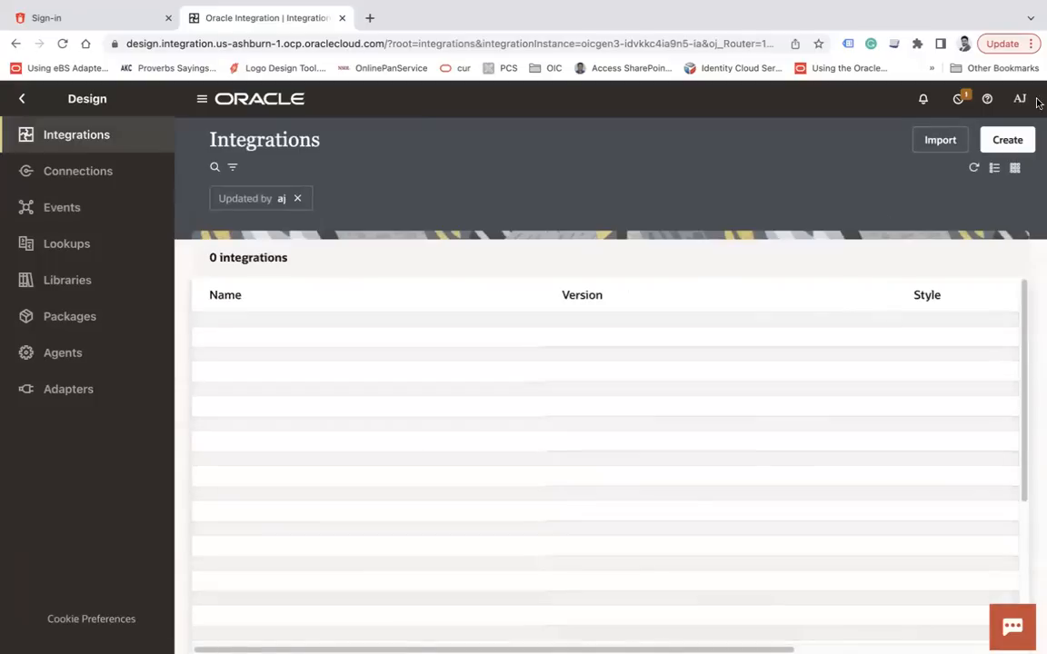
# Create an Application-type integration named EmpProducer
pyautogui.click(1007, 142)
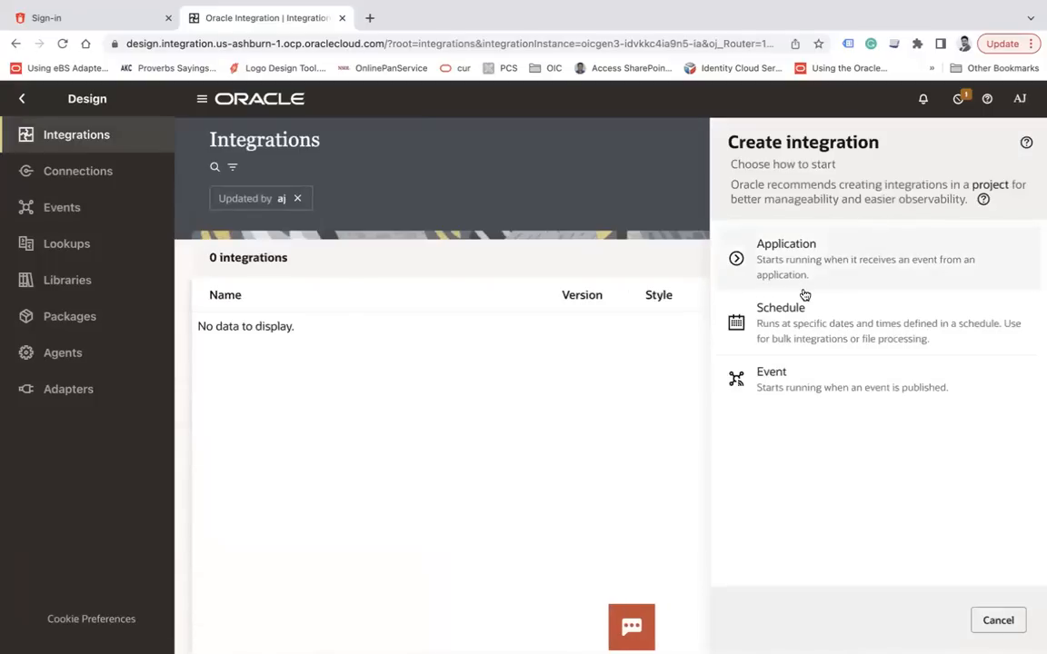
pyautogui.click(804, 263)
pyautogui.click(810, 247)
pyautogui.write('Emp')
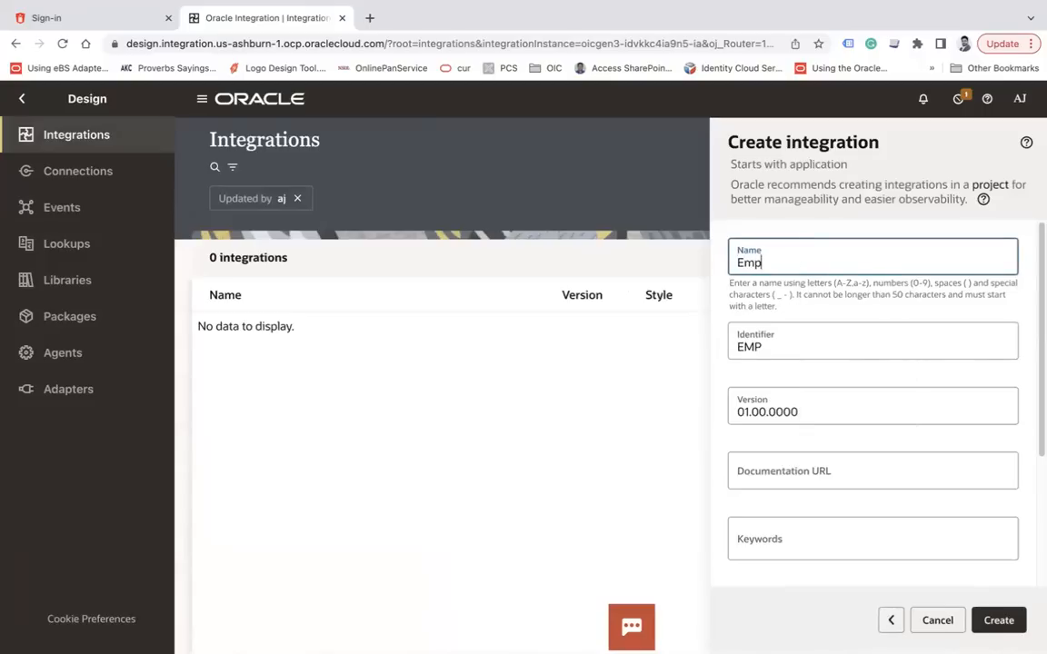
pyautogui.write('Produc')
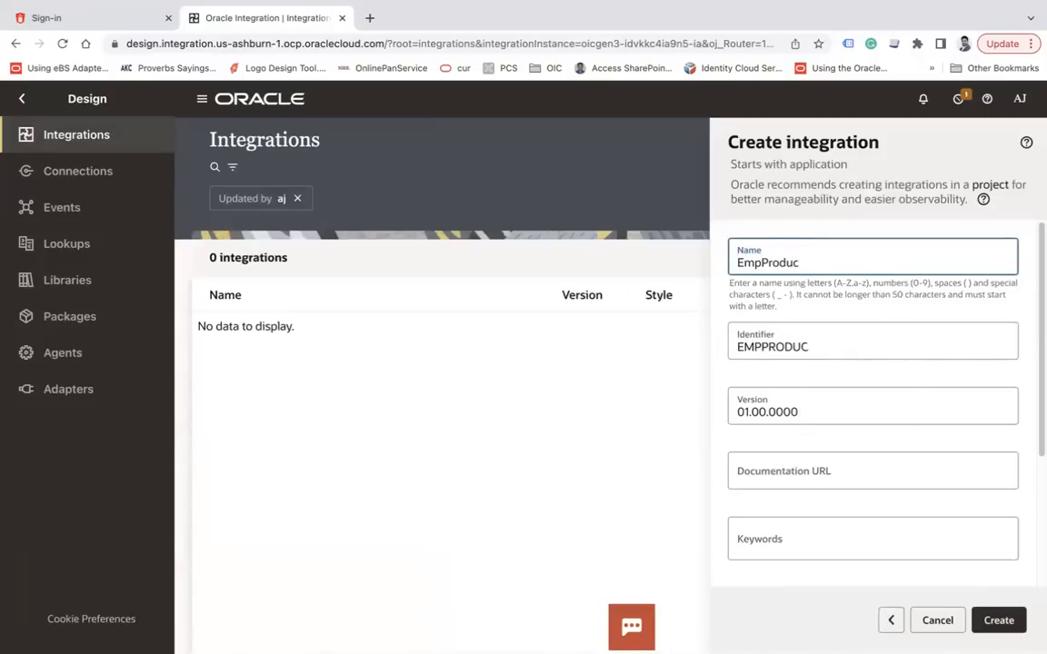
pyautogui.write('er')
pyautogui.click(1004, 620)
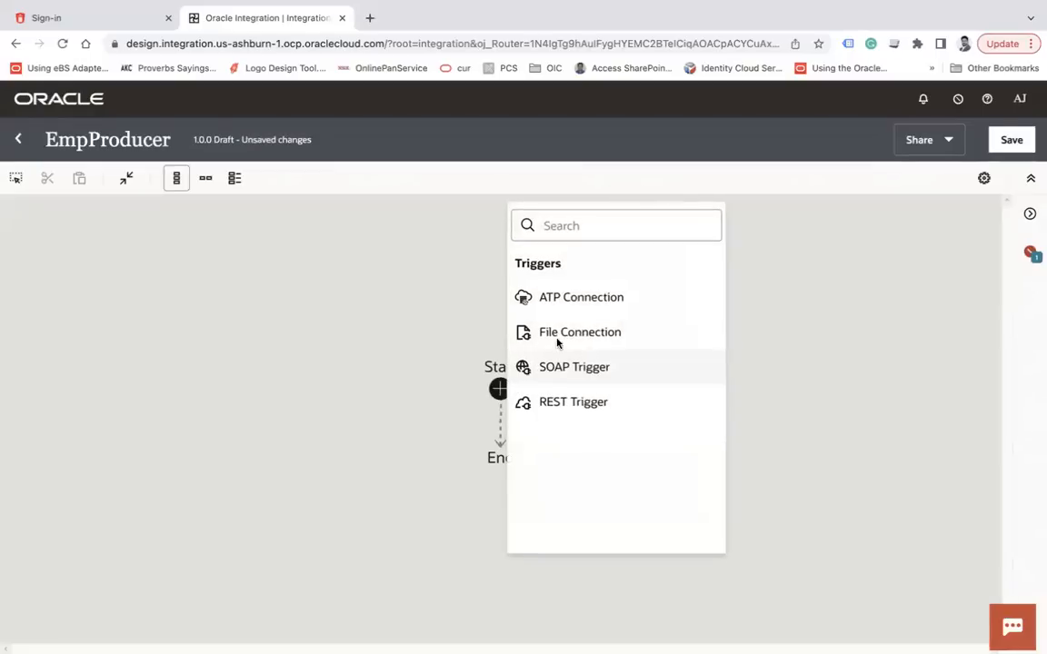
# Add a REST trigger to the integration with the endpoint name Emp
pyautogui.click(568, 411)
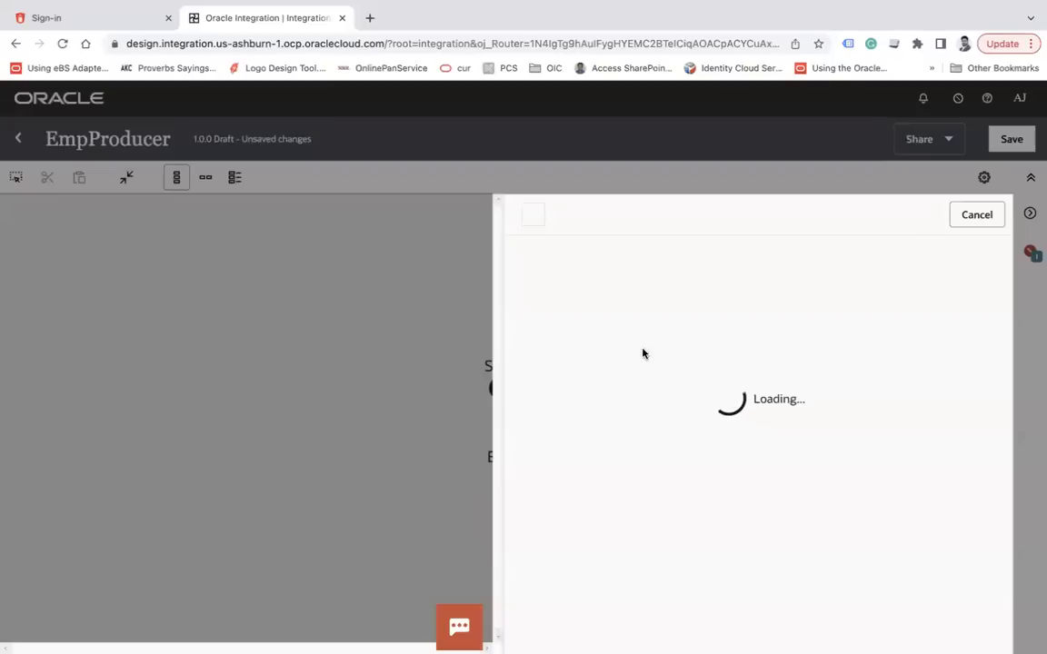
pyautogui.click(645, 410)
pyautogui.write('Emp')
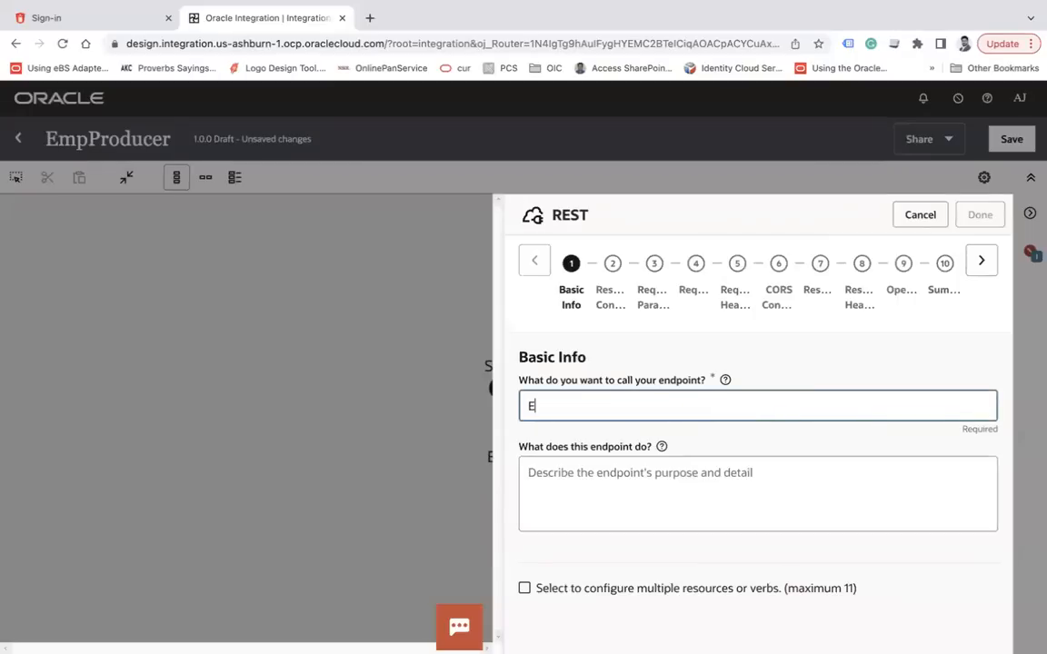
pyautogui.click(982, 261)
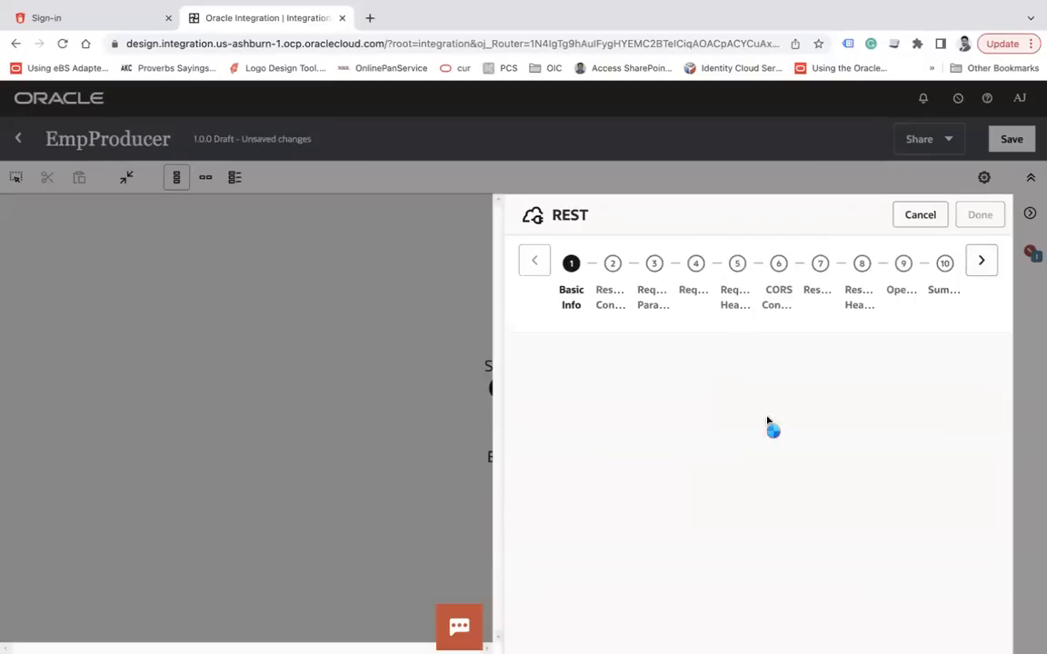
# Set the resource URI to /emp with the POST action and enable a response
pyautogui.click(610, 507)
pyautogui.write('/emp')
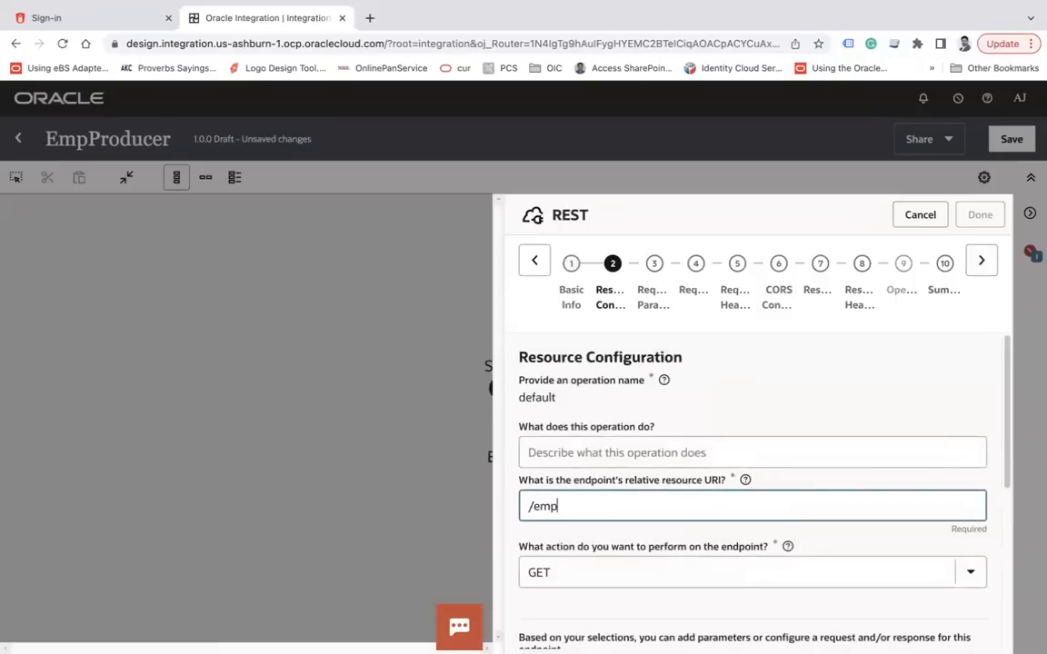
pyautogui.click(593, 572)
pyautogui.click(562, 466)
pyautogui.scroll(-1, 563, 464)
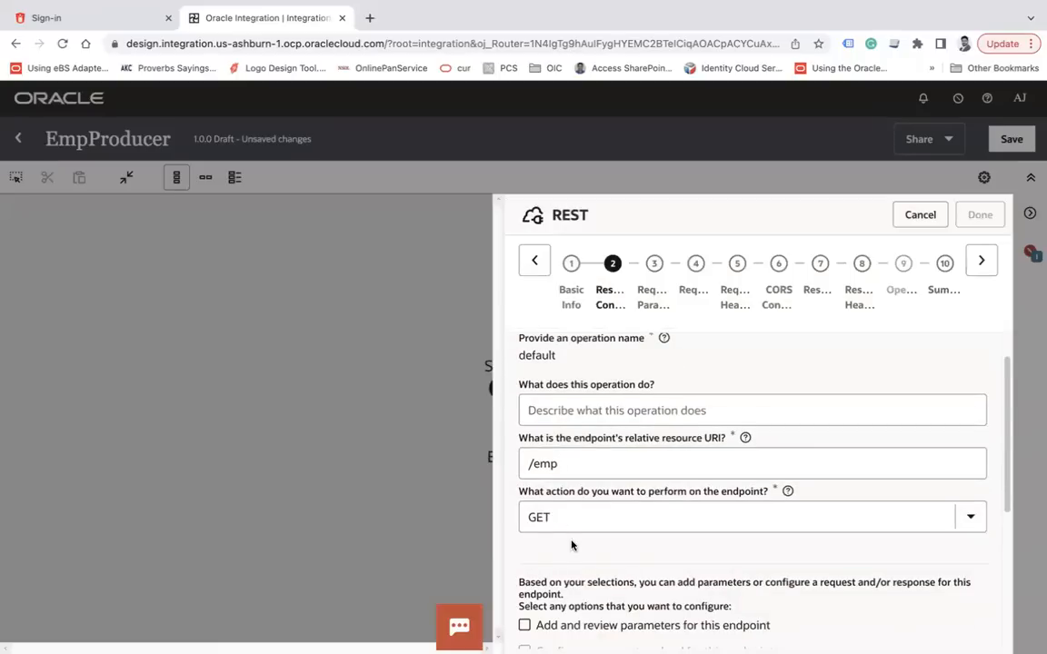
pyautogui.scroll(-2, 573, 491)
pyautogui.click(565, 423)
pyautogui.click(549, 533)
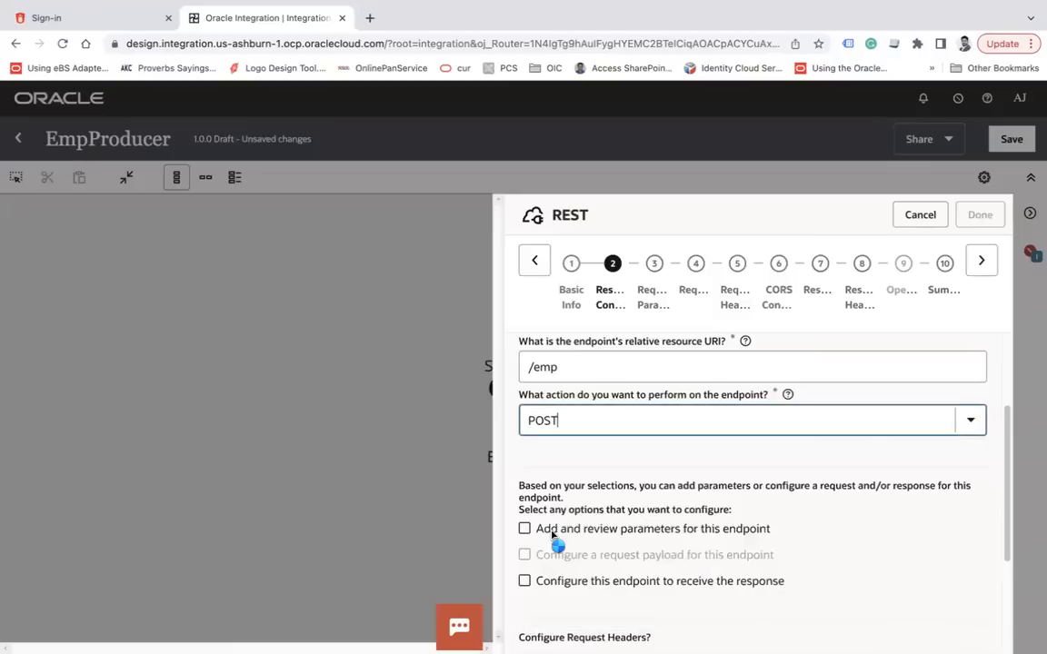
pyautogui.click(524, 581)
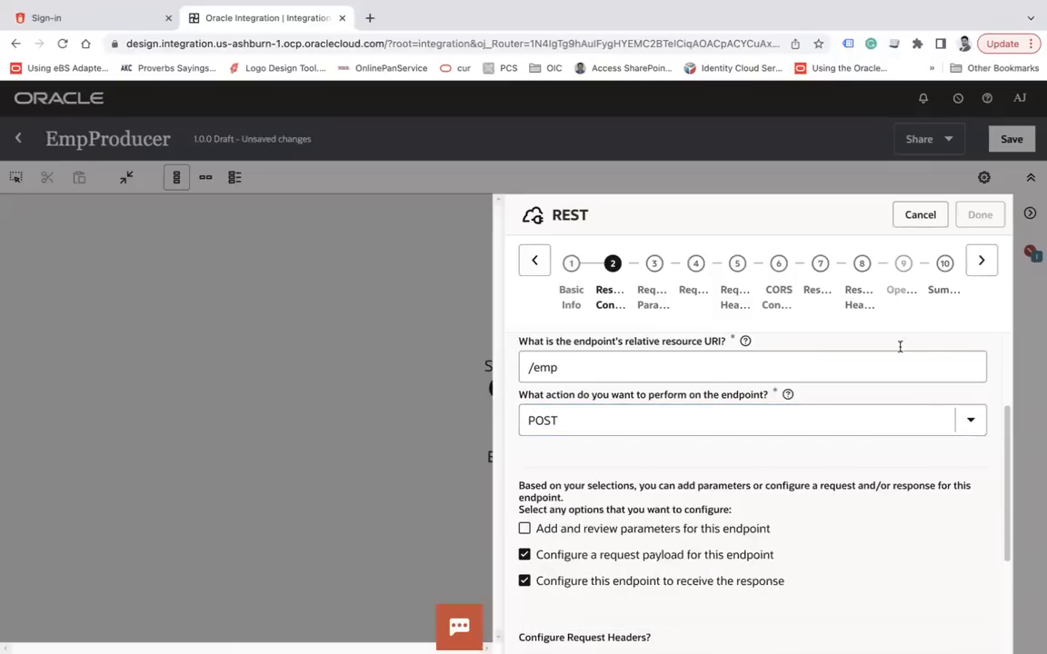
pyautogui.click(981, 260)
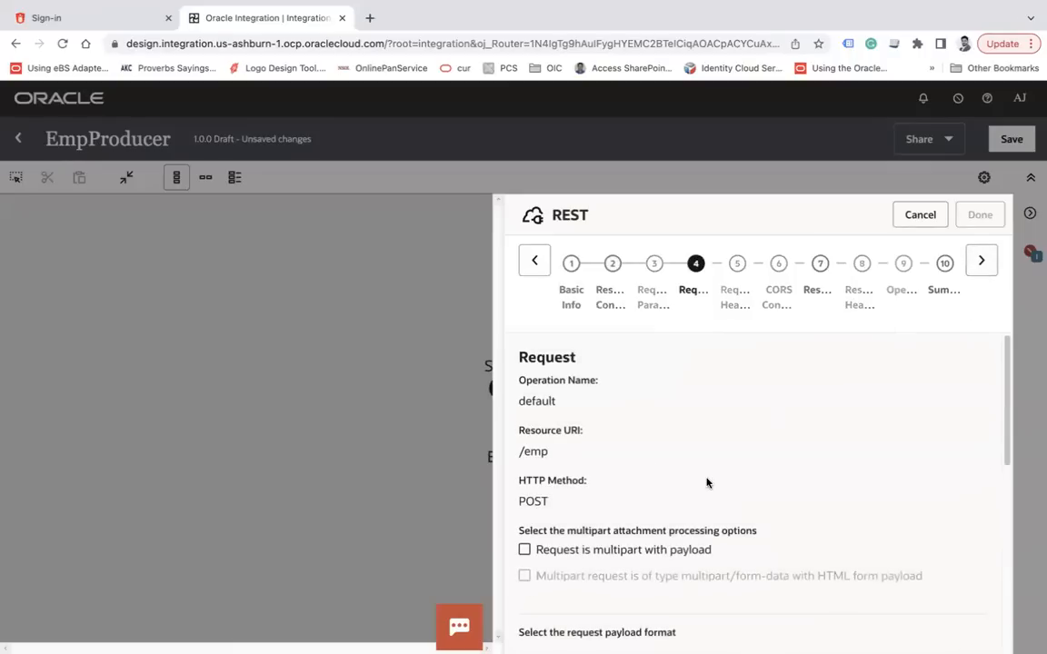
# Define the request payload as an inline JSON Sample of the employee records
pyautogui.scroll(-2, 707, 483)
pyautogui.click(627, 498)
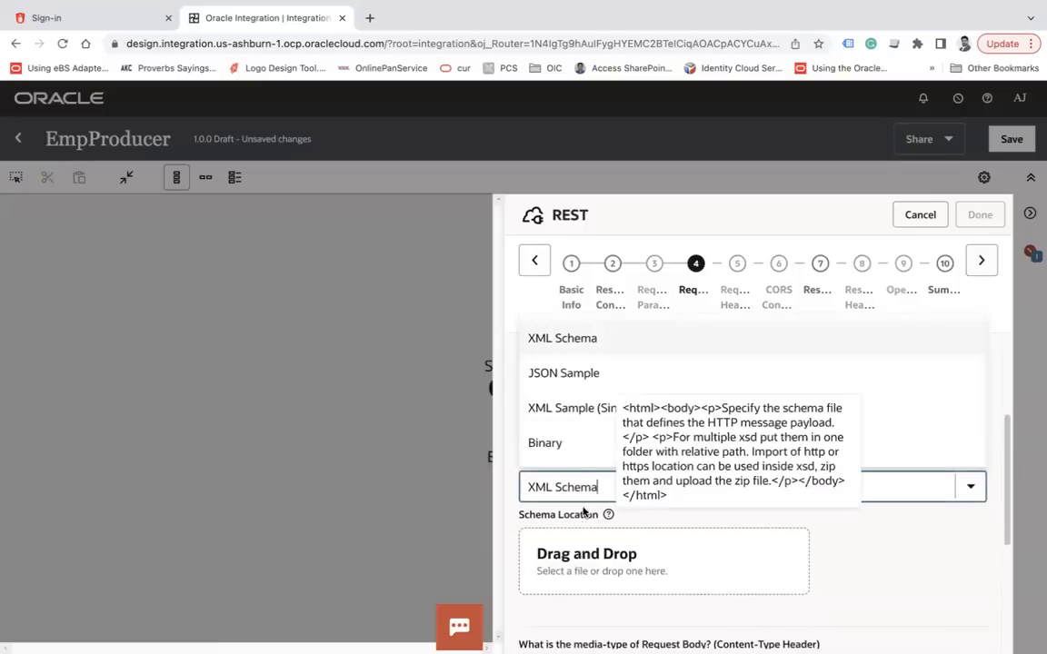
pyautogui.click(563, 376)
pyautogui.click(565, 621)
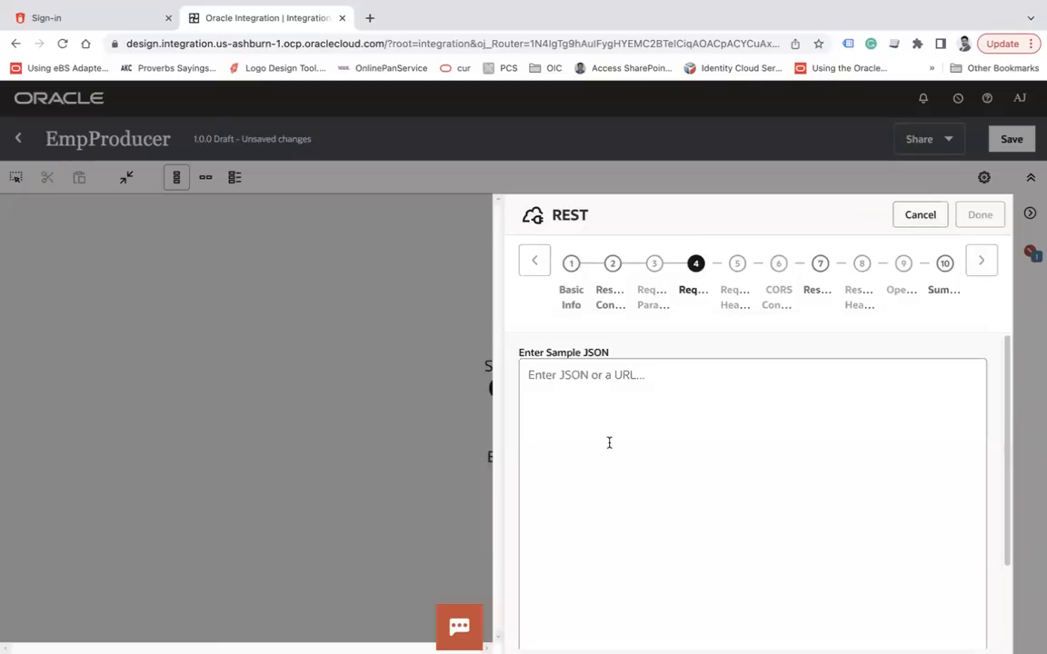
pyautogui.click(607, 439)
pyautogui.write('{   "Employees":[     {       "FirstName":"Ankur",       "LastName":"Jain",       "Qualification":"MCA",       "Department":"IT",       "Age":34     },{       "FirstName":"Amit",       "LastName":"Ji",       "Qualification":"MBA",       "Department":"OP",       "Age":34     }   ] }')
pyautogui.scroll(-2, 724, 446)
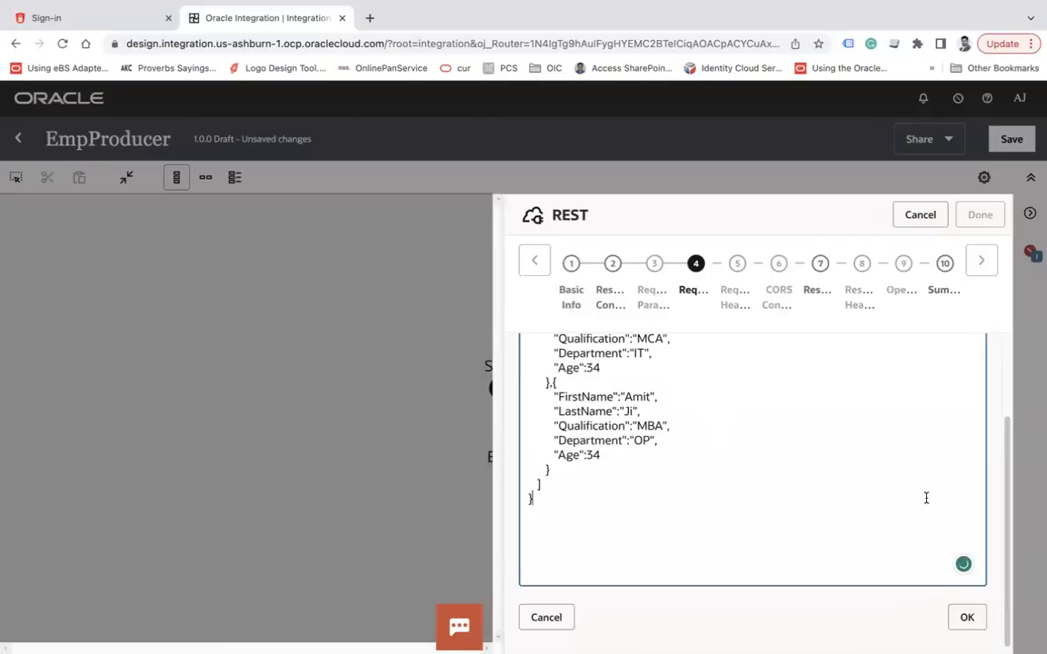
pyautogui.click(962, 618)
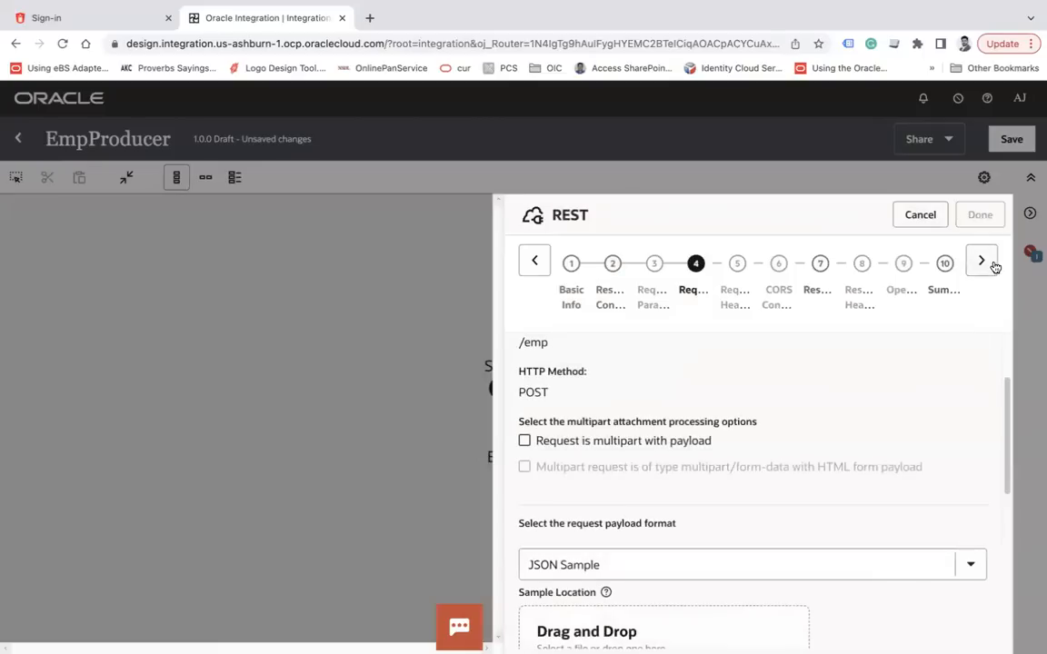
pyautogui.click(990, 263)
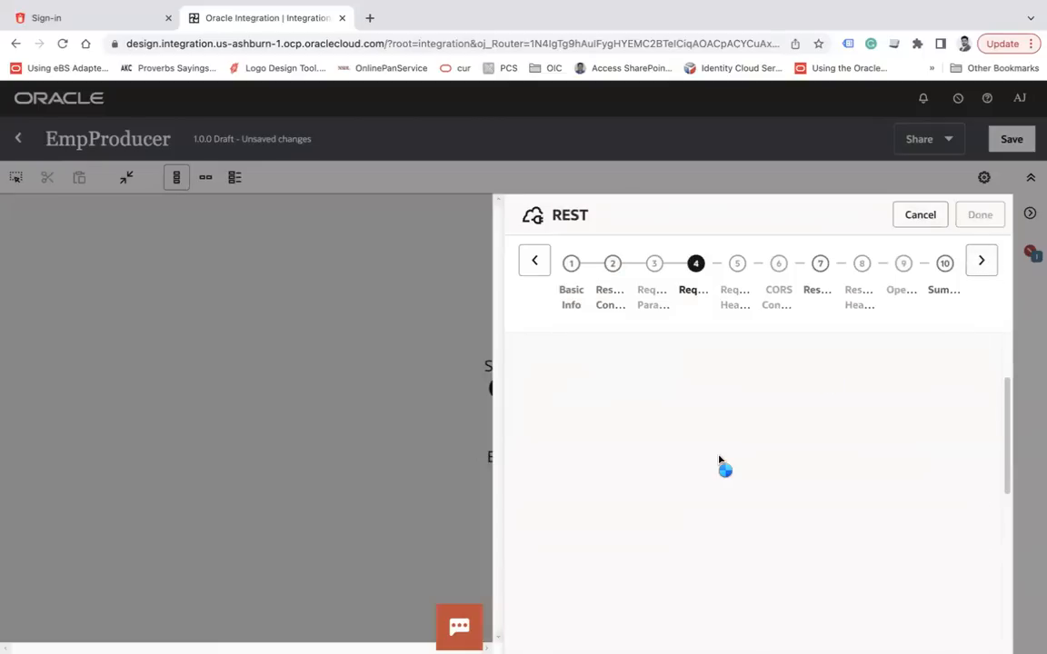
# Set the response to an inline JSON Sample with an EenEventId field and finish the Emp trigger
pyautogui.scroll(-3, 630, 542)
pyautogui.click(572, 519)
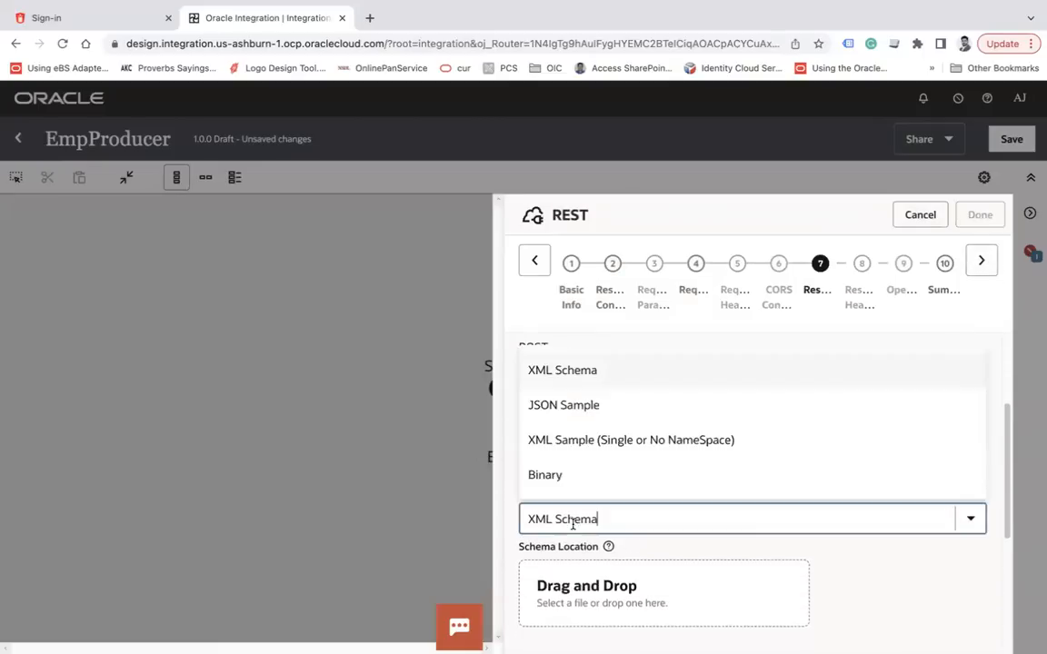
pyautogui.click(549, 409)
pyautogui.scroll(-2, 601, 477)
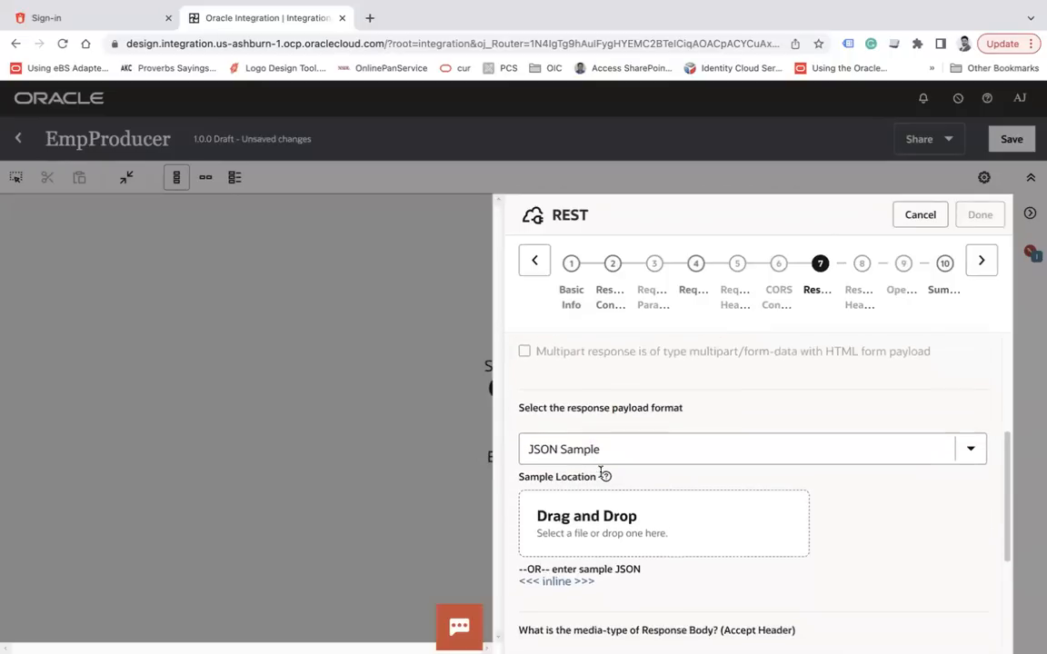
pyautogui.click(557, 569)
pyautogui.click(633, 458)
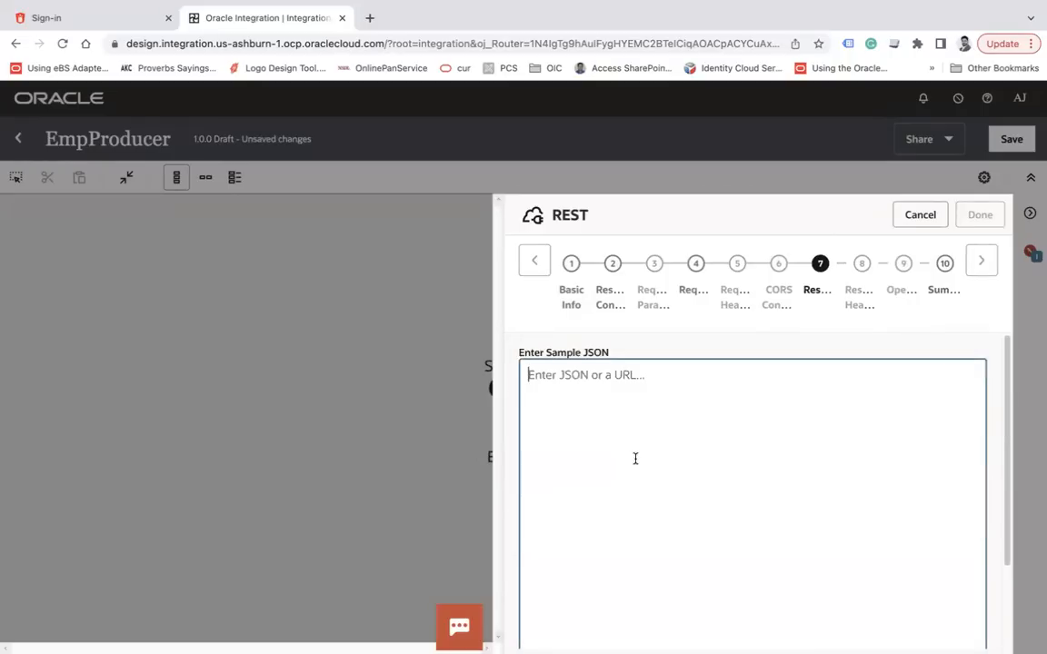
pyautogui.write('{')
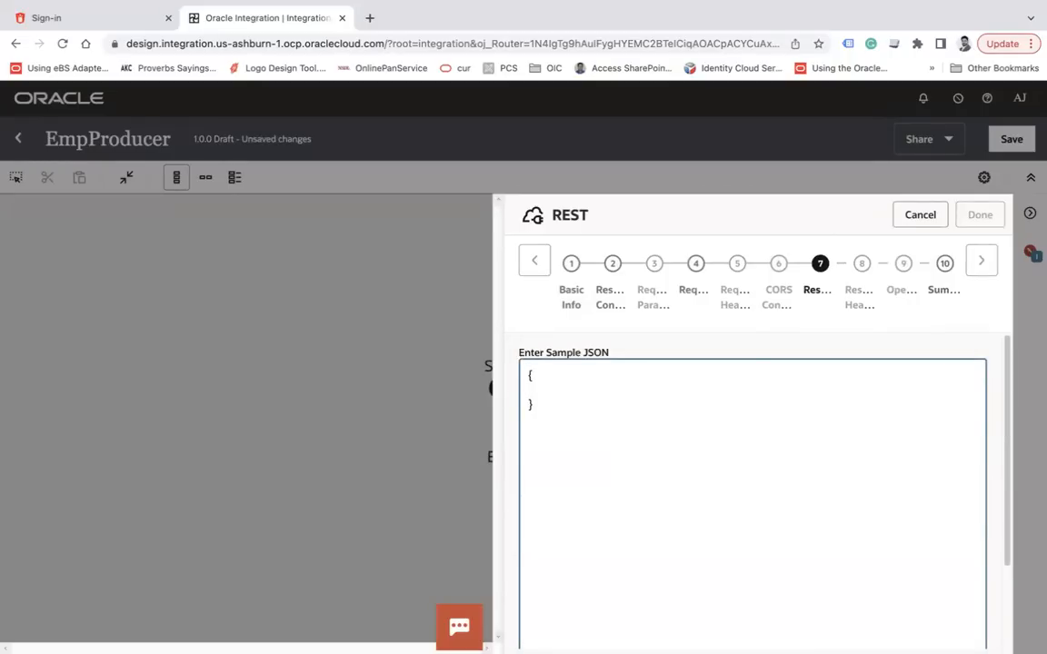
pyautogui.write('"Een')
pyautogui.write('Even')
pyautogui.write('tId":"')
pyautogui.scroll(-5, 858, 509)
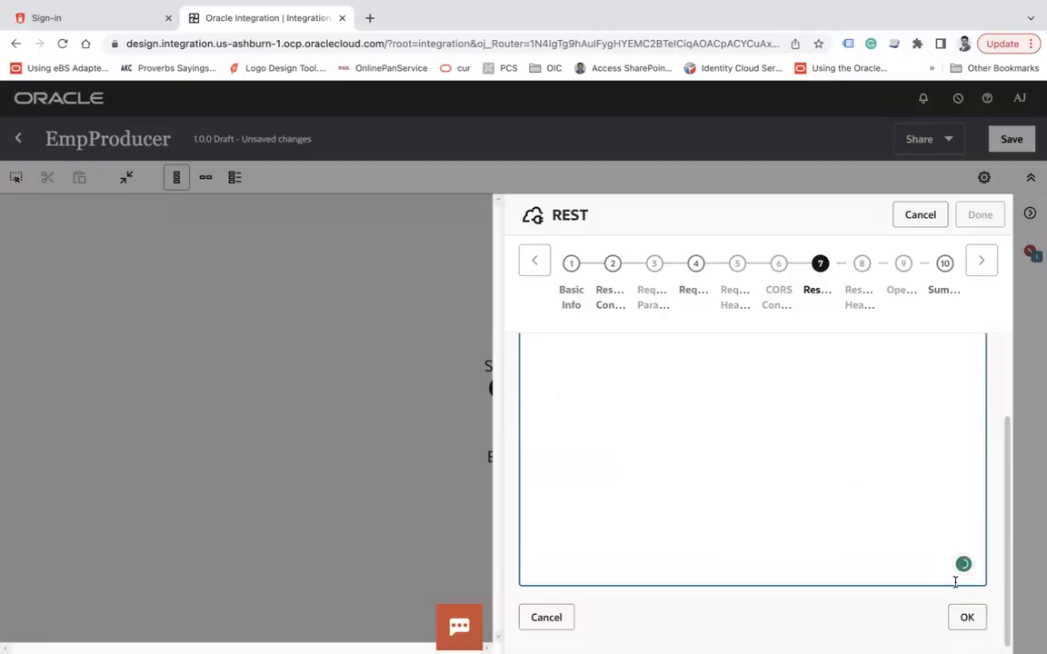
pyautogui.click(965, 619)
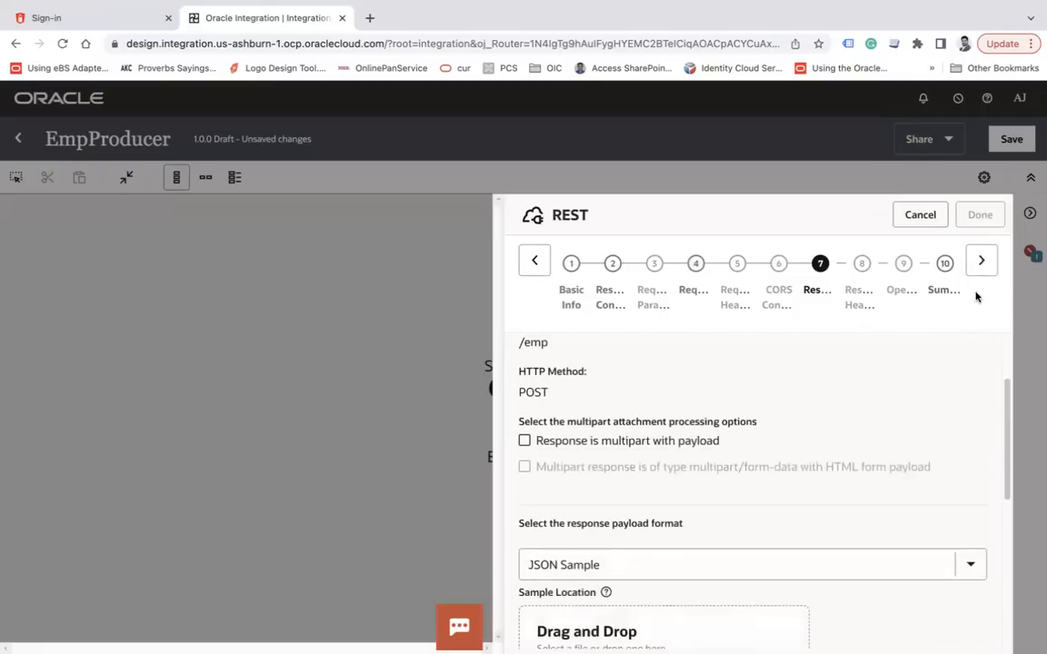
pyautogui.click(979, 264)
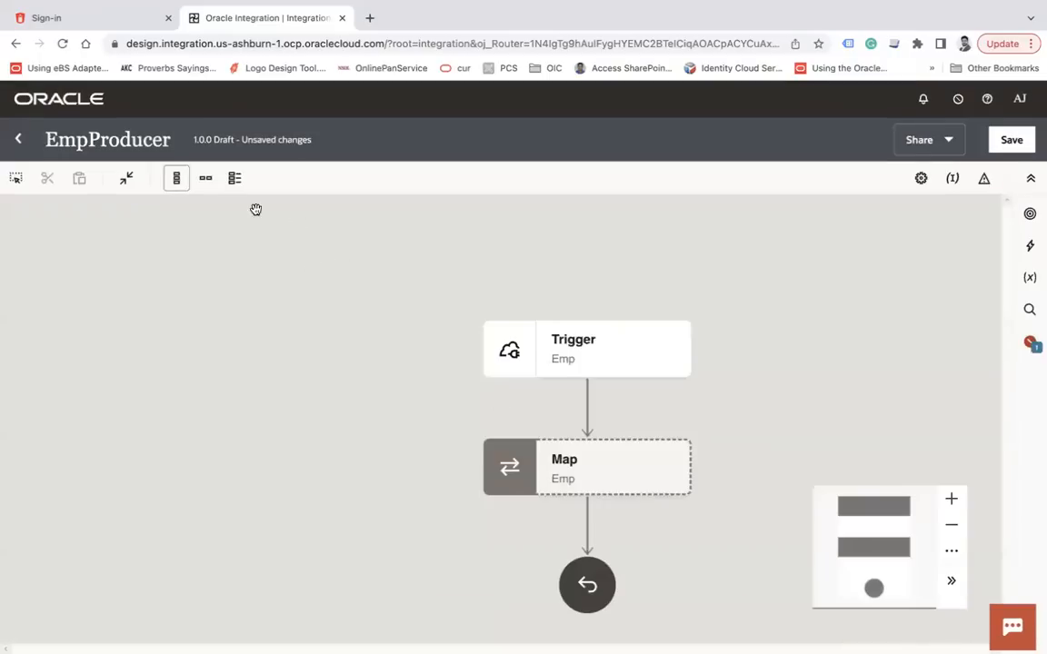
# In horizontal layout, drop a Publish event action after the Trigger
pyautogui.click(206, 182)
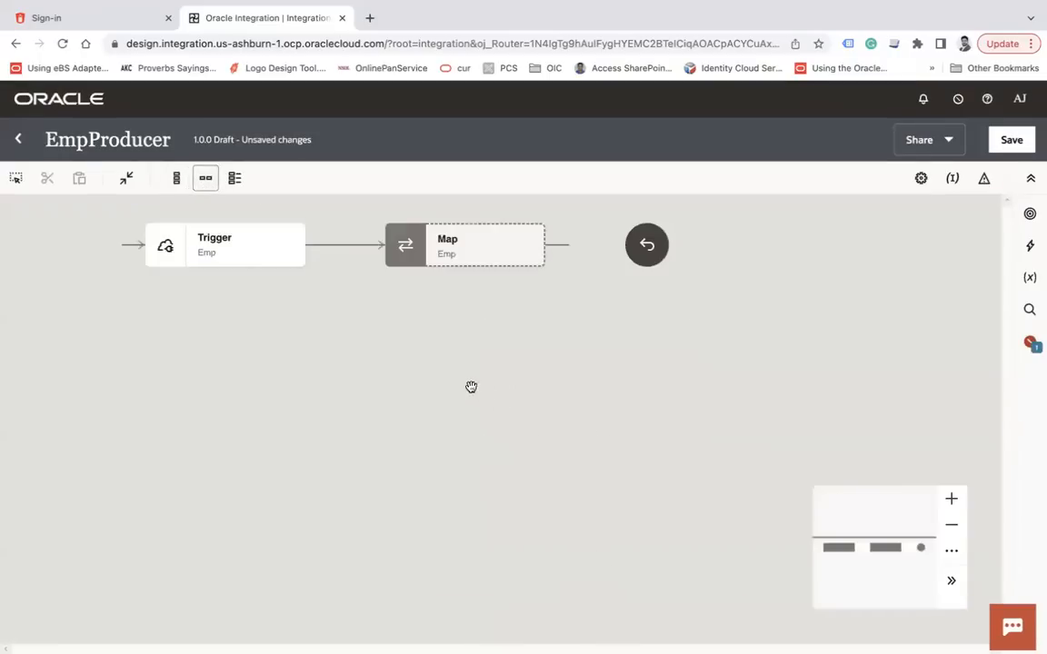
pyautogui.click(177, 178)
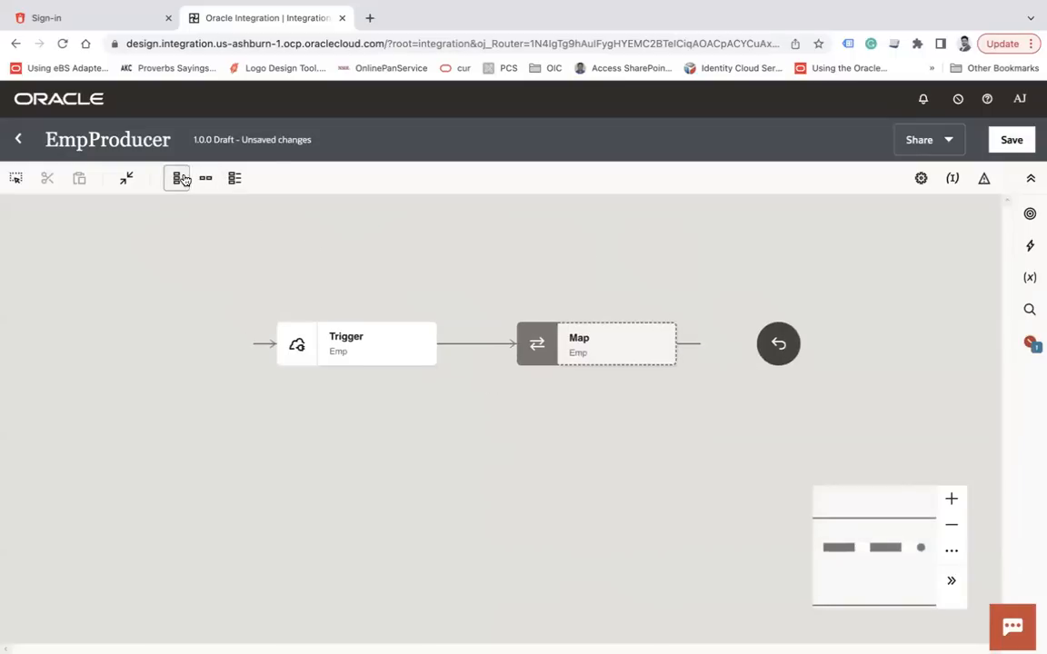
pyautogui.click(206, 182)
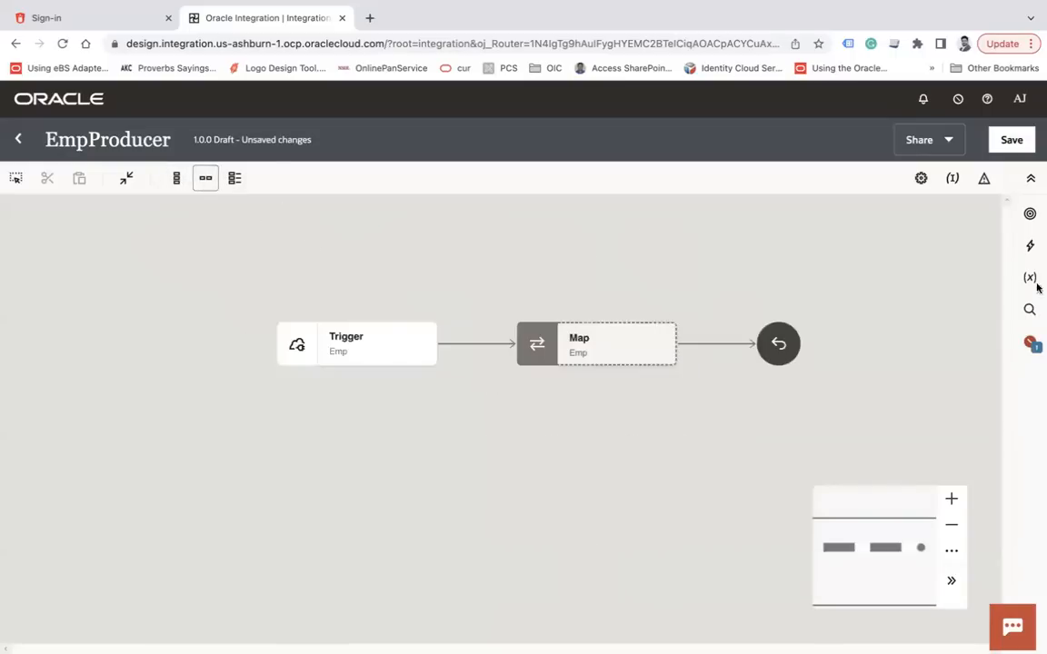
pyautogui.click(1032, 247)
pyautogui.scroll(-3, 879, 462)
pyautogui.moveTo(908, 613); pyautogui.dragTo(463, 330)
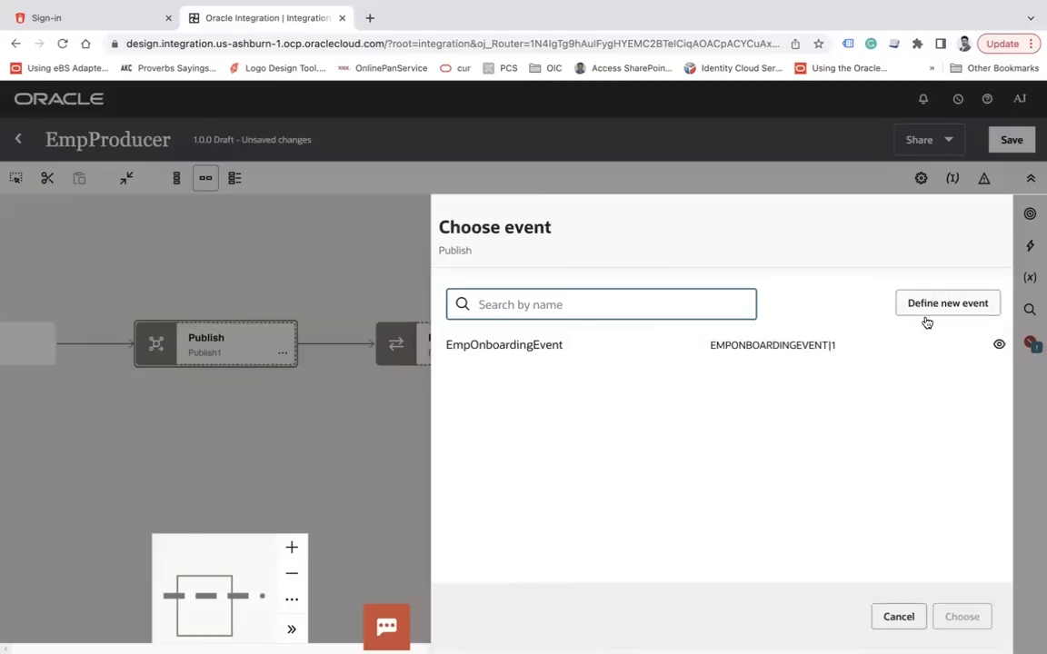
# Publish EmpOnboardingEvent, dismiss the duplicate-name error, save EmpProducer, and close it
pyautogui.click(631, 344)
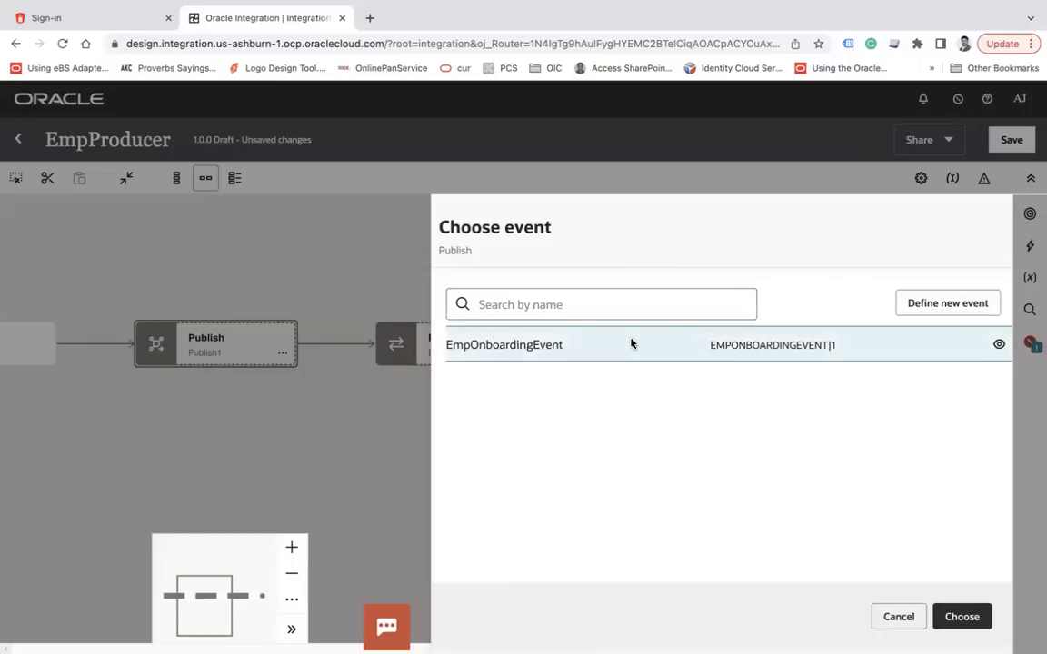
pyautogui.click(965, 620)
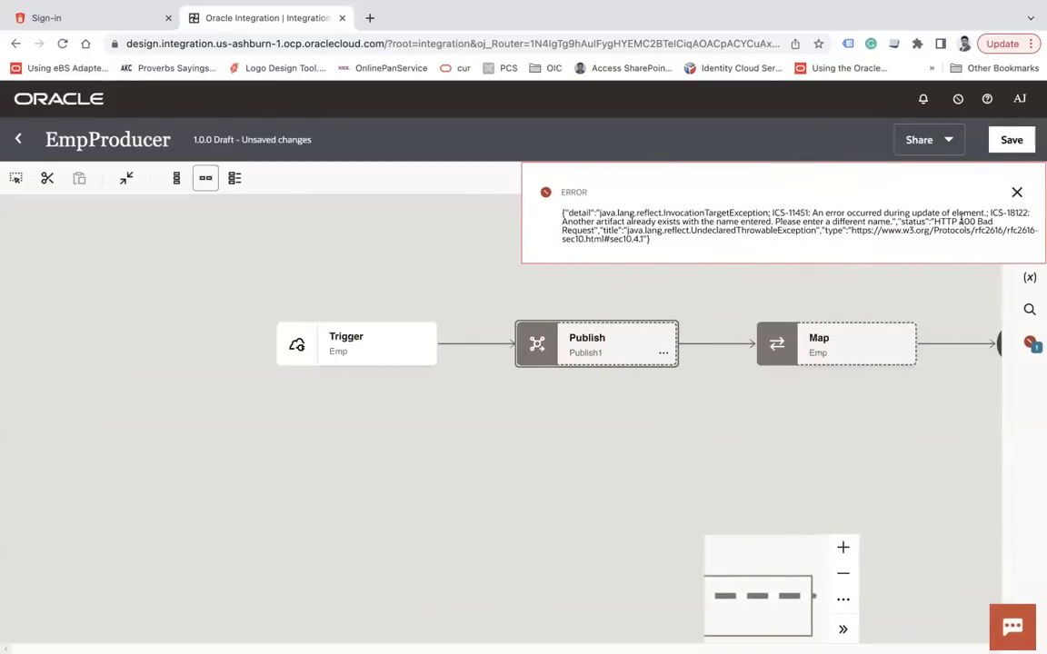
pyautogui.doubleClick(607, 223)
pyautogui.click(752, 222)
pyautogui.click(1017, 192)
pyautogui.click(1012, 139)
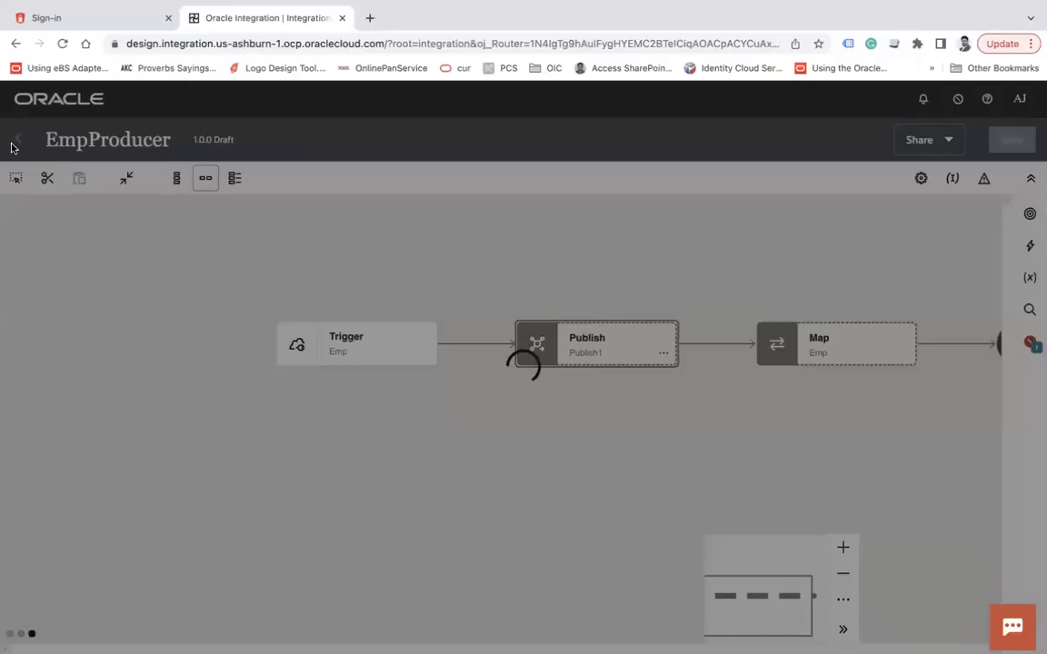
pyautogui.click(18, 139)
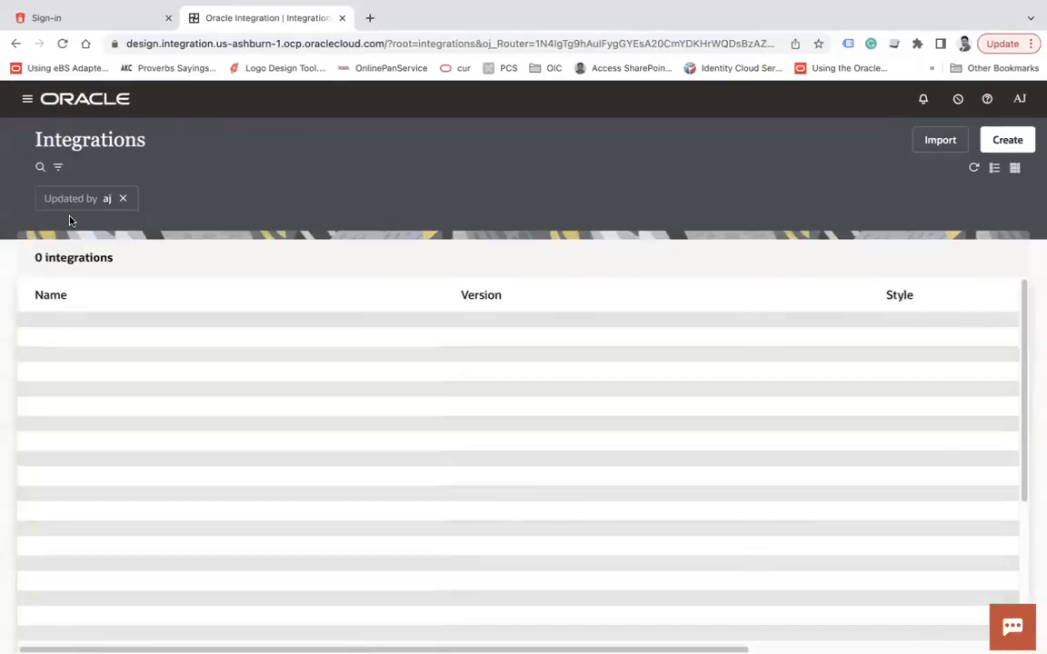
# Go to Events and start a new event named EmployeeOnboardingEvent
pyautogui.click(25, 99)
pyautogui.click(62, 207)
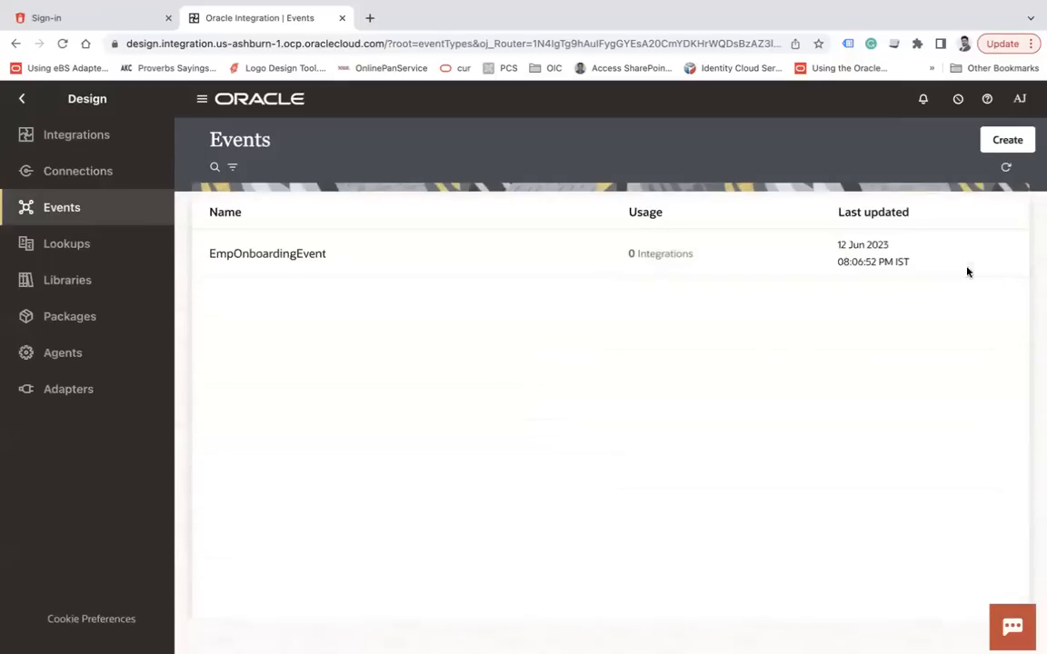
pyautogui.click(957, 256)
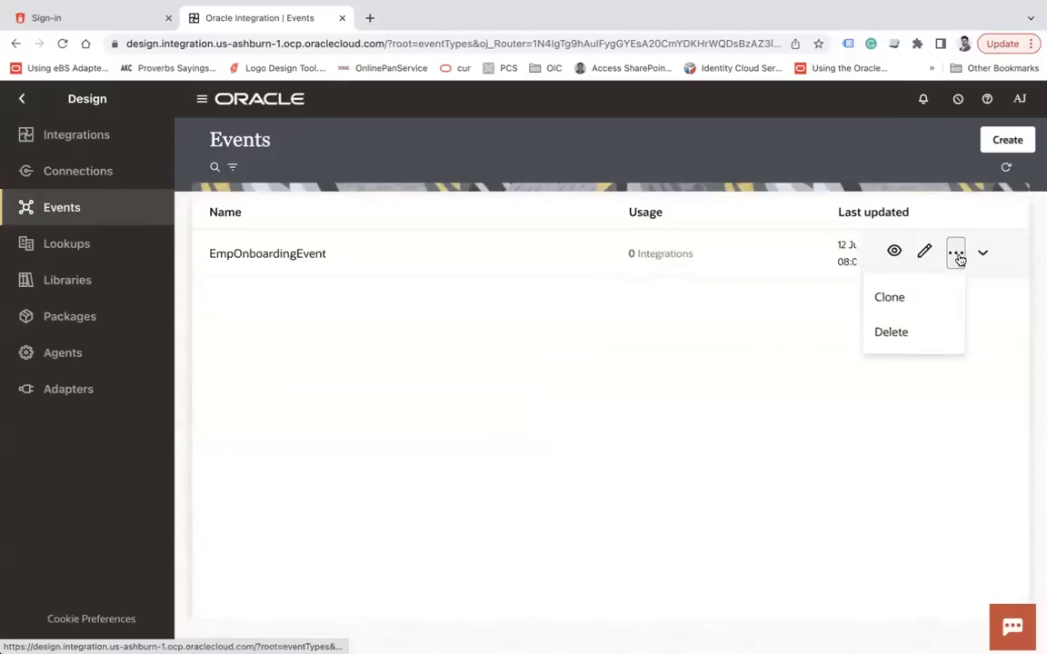
pyautogui.click(1019, 139)
pyautogui.click(836, 232)
pyautogui.write('Emplouee')
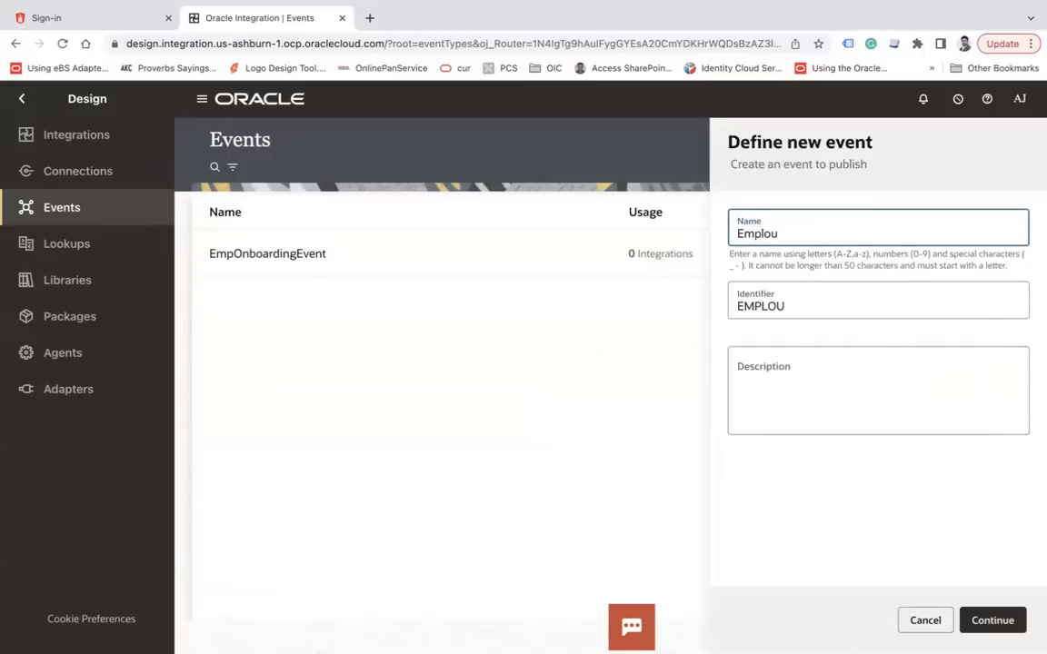
pyautogui.press('BackSpace')
pyautogui.write('yee')
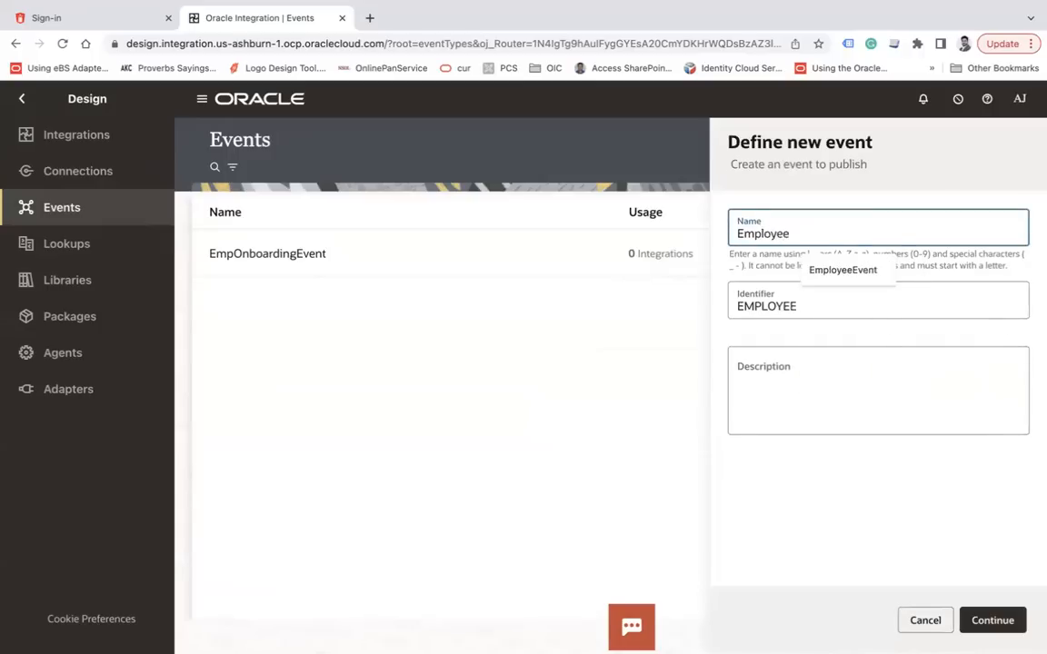
pyautogui.write('Onboarding')
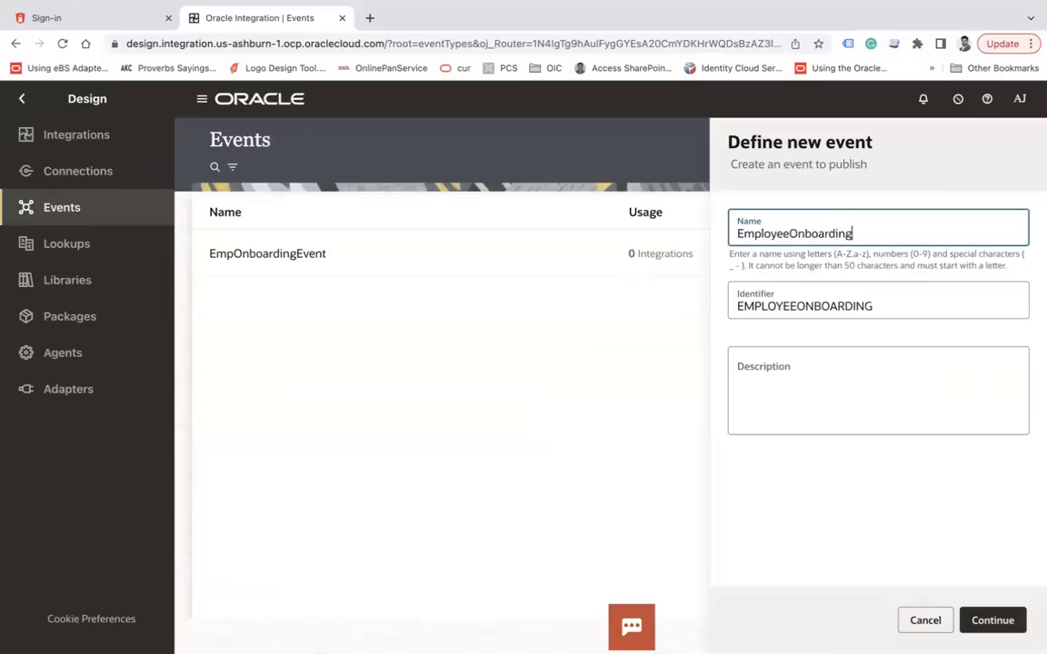
pyautogui.write('Event')
pyautogui.click(1000, 621)
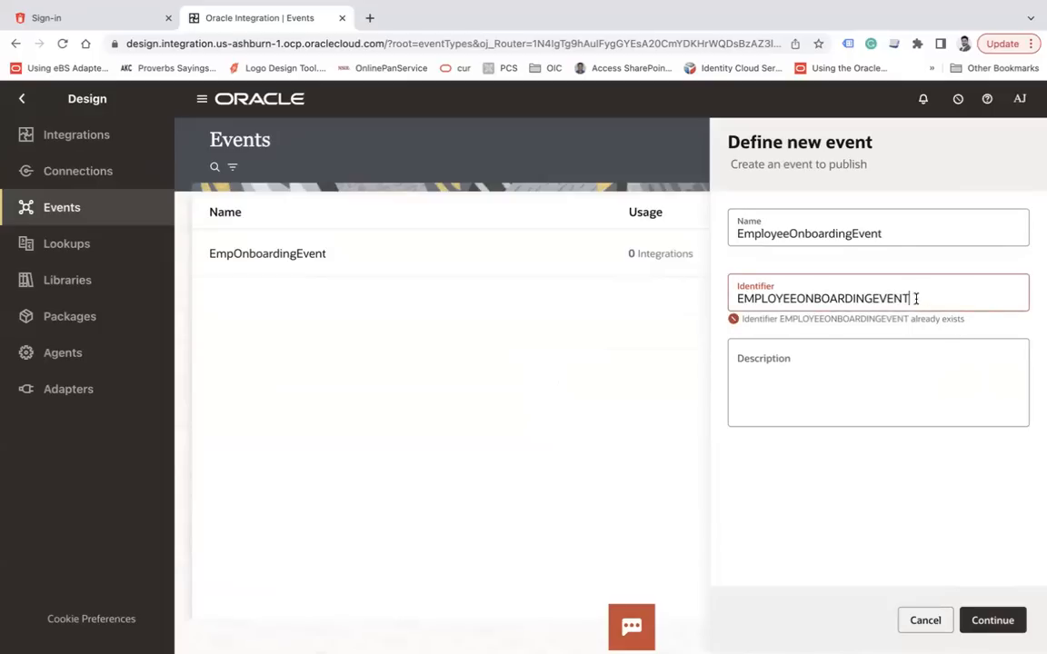
# Rename the event to EmpOnboard with identifier EMPONBOARD and continue to its JSON sample
pyautogui.click(890, 229)
pyautogui.hotkey('ctrl', 'a')
pyautogui.write('EmpOnbar')
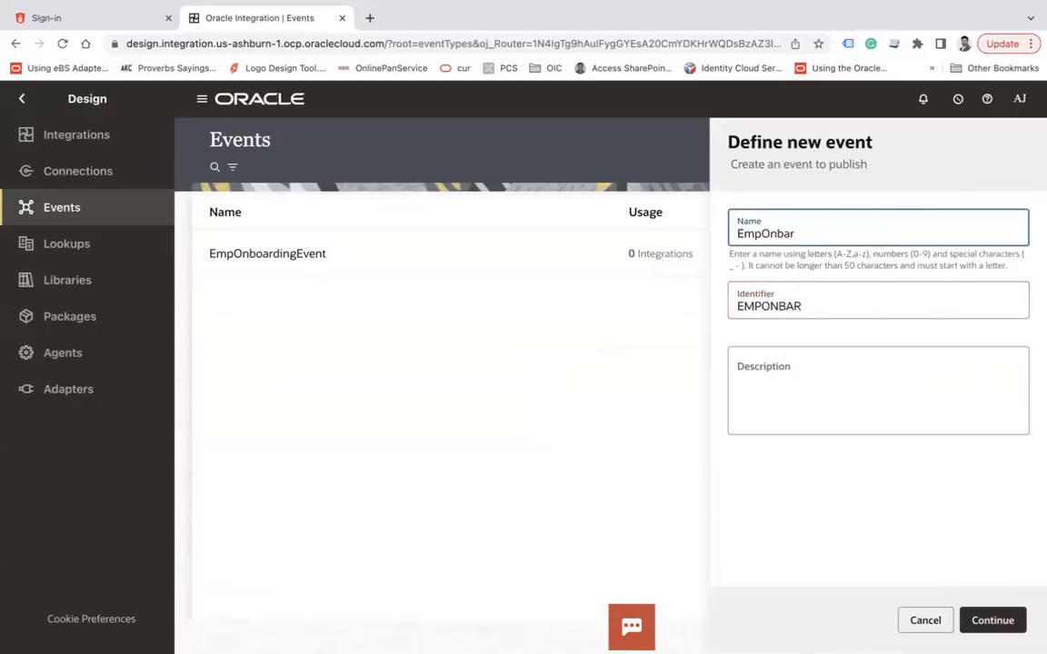
pyautogui.press('BackSpace')
pyautogui.press('BackSpace')
pyautogui.write('oard')
pyautogui.press('Tab')
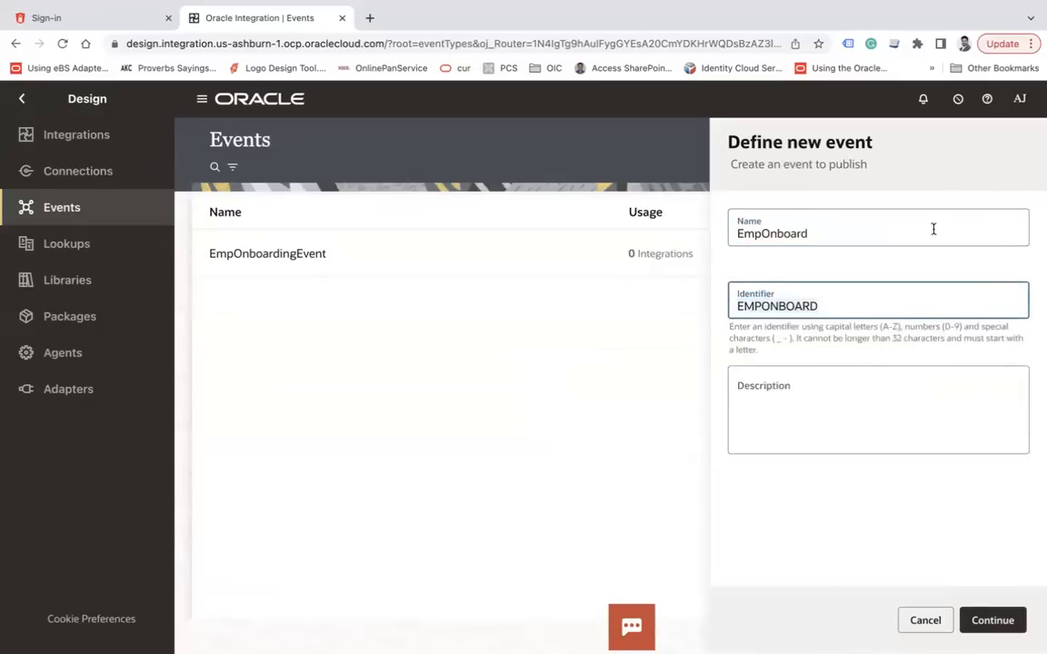
pyautogui.click(993, 622)
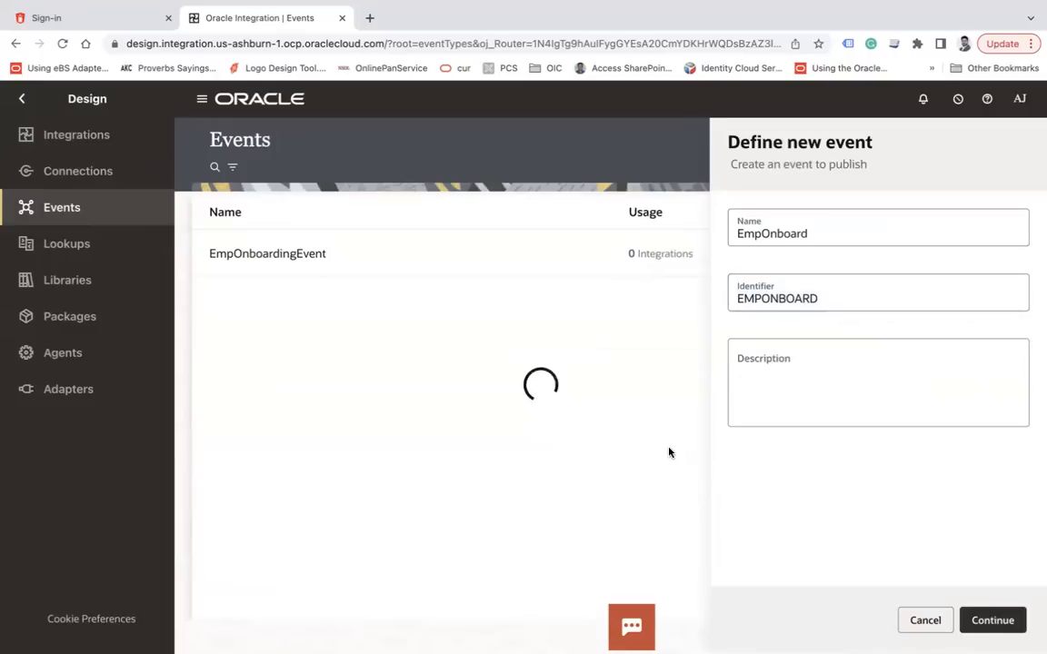
pyautogui.doubleClick(530, 357)
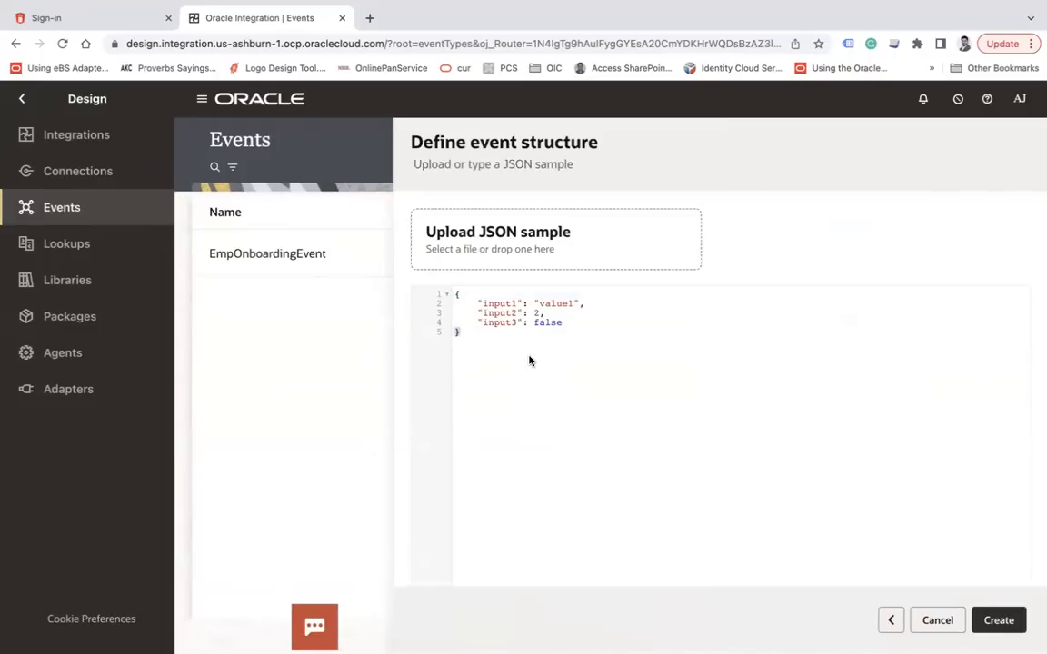
# Replace the default JSON with the Employees sample and go back to Integrations
pyautogui.hotkey('ctrl', 'a')
pyautogui.write('{ \t"Employees":[ \t\t{ \t\t\t"FirstName":"Ankur", \t\t\t"LastName":"Jain", \t\t\t"Qualification":"MCA", \t\t\t"Department":"IT", \t\t\t"Age":34 \t\t},{ \t\t\t"FirstName":"Amit", \t\t\t"LastName":"Ji", \t\t\t"Qualification":"MBA", \t\t\t"Department":"OP", \t\t\t"Age":34 \t\t} \t] }')
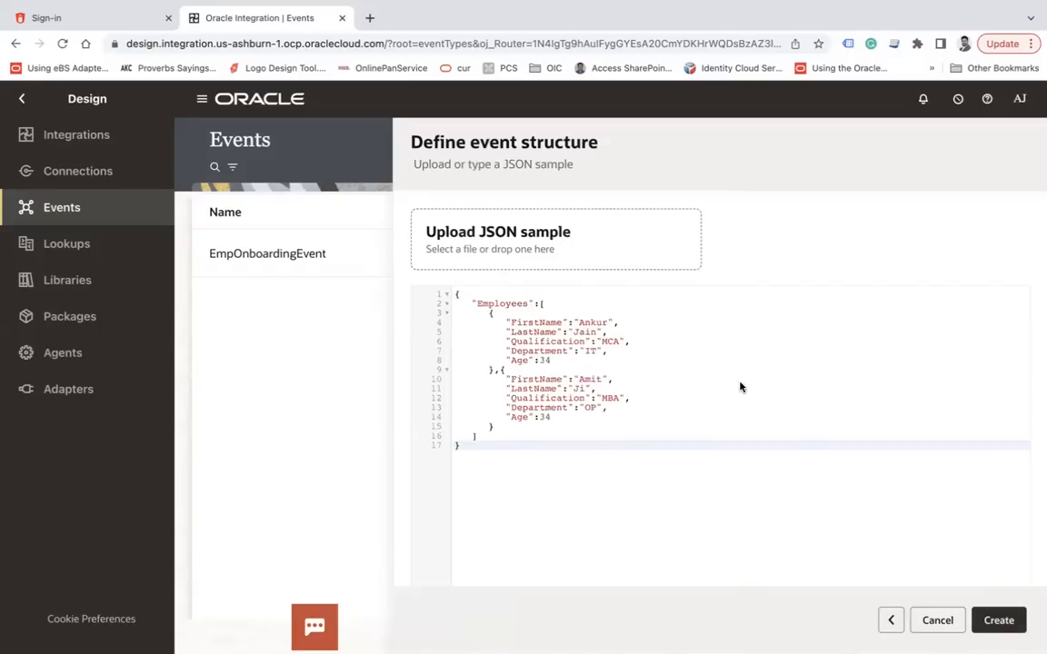
pyautogui.click(104, 146)
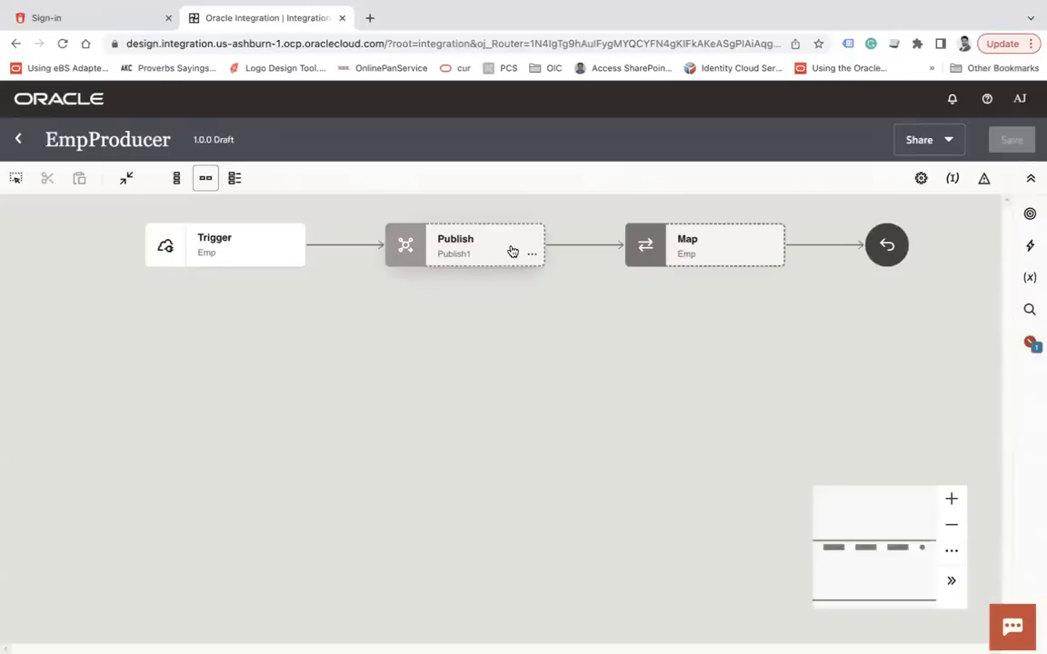
# Delete the existing Publish step from EmpProducer
pyautogui.click(524, 248)
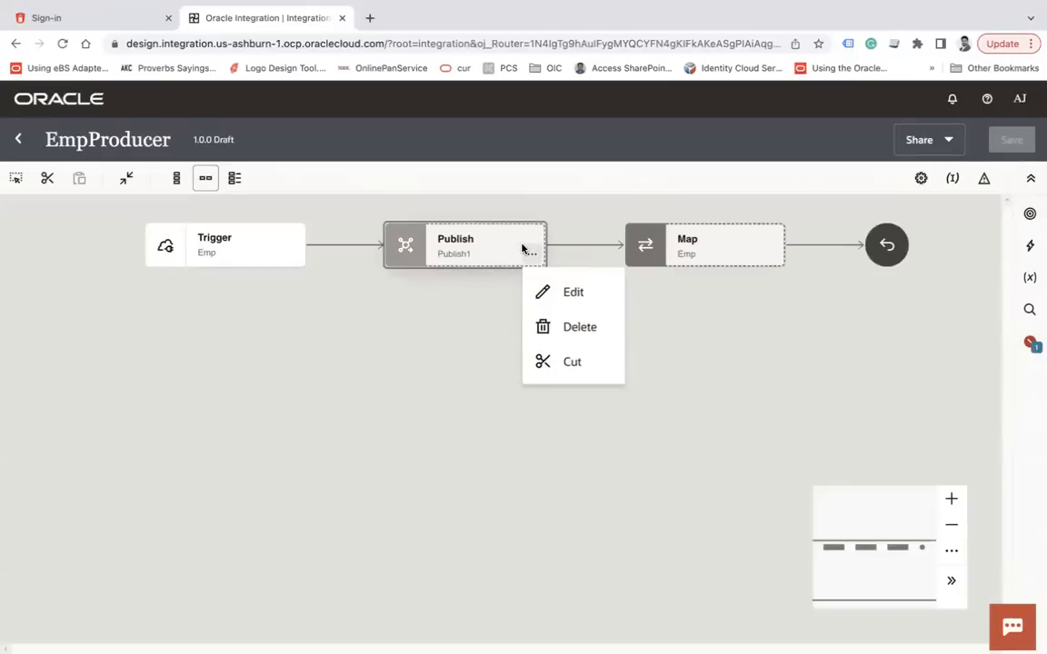
pyautogui.click(578, 316)
pyautogui.click(688, 415)
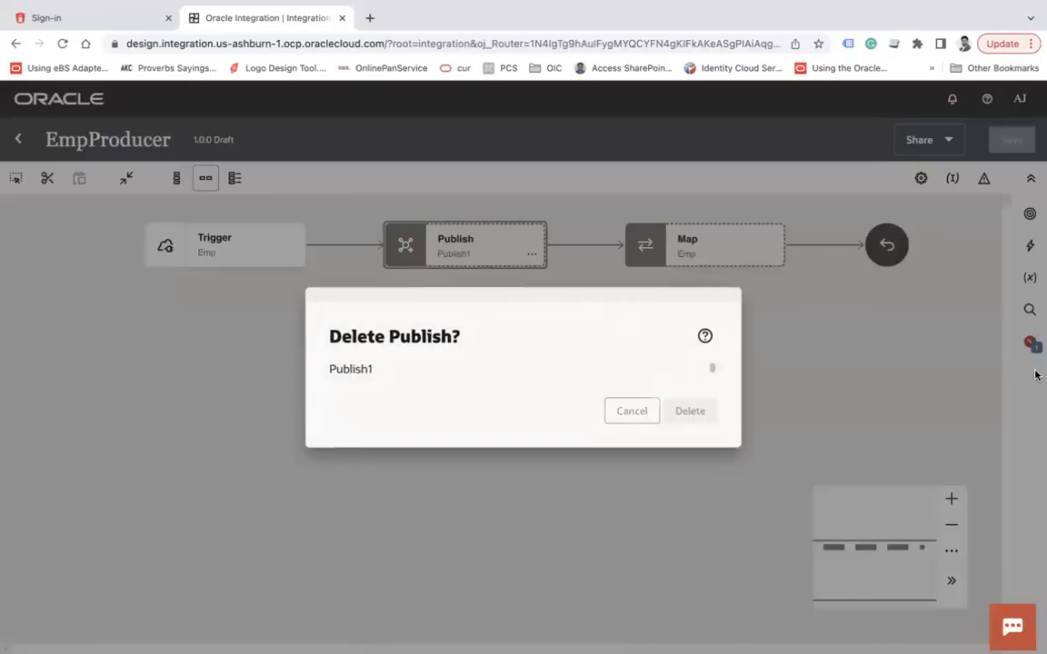
# Insert a new Publish event action between Trigger and Map
pyautogui.click(1031, 254)
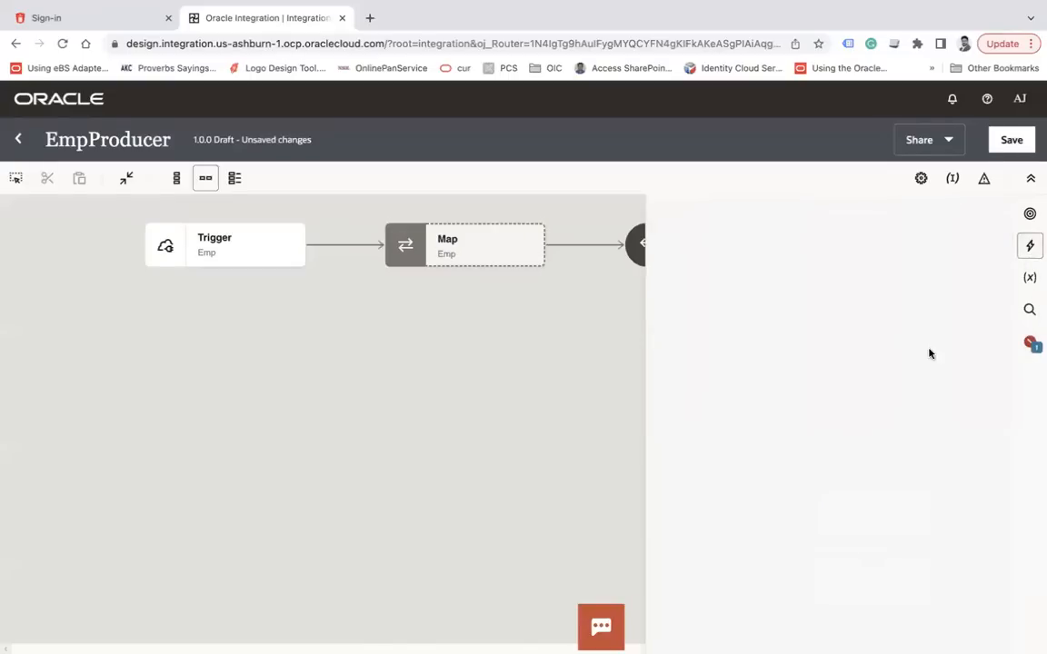
pyautogui.scroll(-3, 895, 402)
pyautogui.moveTo(893, 539); pyautogui.dragTo(335, 236)
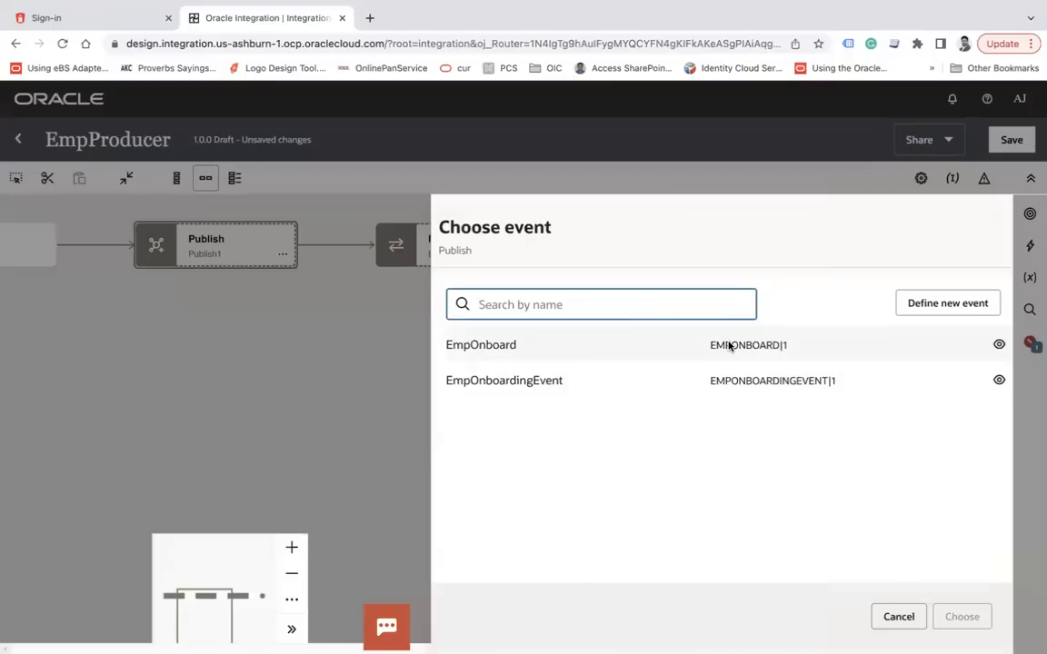
# Set Publish1 to send EmpOnboard, dismiss the error, save EmpProducer, and close it
pyautogui.click(729, 345)
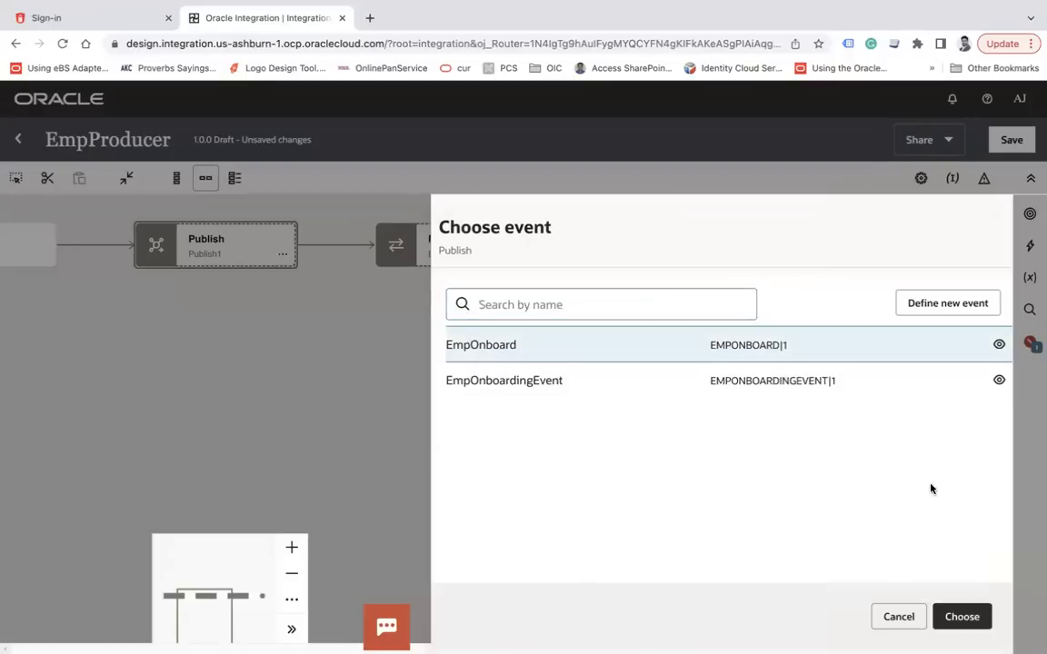
pyautogui.click(964, 618)
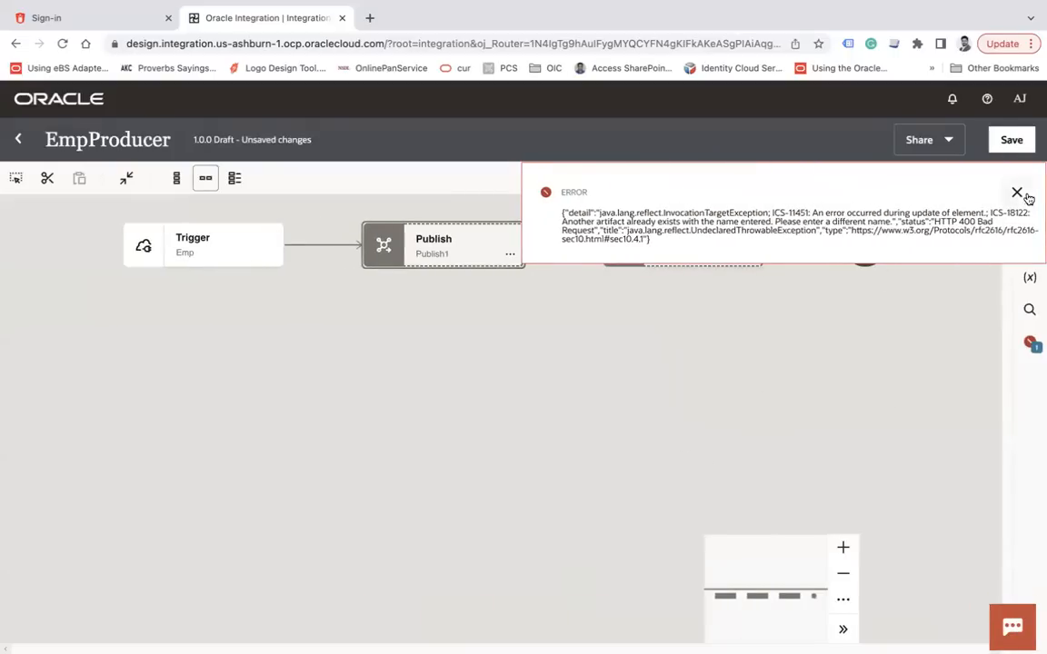
pyautogui.click(1019, 193)
pyautogui.click(1011, 140)
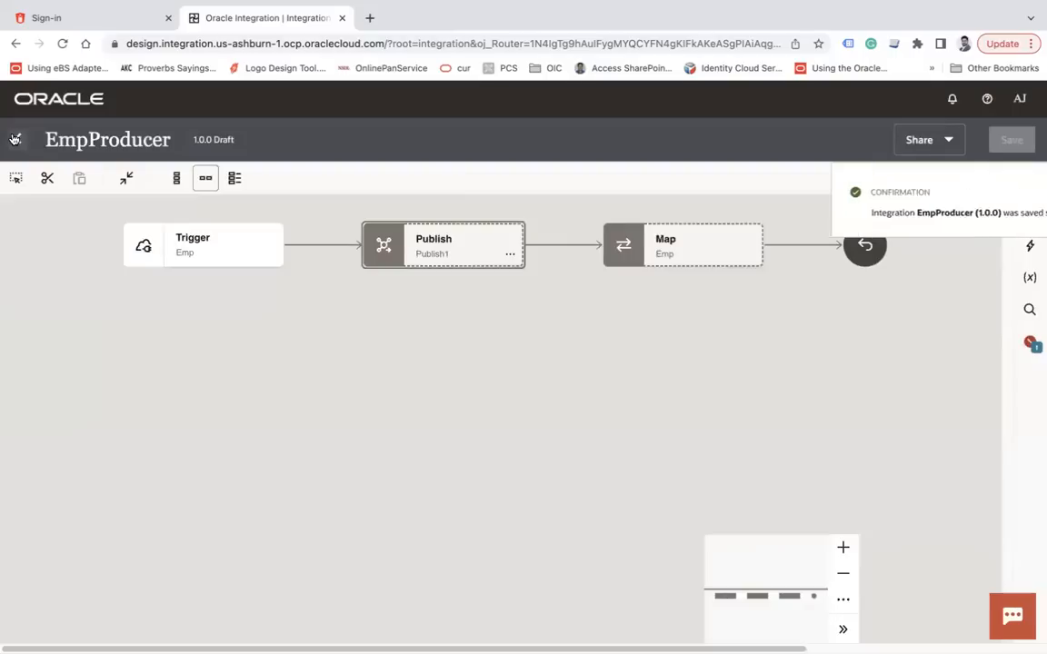
pyautogui.click(16, 139)
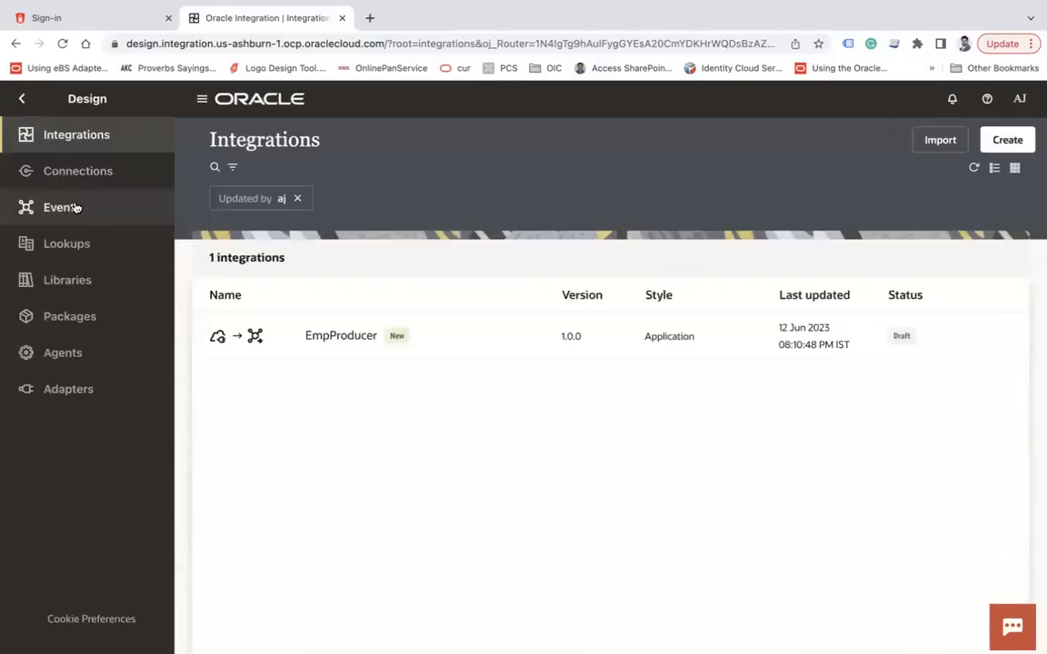
# From the Events list, start a new event named 'OnbardingEvent' and continue
pyautogui.click(71, 206)
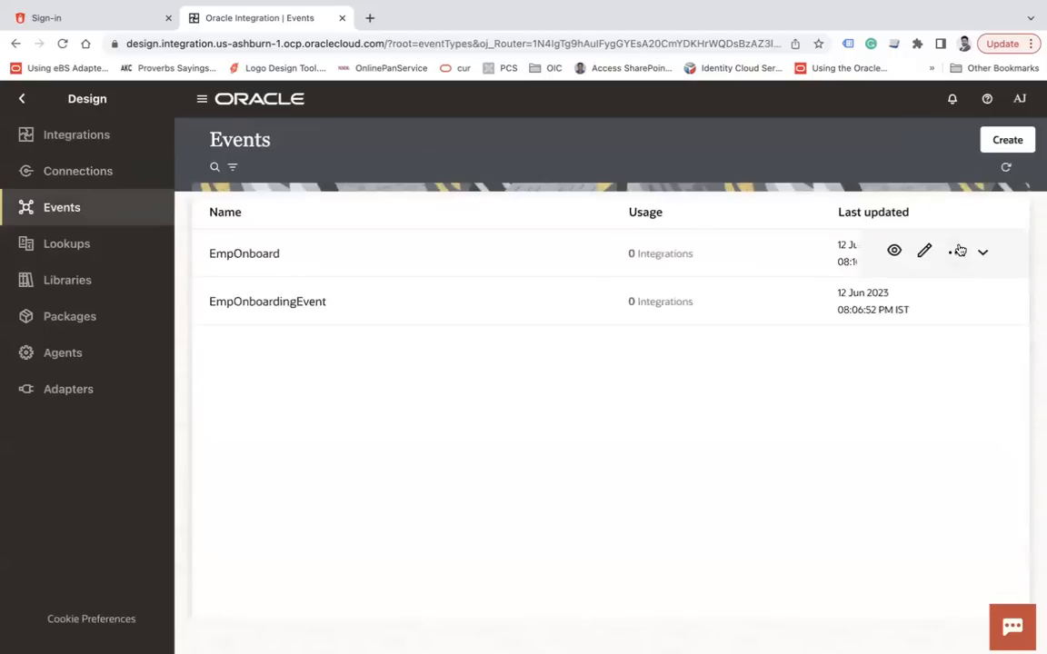
pyautogui.click(1000, 141)
pyautogui.click(820, 235)
pyautogui.write('OnbardingEvent')
pyautogui.press('Tab')
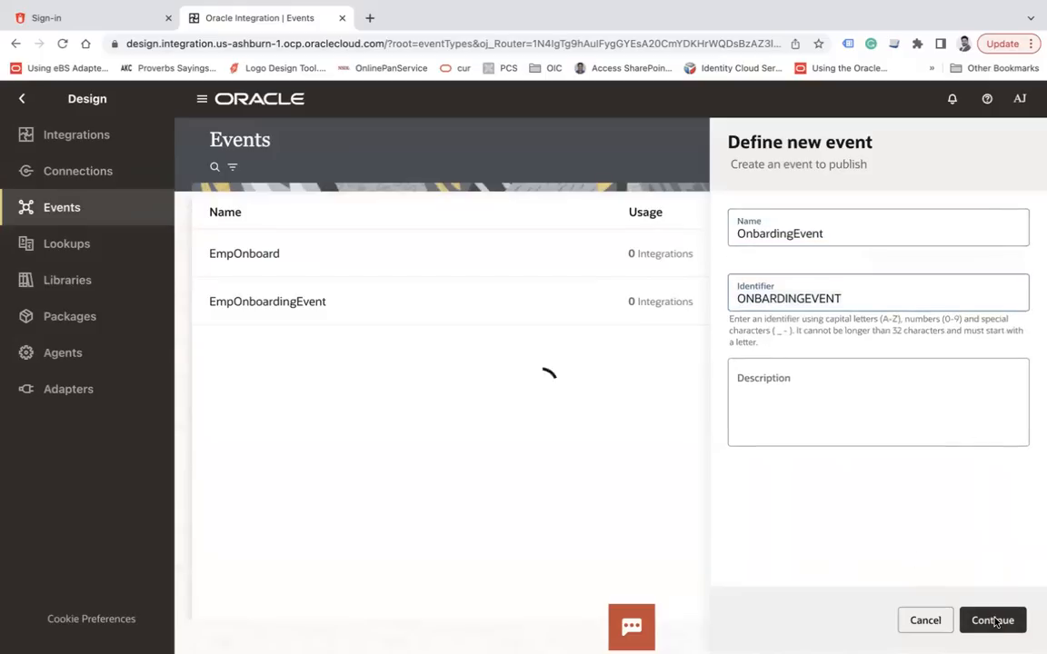
pyautogui.click(993, 620)
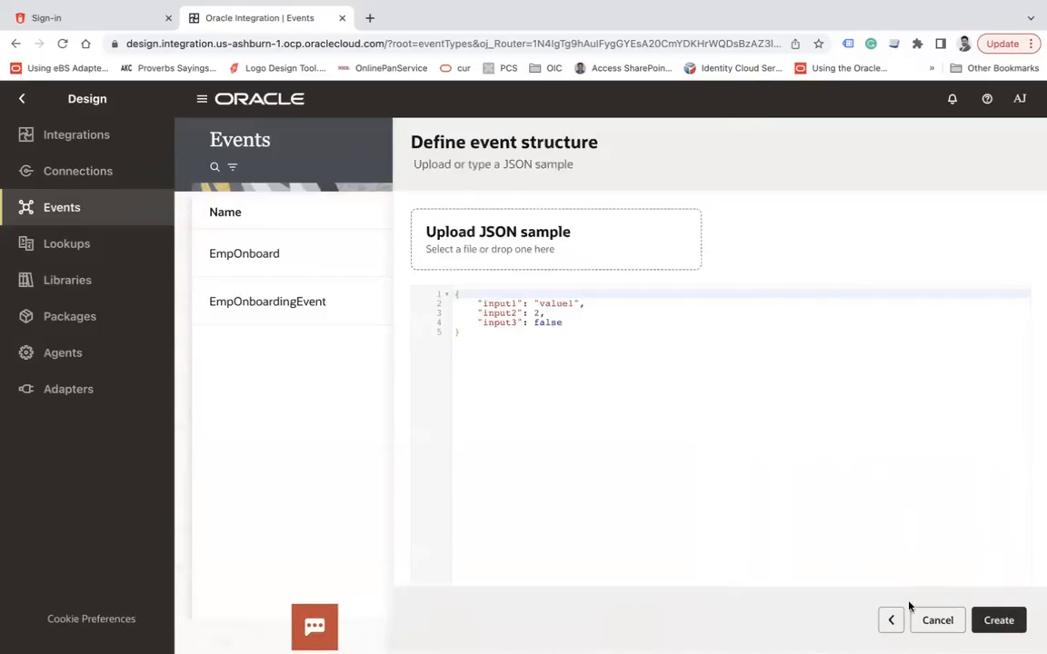
# Correct the name to 'OnboardingEvent', then cancel after the duplicate-identifier error
pyautogui.click(891, 619)
pyautogui.click(763, 235)
pyautogui.press('BackSpace')
pyautogui.write('oardingEvent')
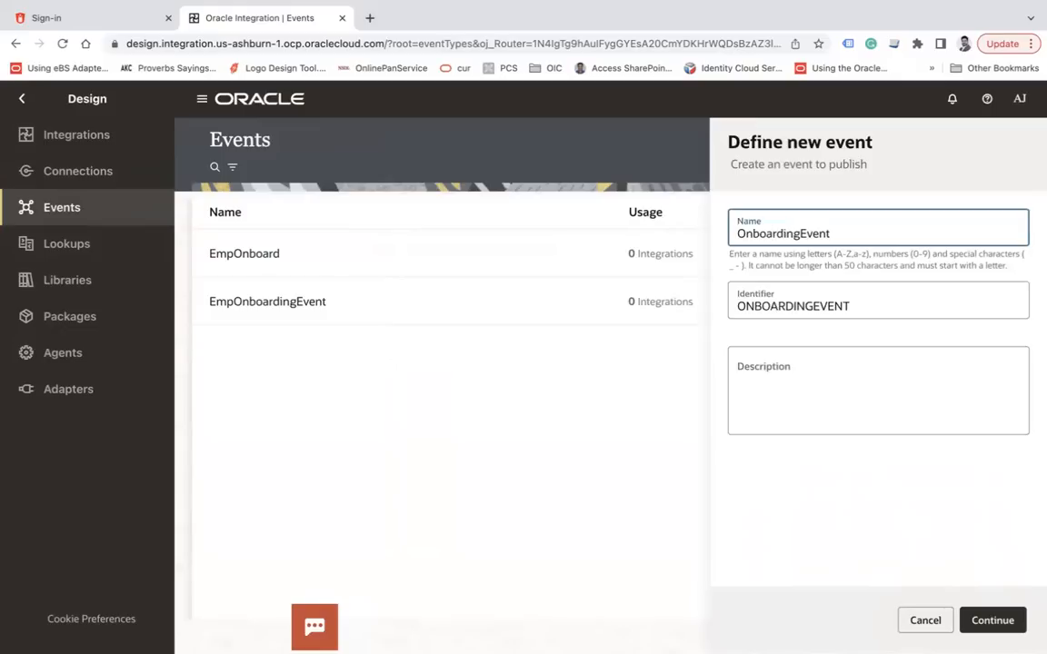
pyautogui.press('Tab')
pyautogui.click(992, 620)
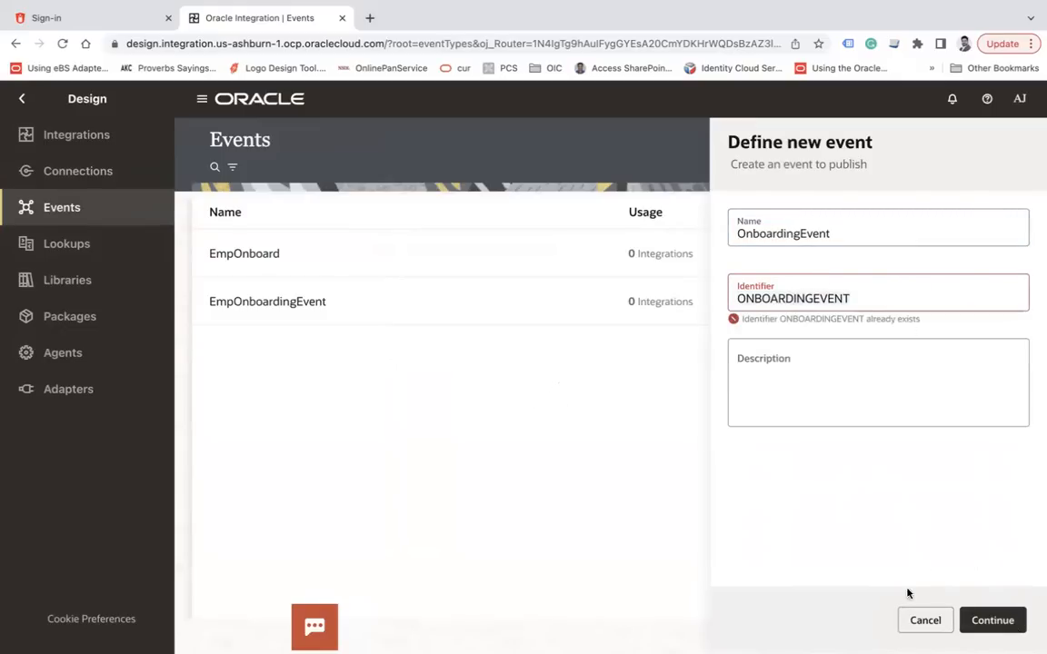
pyautogui.click(924, 620)
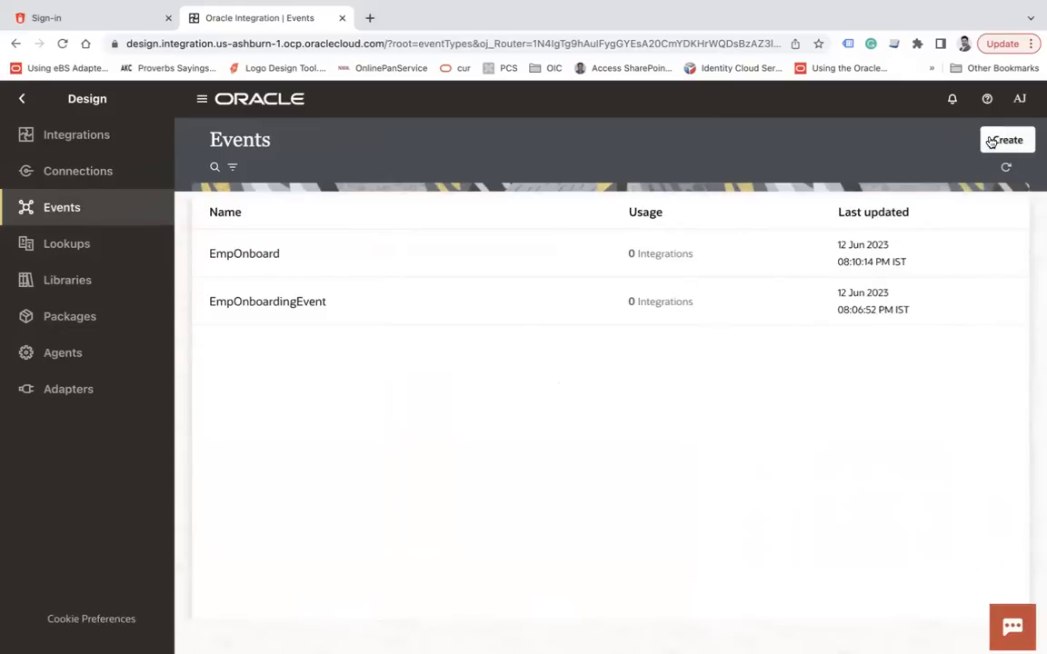
# Create the UserOnboarding event from the pasted Employees JSON sample, then reopen EmpProducer
pyautogui.click(990, 141)
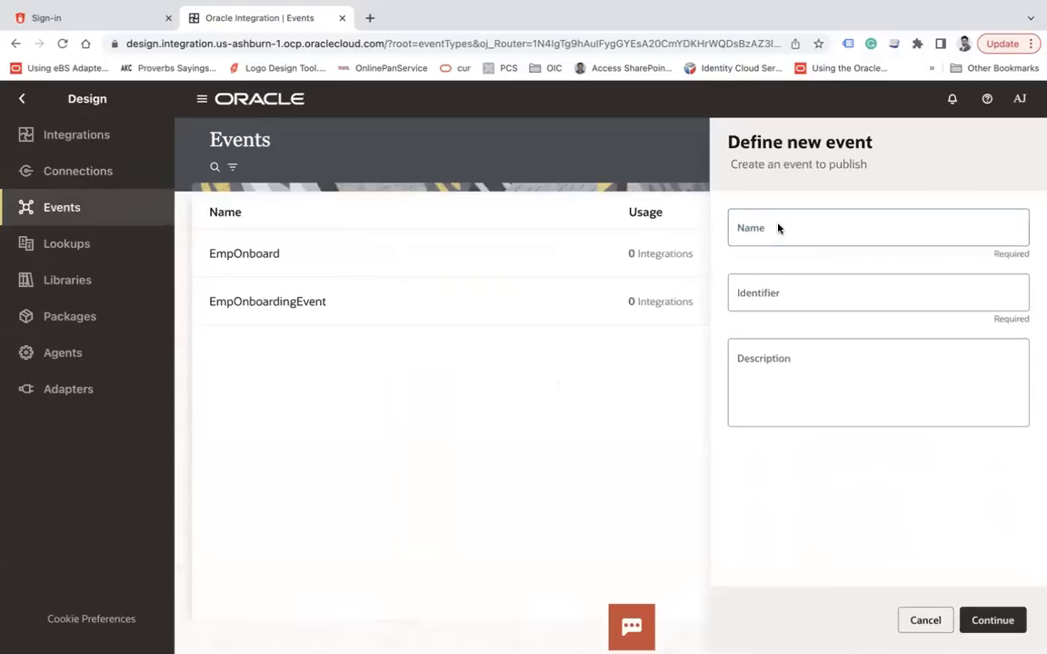
pyautogui.click(755, 234)
pyautogui.write('UserOnboa')
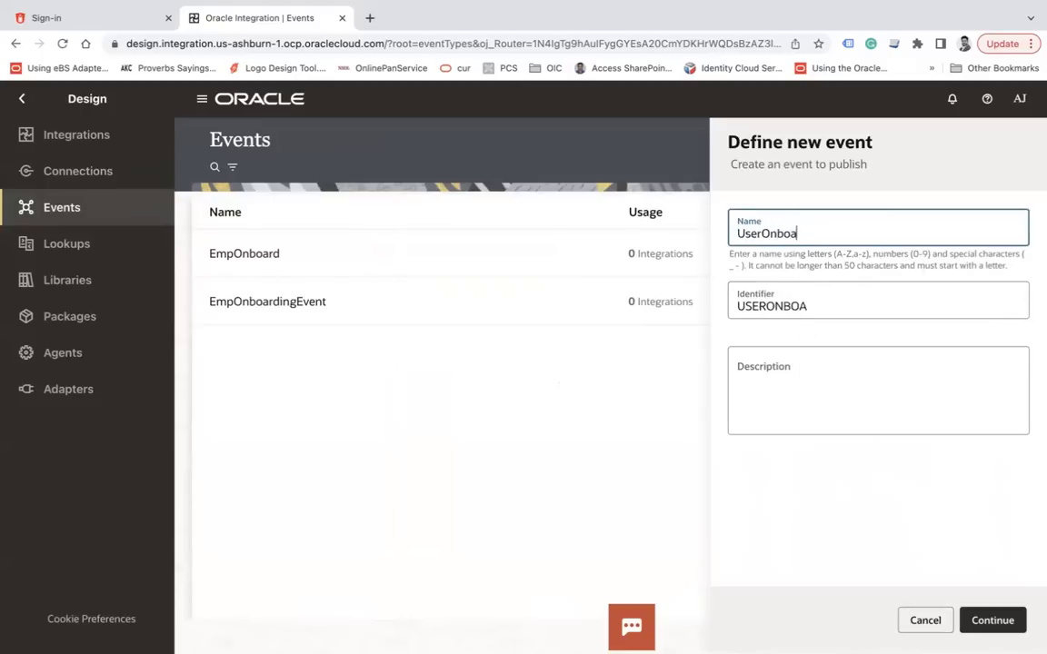
pyautogui.write('rding')
pyautogui.press('Tab')
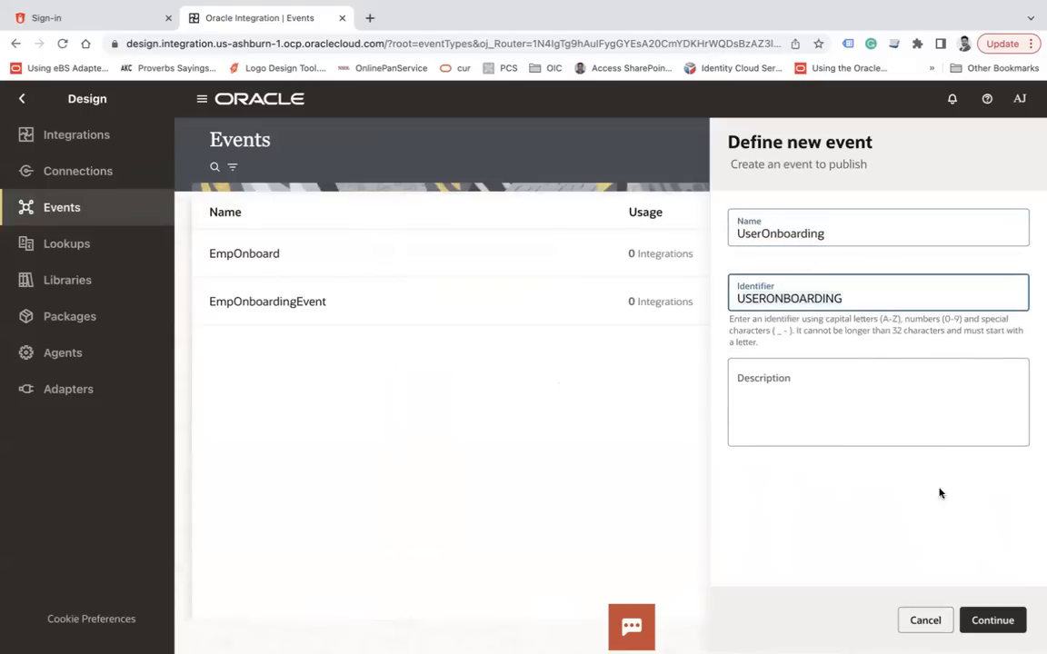
pyautogui.click(1000, 618)
pyautogui.hotkey('ctrl', 'a')
pyautogui.write('{    "Employees":[       {          "FirstName":"Ankur",          "LastName":"Jain",          "Qualification":"MCA",          "Department":"IT",          "Age":34       },{          "FirstName":"Amit",          "LastName":"Ji",          "Qualification":"MBA",          "Department":"OP",          "Age":34       }    ] }')
pyautogui.click(999, 622)
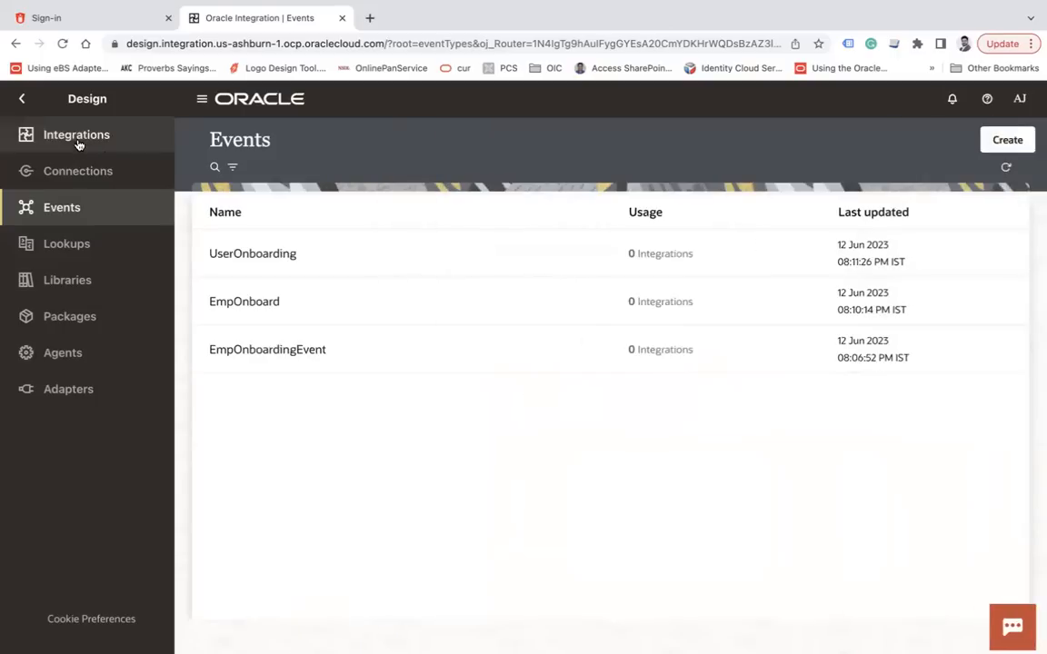
pyautogui.click(77, 143)
pyautogui.click(332, 337)
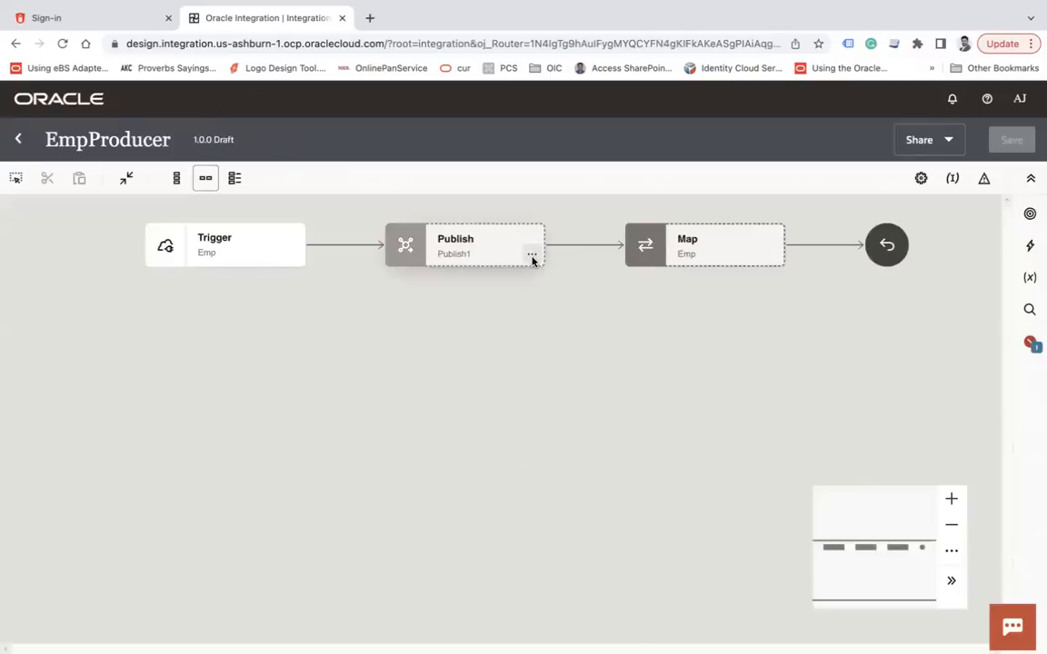
# Replace the old Publish step with a new publish-event step between Trigger and Map
pyautogui.click(532, 254)
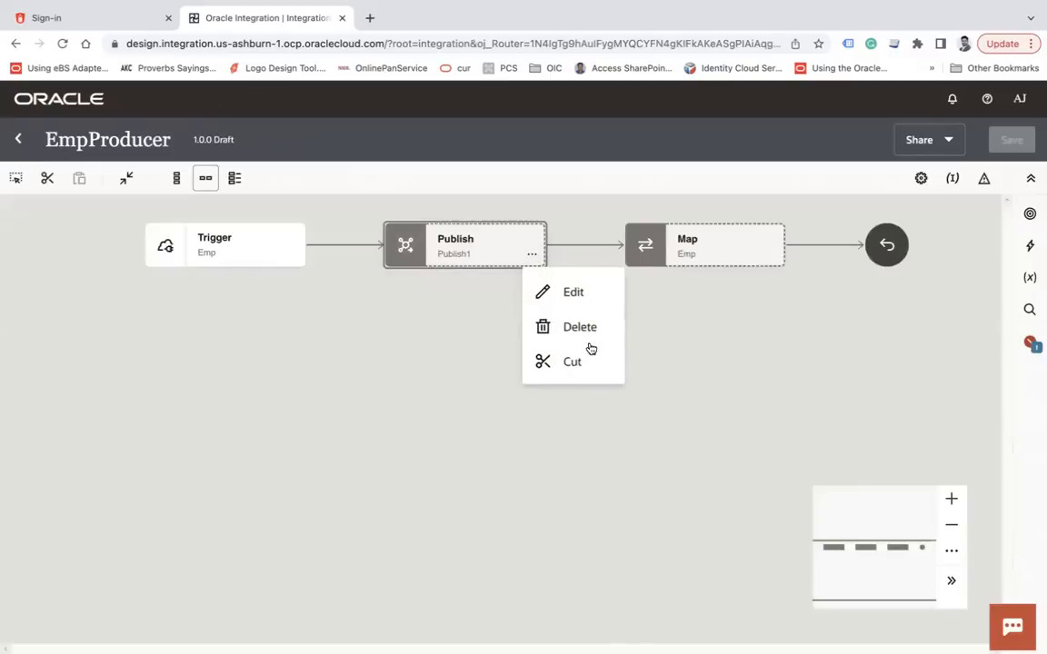
pyautogui.click(571, 327)
pyautogui.click(683, 412)
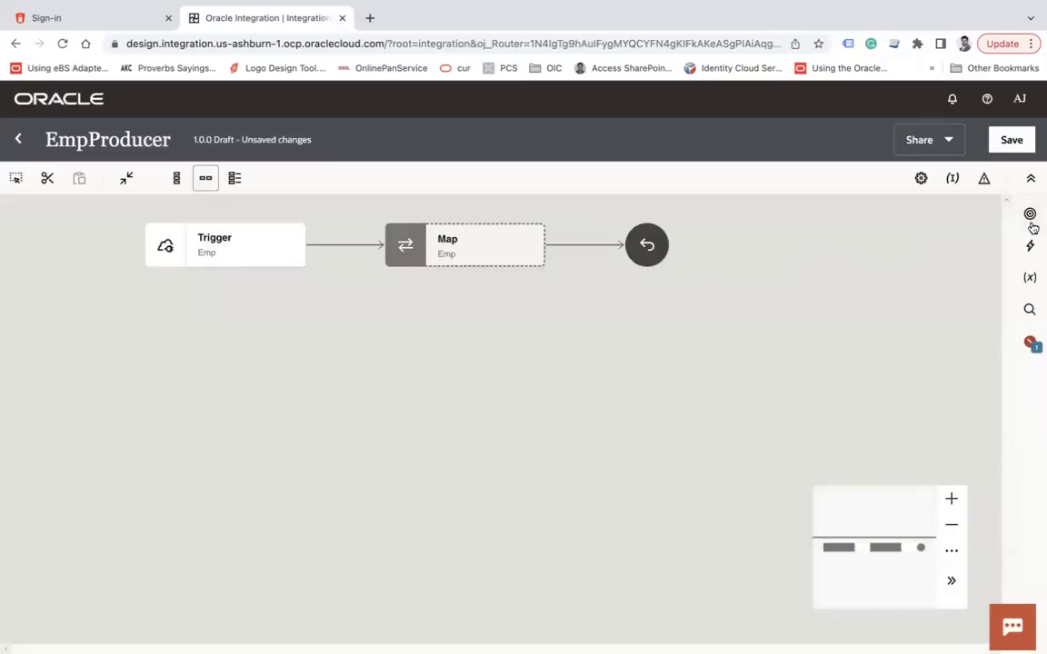
pyautogui.click(1030, 243)
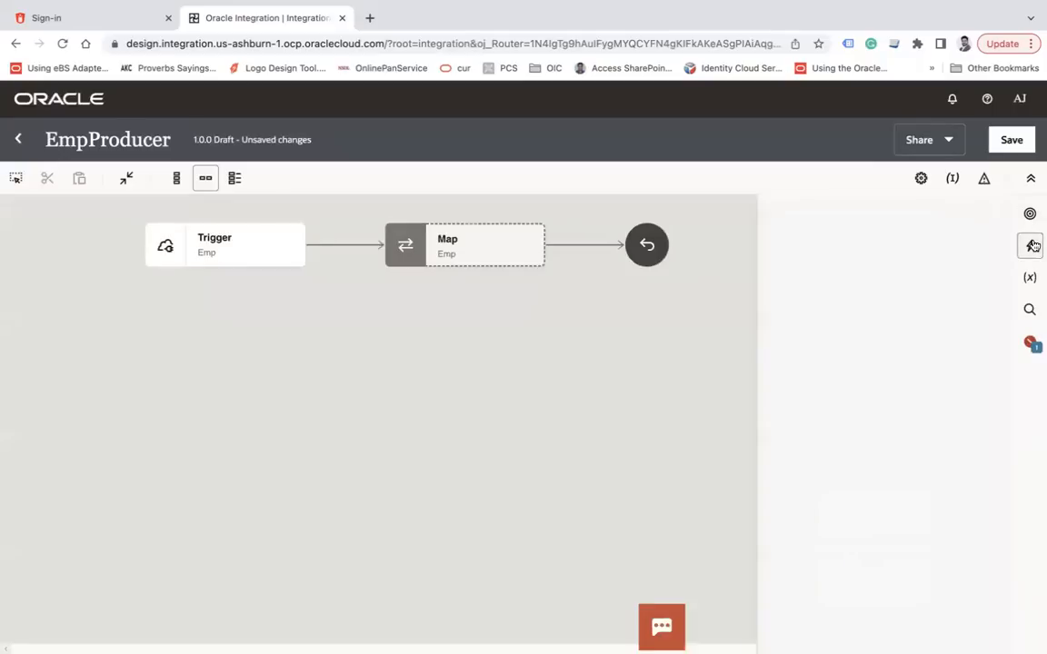
pyautogui.scroll(-3, 907, 474)
pyautogui.scroll(-1, 907, 474)
pyautogui.moveTo(895, 493); pyautogui.dragTo(325, 227)
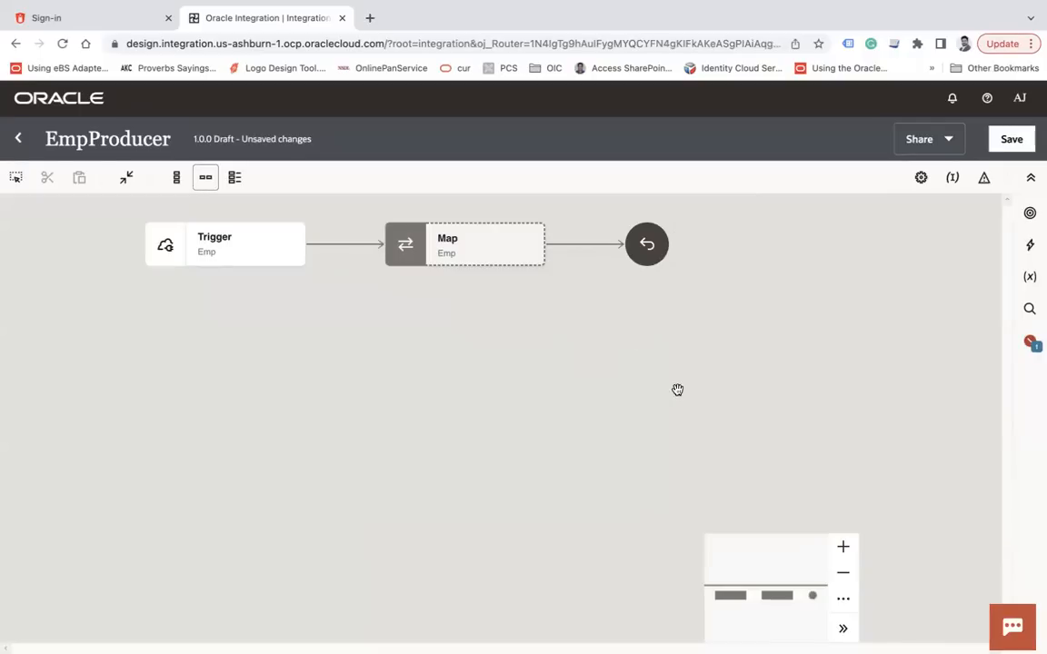
pyautogui.click(1030, 244)
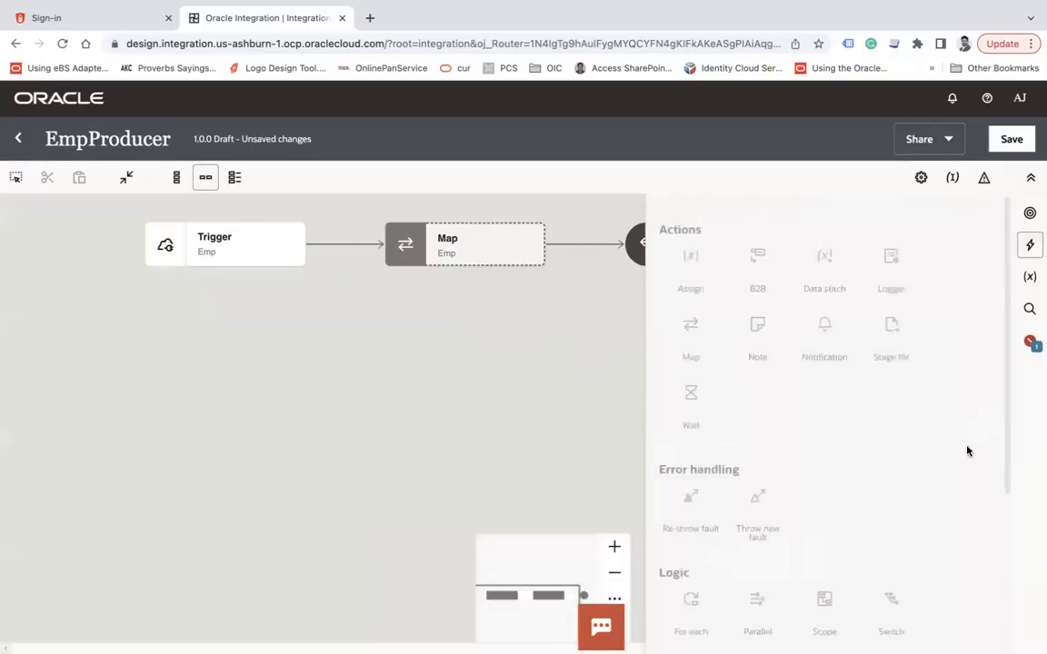
pyautogui.scroll(-3, 929, 545)
pyautogui.moveTo(898, 516); pyautogui.dragTo(336, 234)
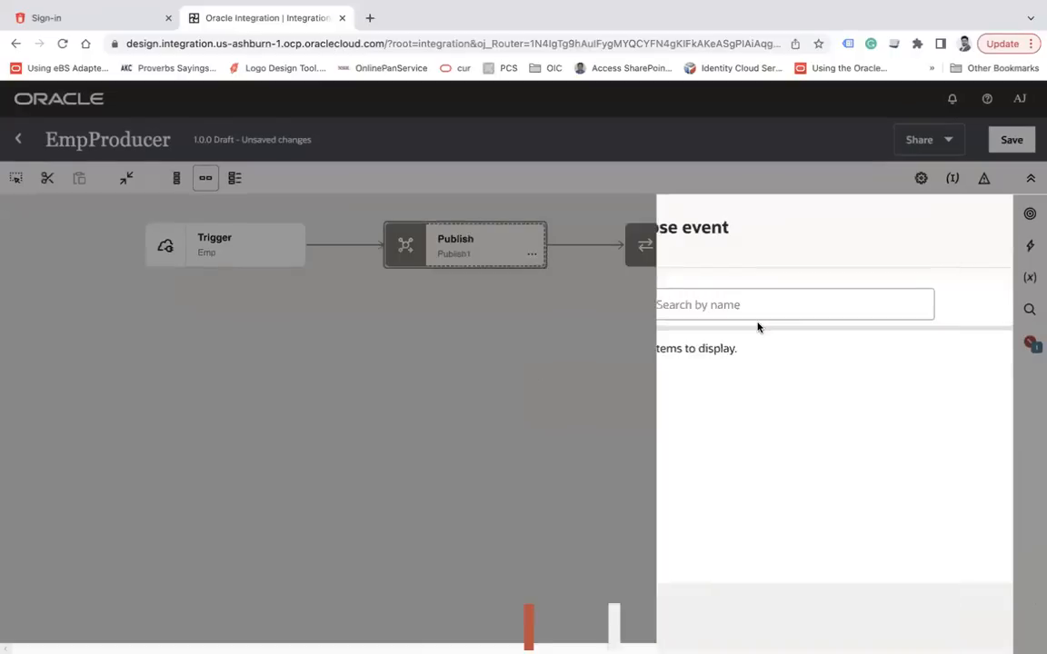
# Choose UserOnboarding as the event to publish and review its structure
pyautogui.click(606, 355)
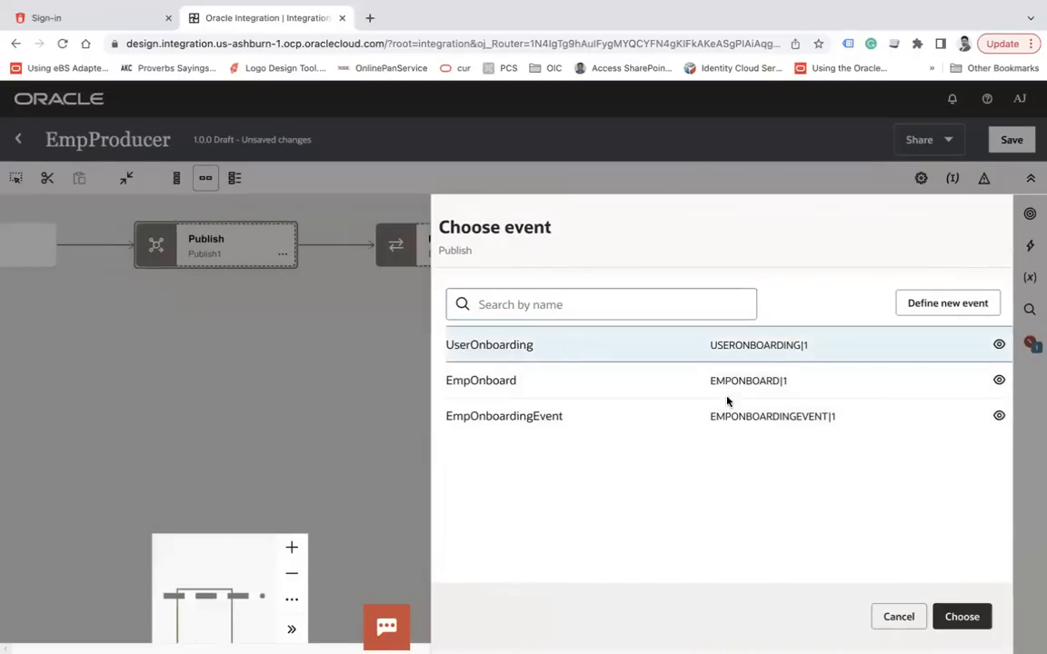
pyautogui.click(962, 617)
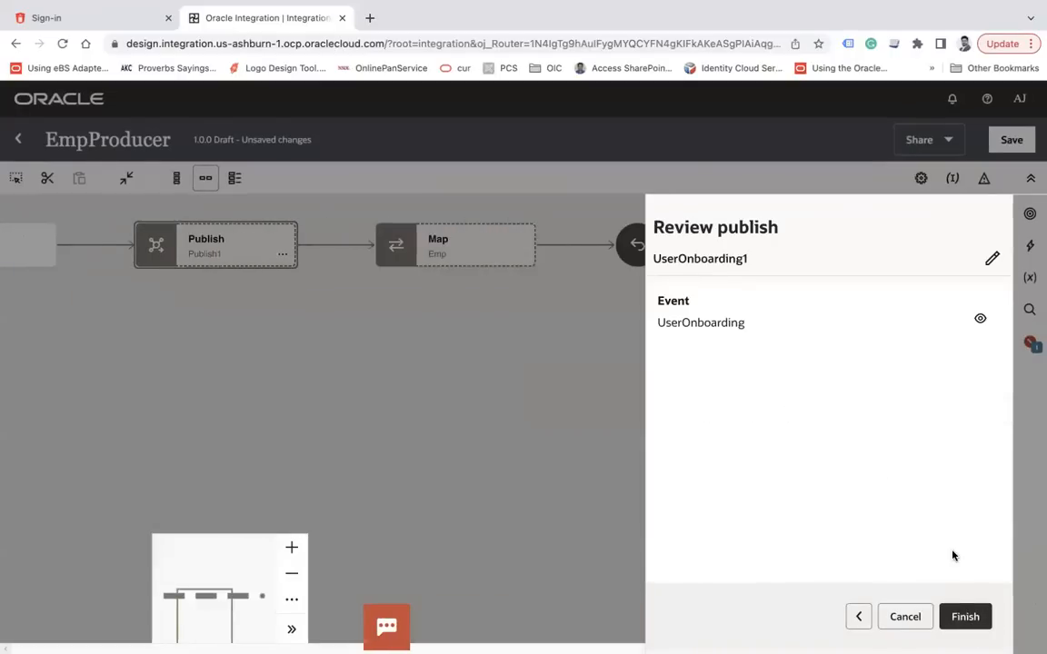
pyautogui.click(979, 322)
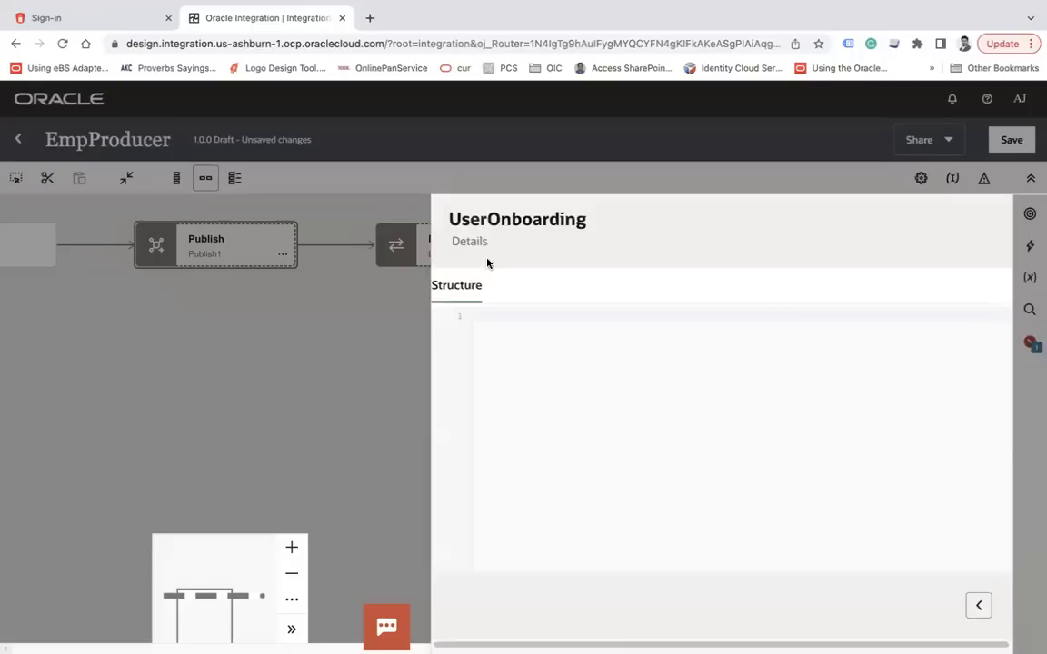
pyautogui.click(979, 606)
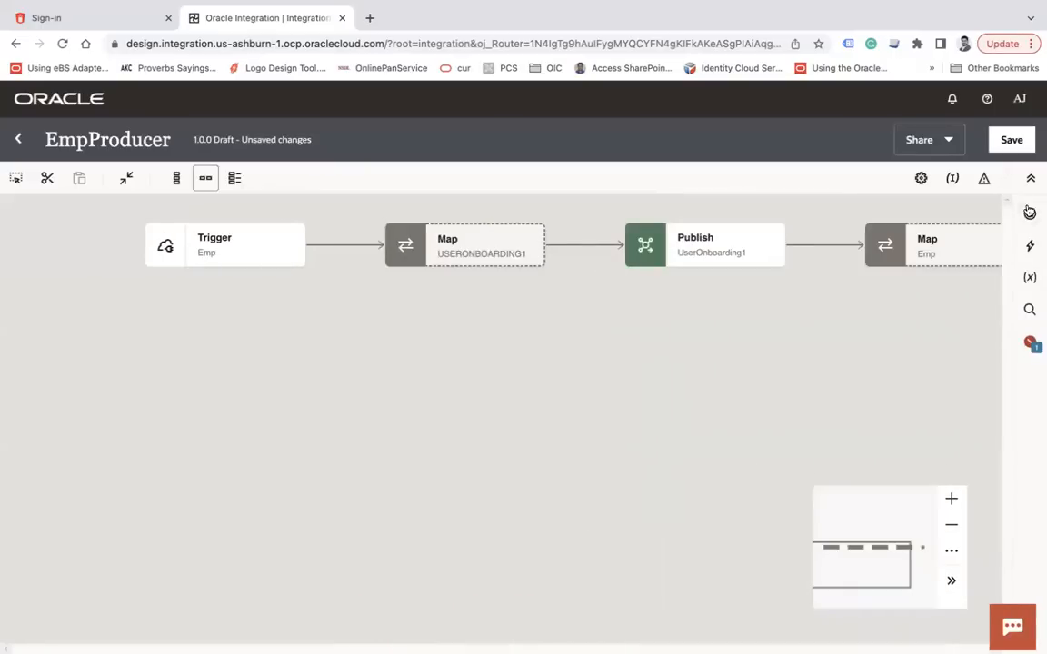
# Save EmpProducer and open the USERONBOARDING1 map with source and target Employees expanded
pyautogui.click(1012, 140)
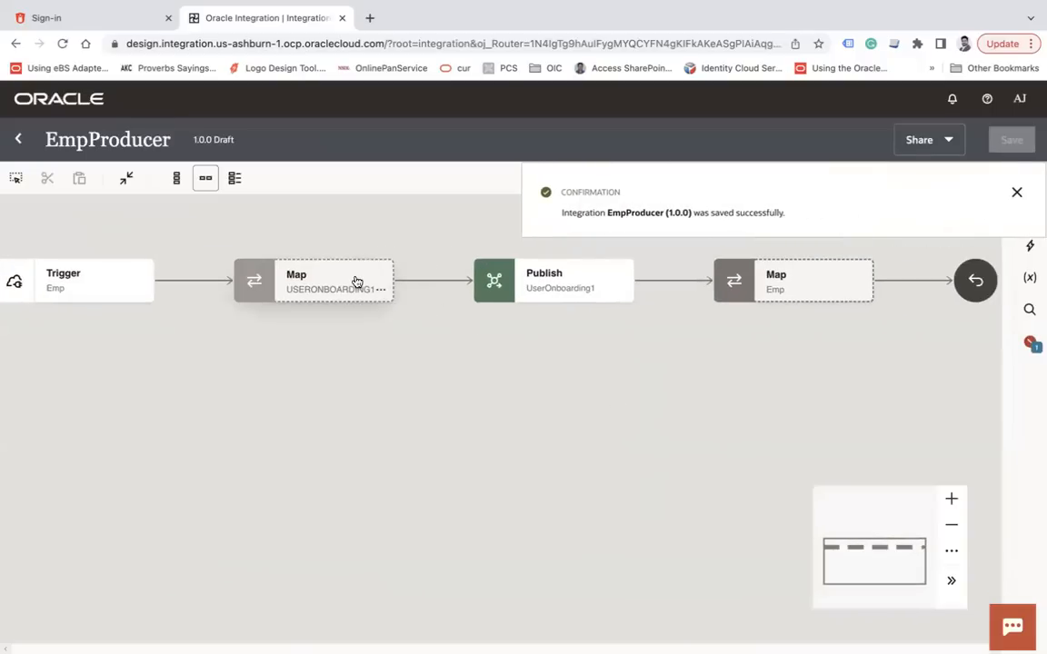
pyautogui.doubleClick(356, 282)
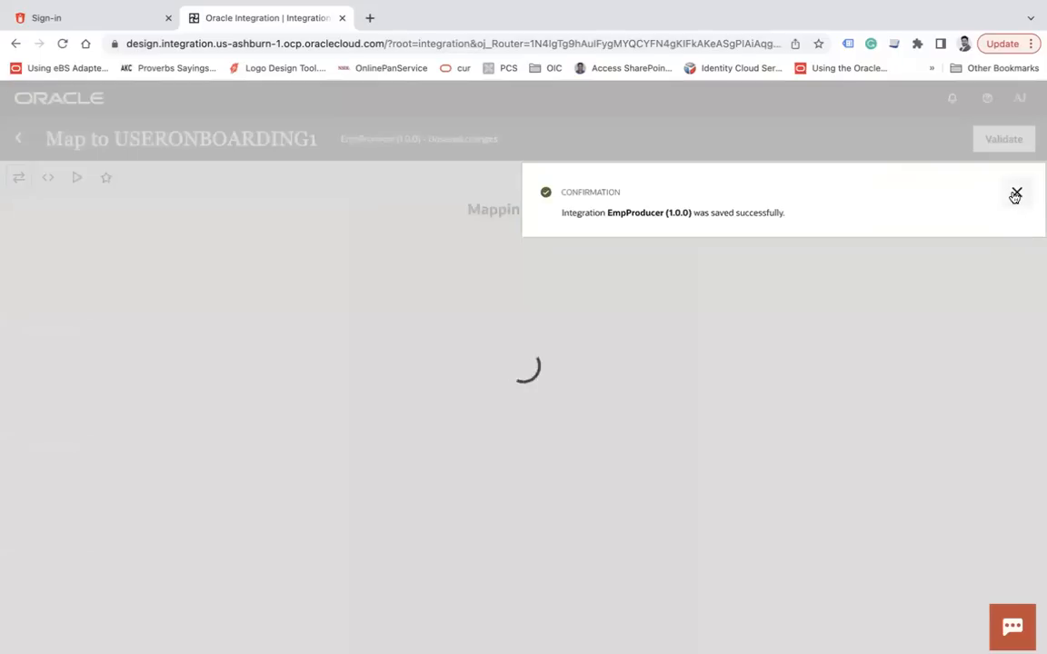
pyautogui.click(1015, 195)
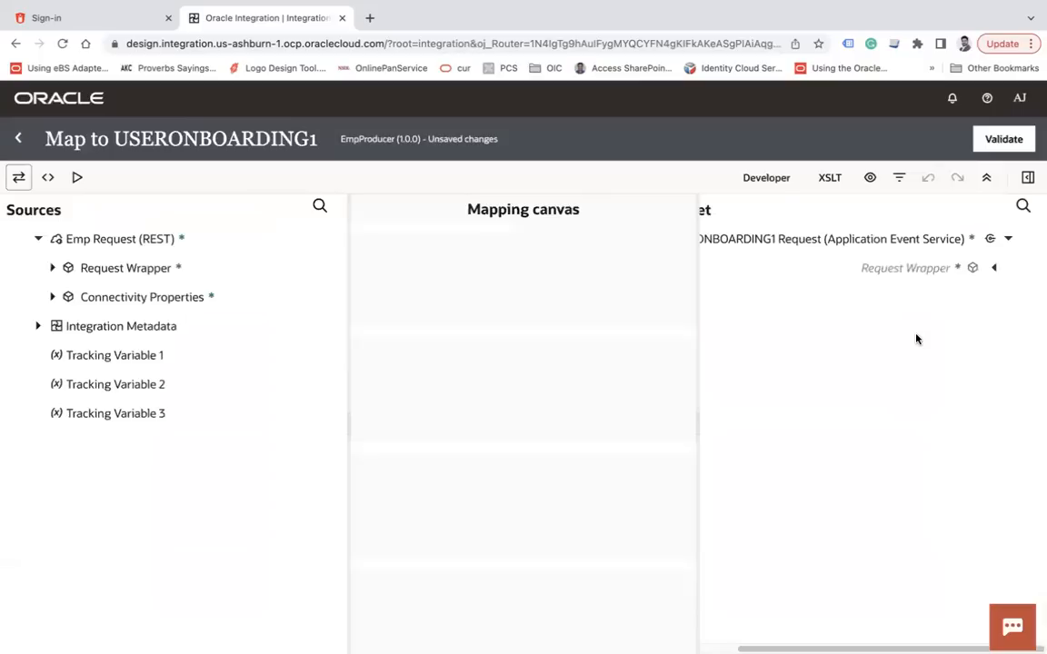
pyautogui.click(994, 270)
pyautogui.click(982, 298)
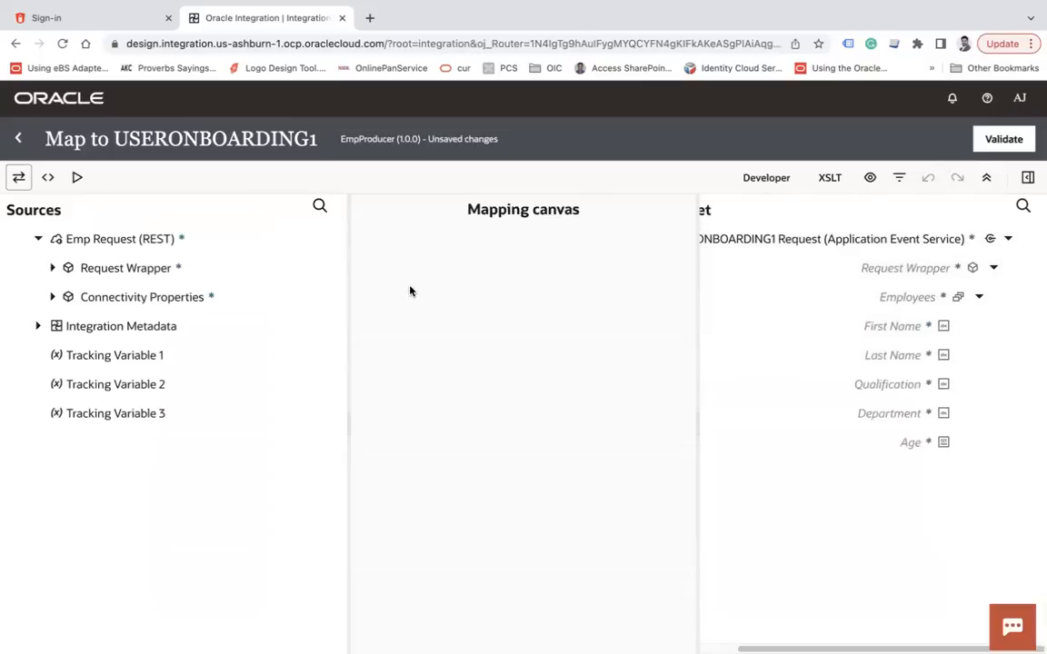
pyautogui.click(52, 268)
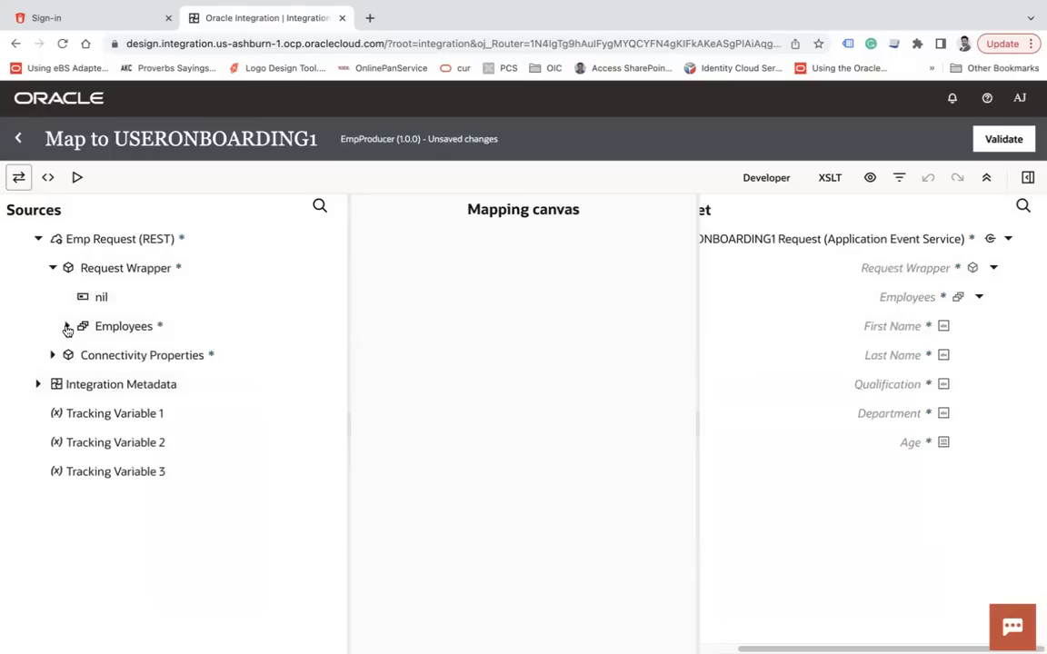
pyautogui.click(67, 327)
# Map Employees, First Name, Last Name, Qualification, Department and Age to their targets, then validate
pyautogui.moveTo(112, 327); pyautogui.dragTo(841, 298)
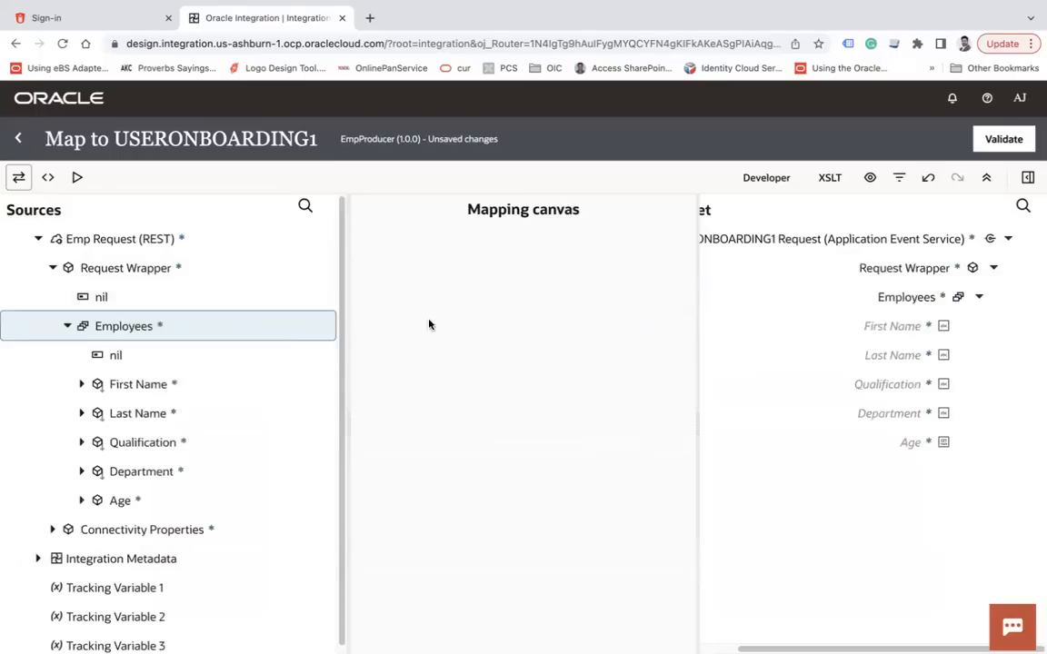
pyautogui.moveTo(169, 381); pyautogui.dragTo(836, 329)
pyautogui.moveTo(177, 414); pyautogui.dragTo(841, 354)
pyautogui.moveTo(157, 443); pyautogui.dragTo(865, 391)
pyautogui.moveTo(232, 474); pyautogui.dragTo(868, 420)
pyautogui.moveTo(136, 501); pyautogui.dragTo(958, 443)
pyautogui.click(1008, 141)
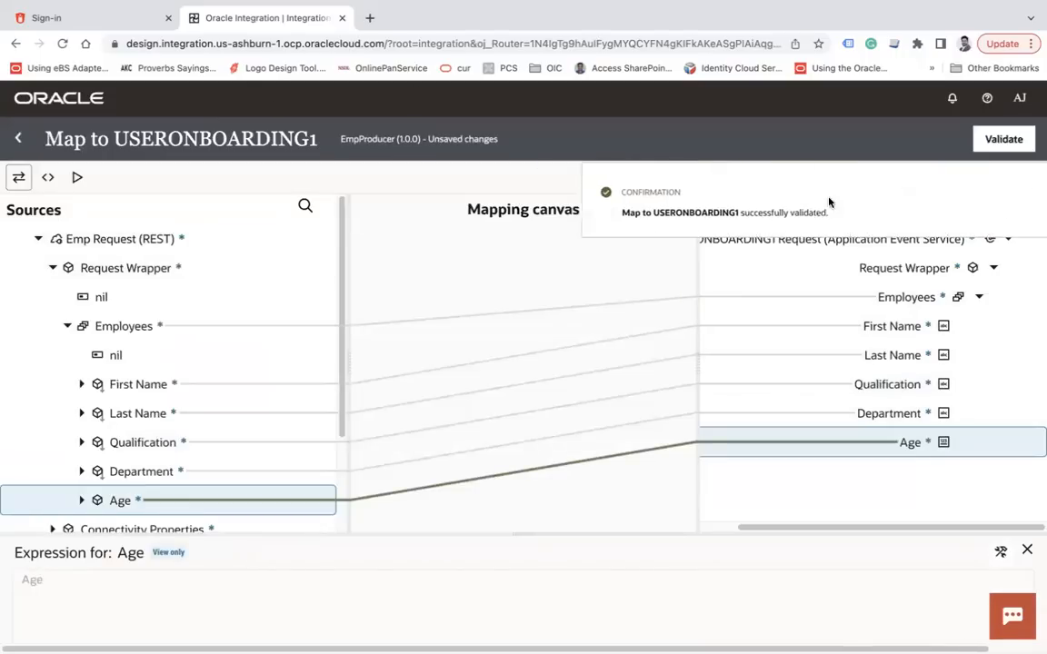
pyautogui.click(18, 138)
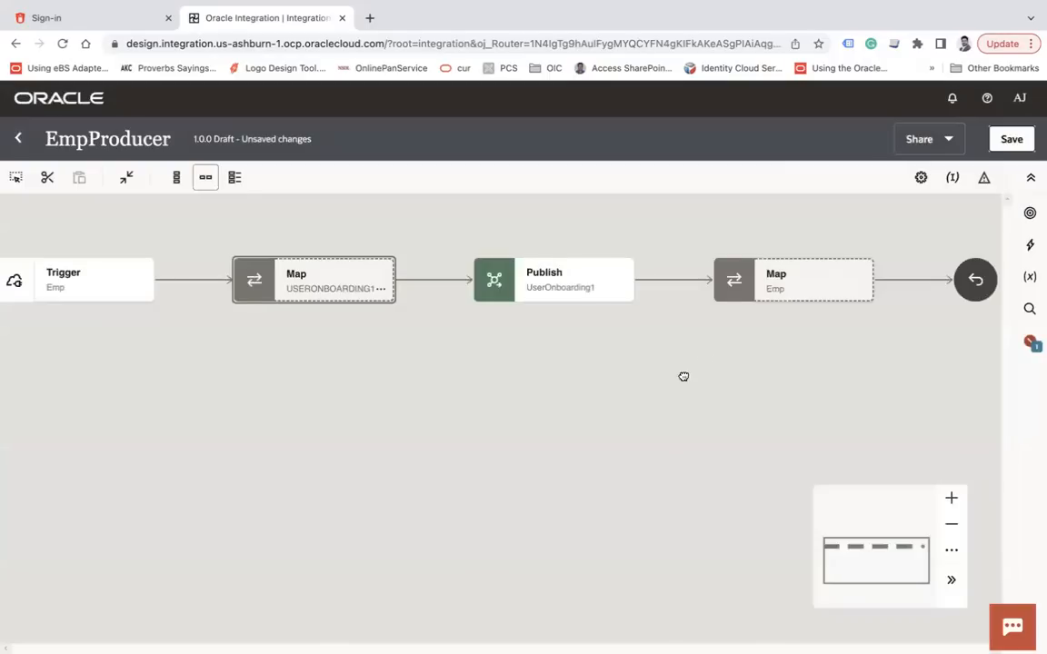
# Open the Emp response map, inspect the USERONBOARDING1 and Execute sources, then reopen it
pyautogui.doubleClick(647, 351)
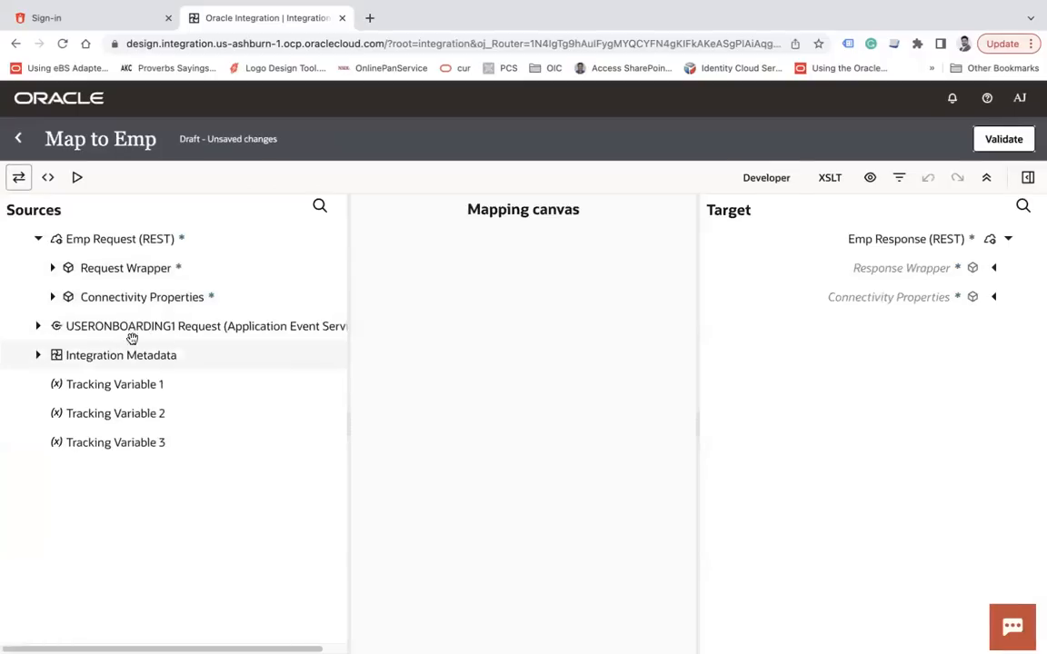
pyautogui.click(38, 325)
pyautogui.click(52, 355)
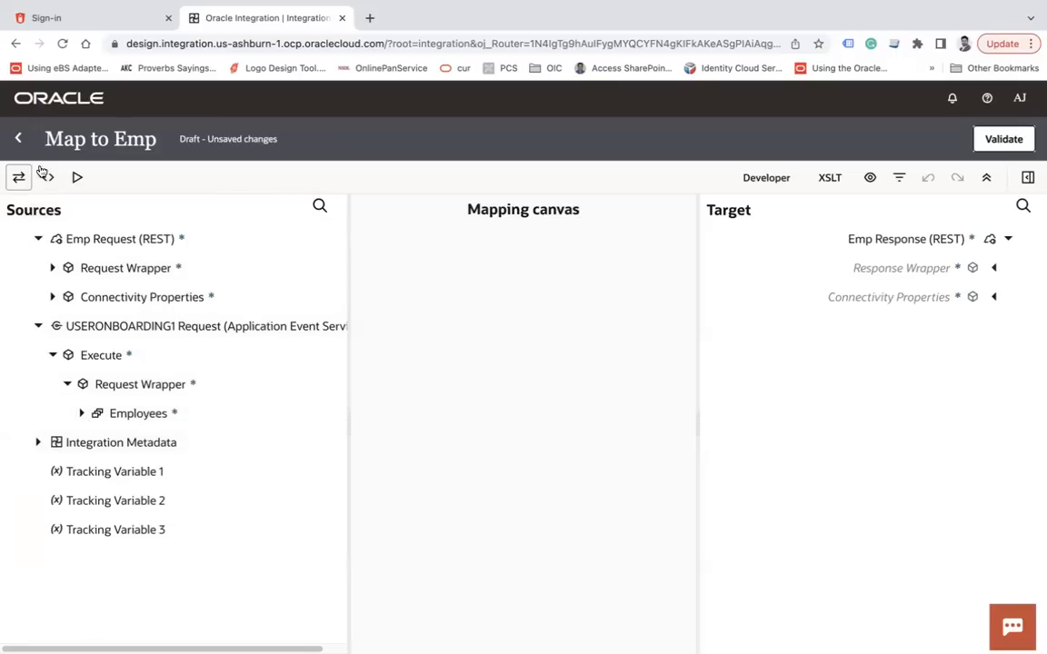
pyautogui.click(20, 138)
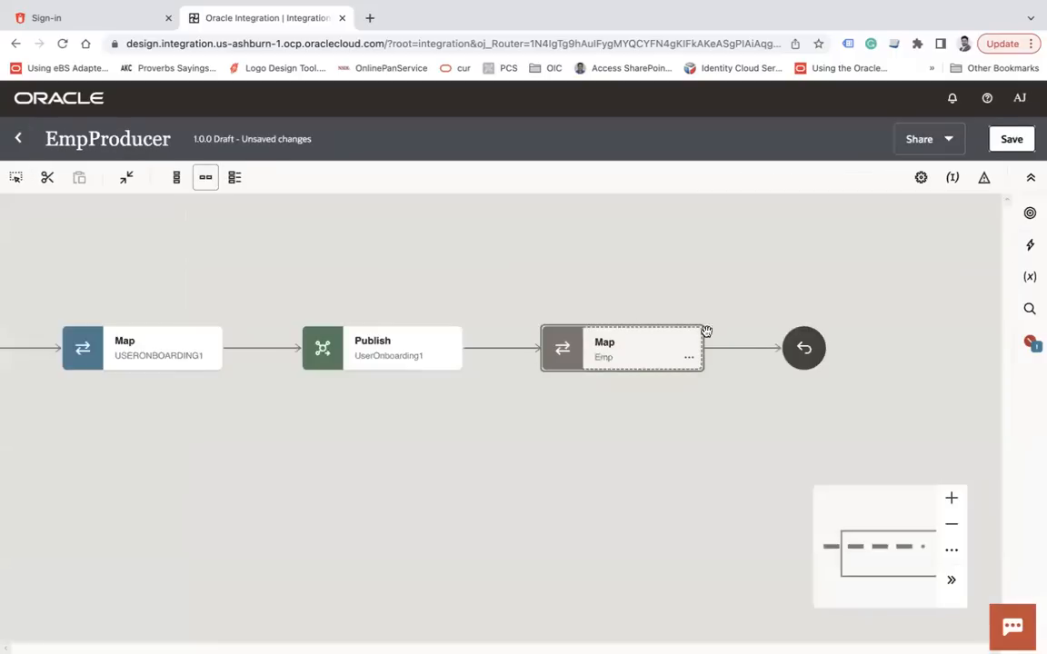
pyautogui.doubleClick(666, 344)
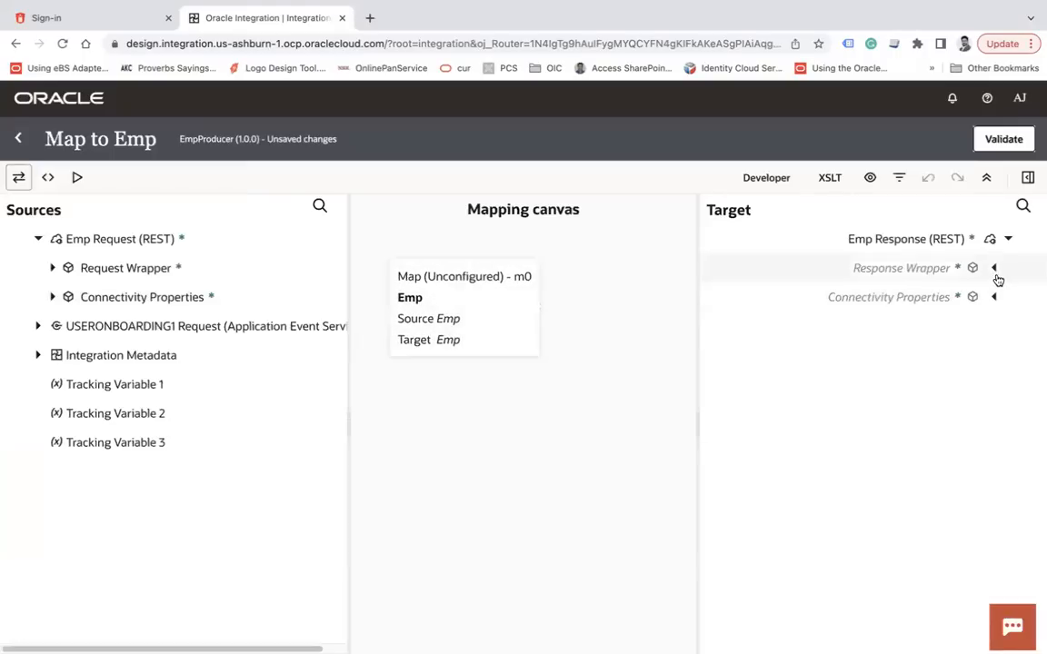
# Map Runtime Details Instance ID onto the response Event Id and validate the Emp map
pyautogui.click(993, 268)
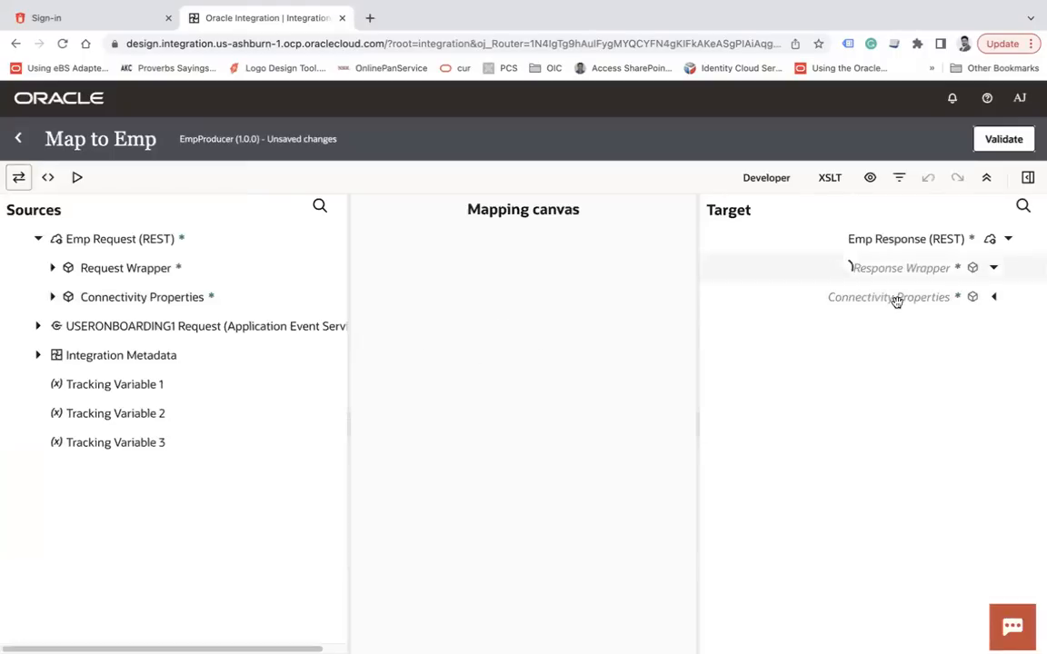
pyautogui.click(38, 355)
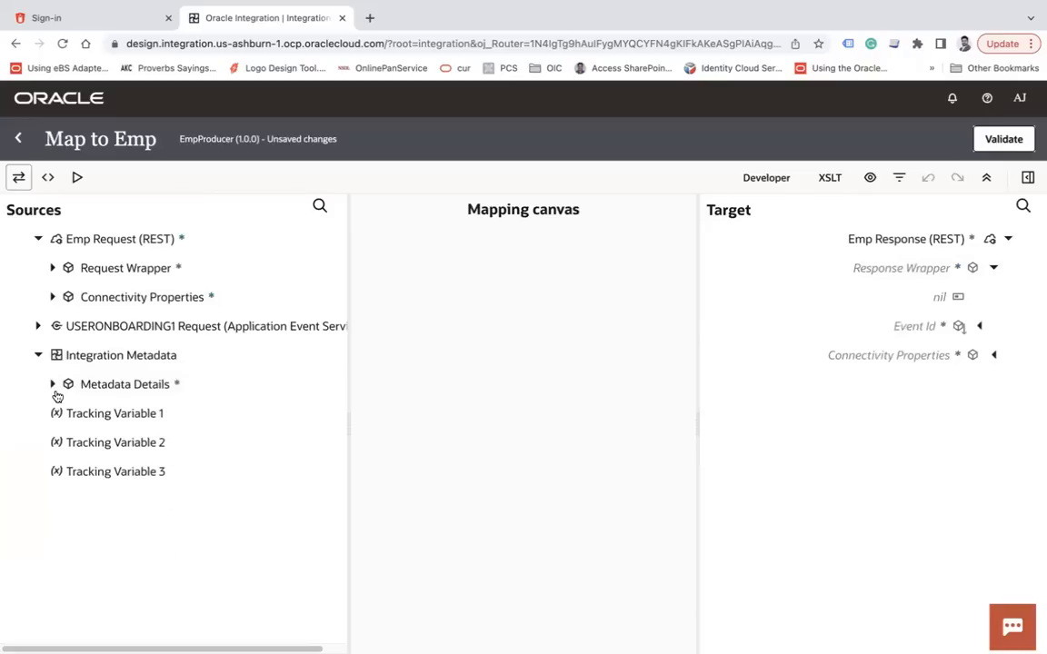
pyautogui.click(54, 387)
pyautogui.click(67, 443)
pyautogui.moveTo(140, 471); pyautogui.dragTo(920, 327)
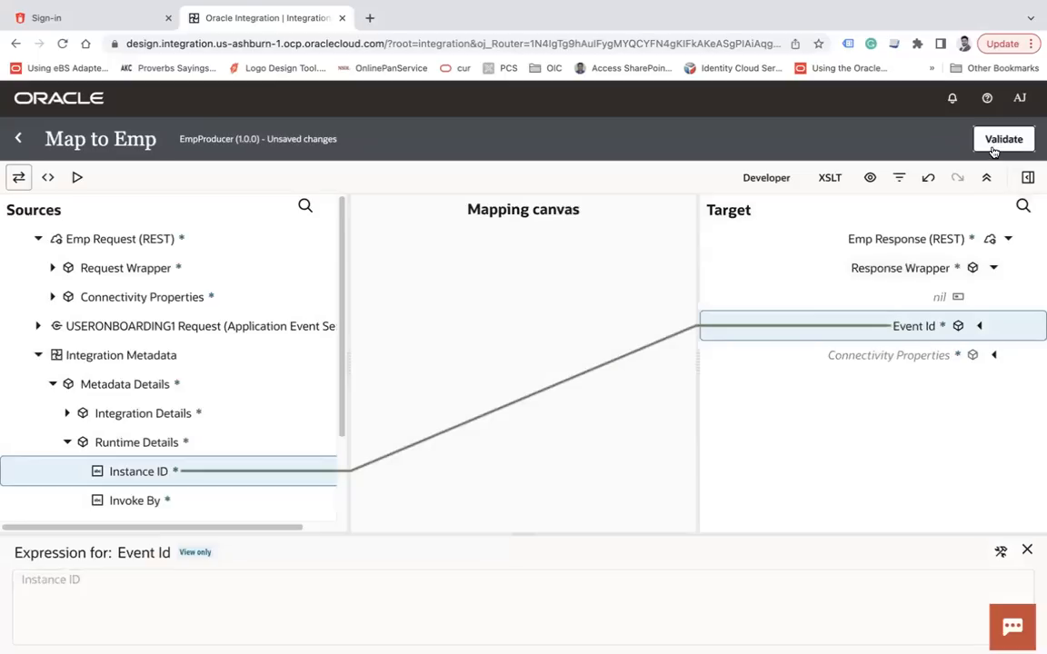
pyautogui.click(996, 146)
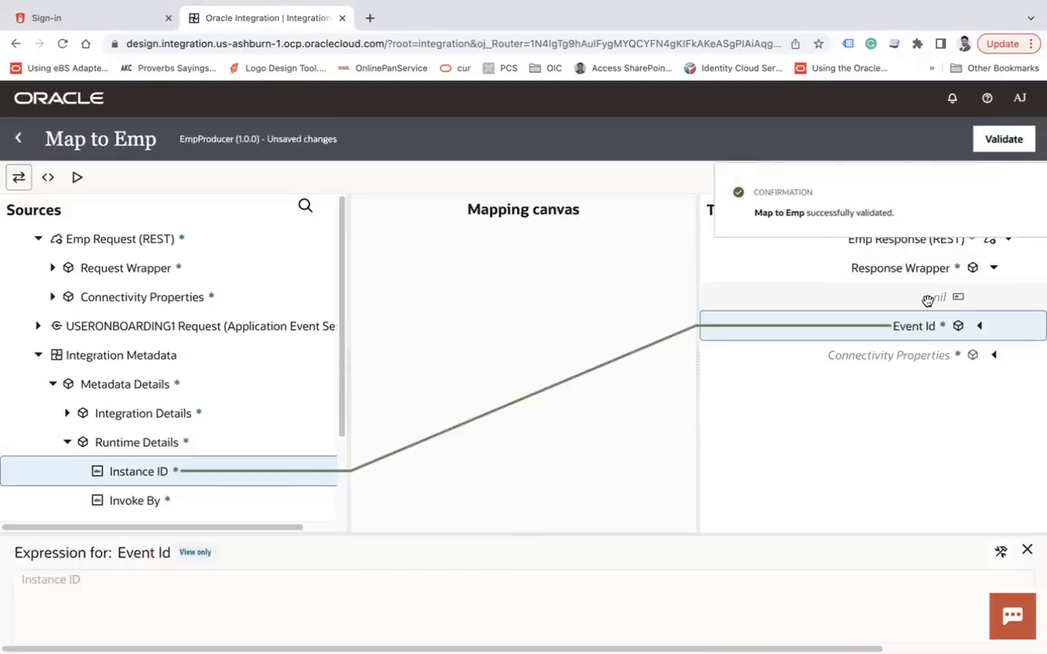
pyautogui.click(18, 138)
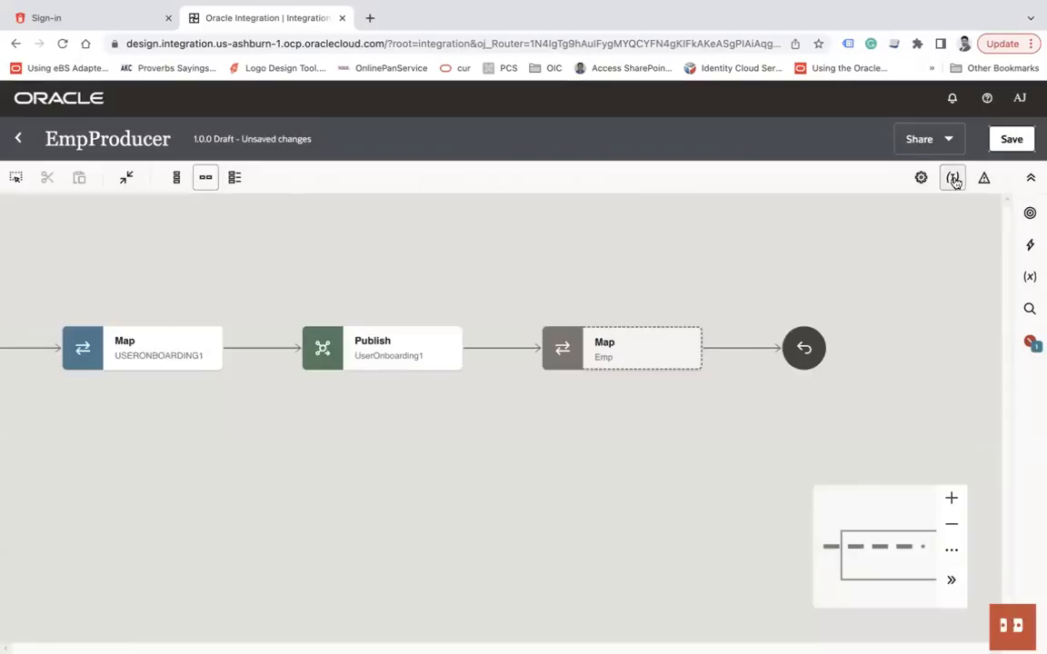
# Make FirstName EmpProducer's primary business identifier, save, and close the integration
pyautogui.click(952, 179)
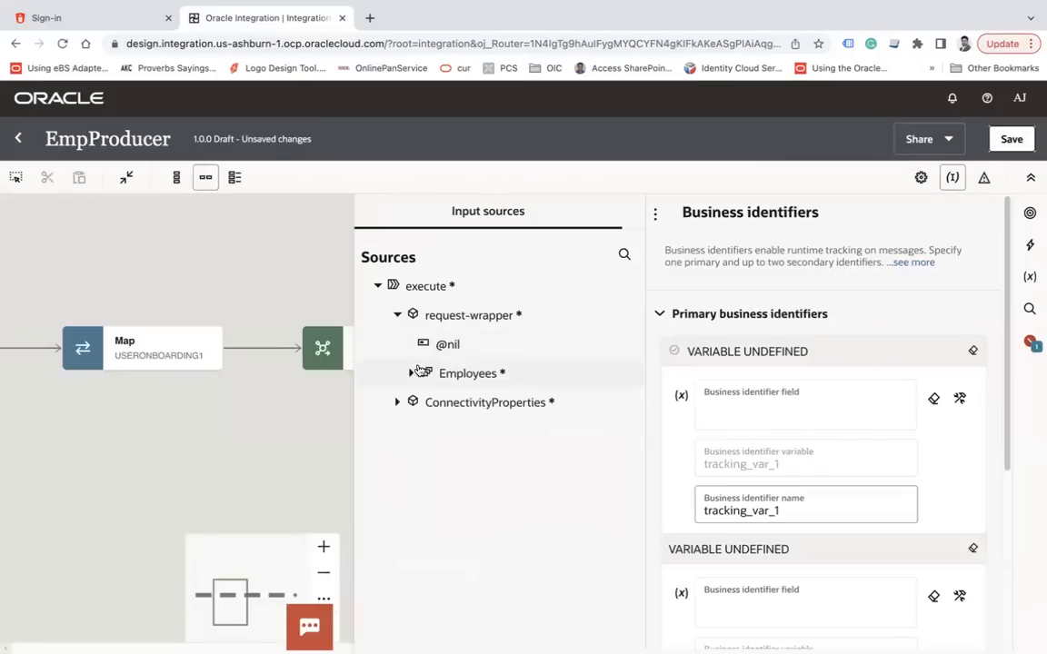
pyautogui.moveTo(482, 431); pyautogui.dragTo(790, 411)
pyautogui.click(1029, 139)
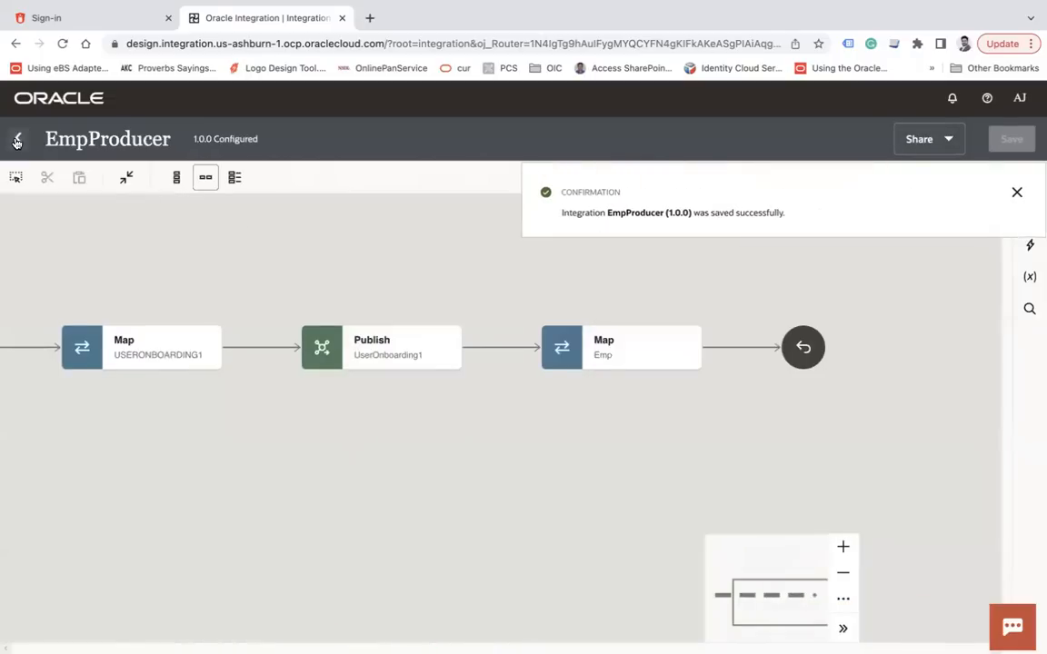
pyautogui.click(18, 138)
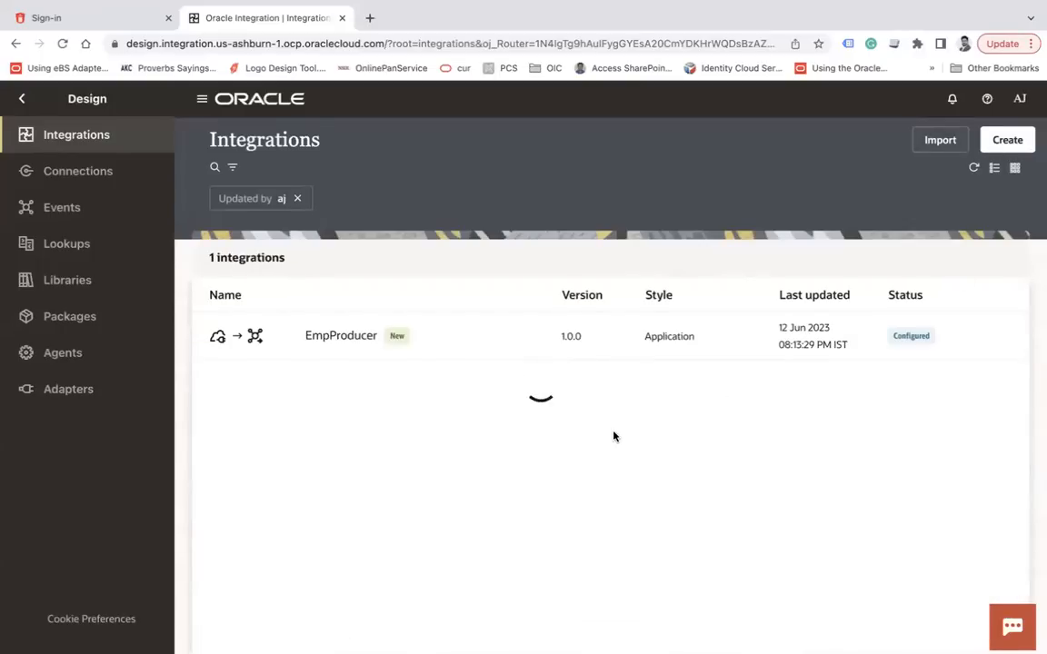
# Submit EmpProducer for activation, then start creating a new integration
pyautogui.click(470, 329)
pyautogui.click(733, 295)
pyautogui.click(998, 621)
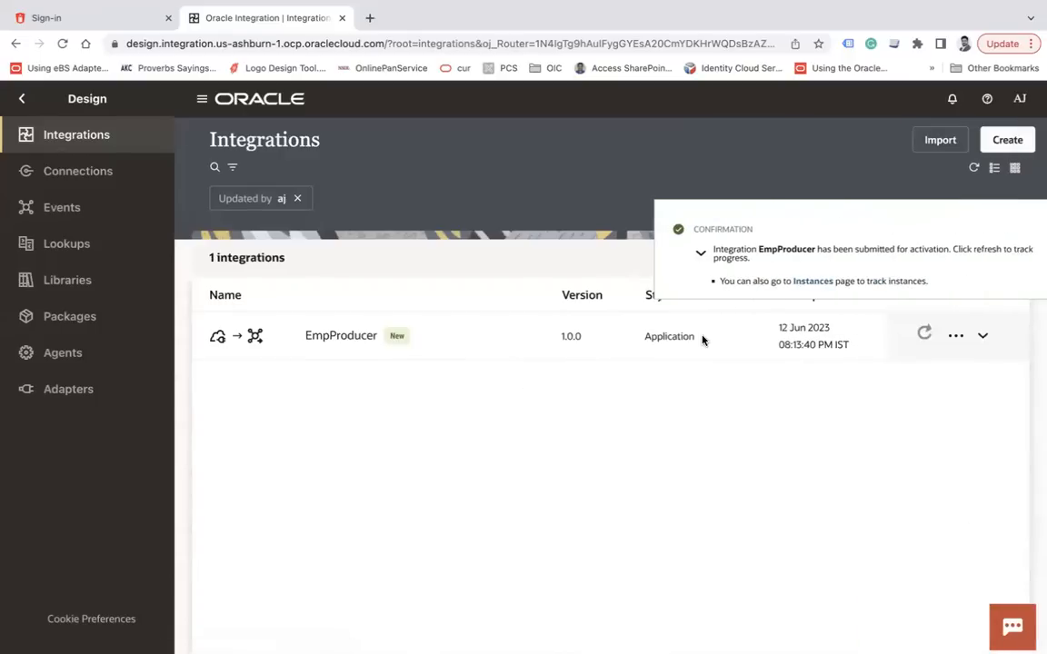
pyautogui.click(1018, 231)
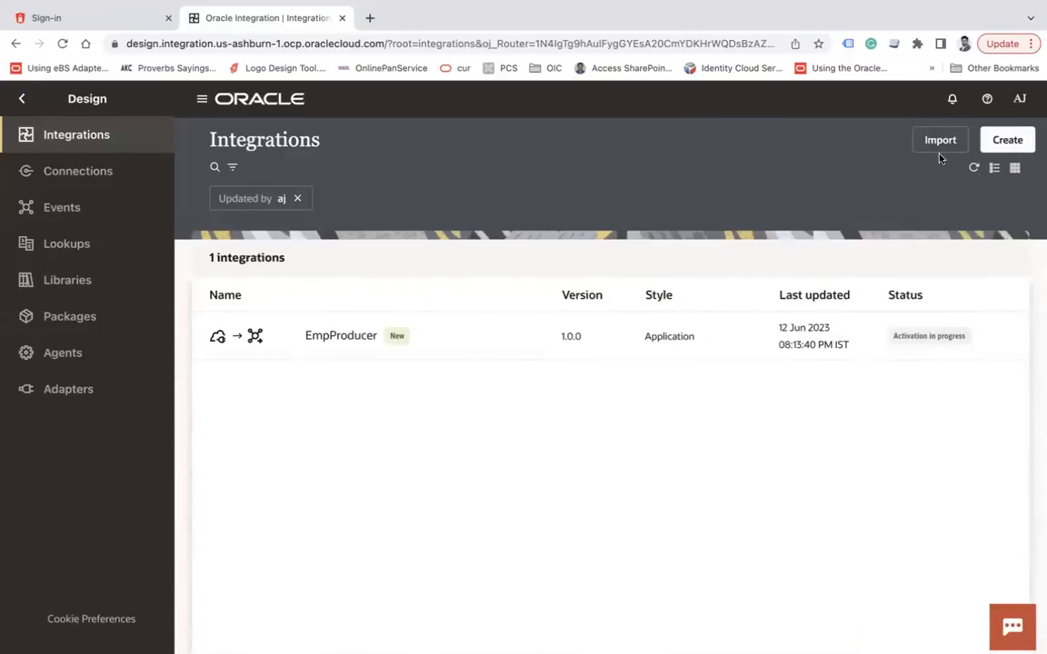
pyautogui.click(1008, 140)
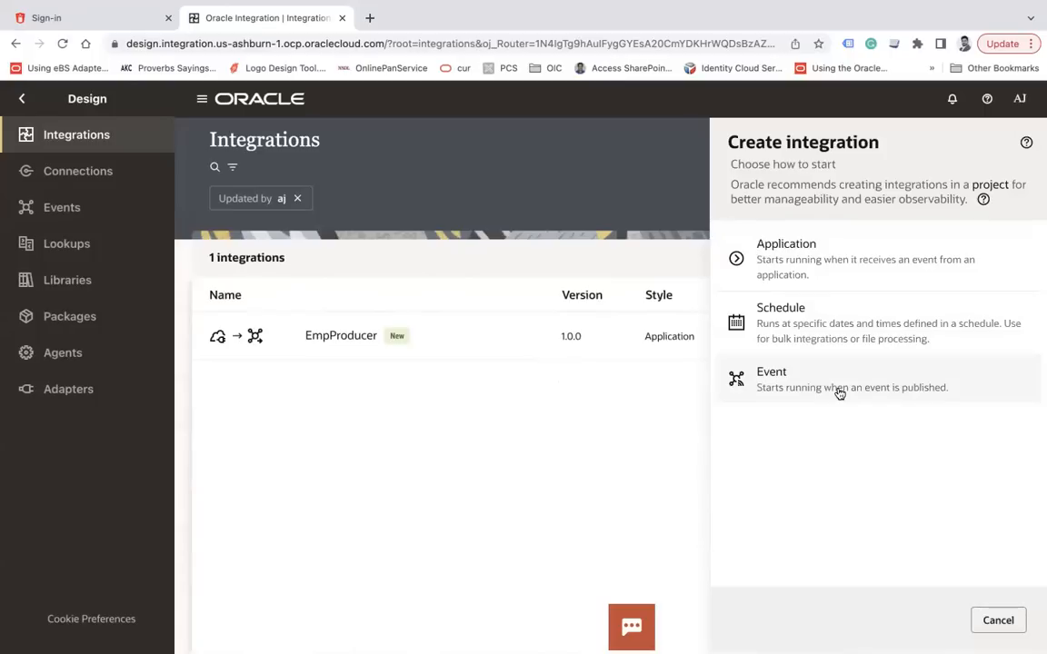
# Create an event-triggered integration named ATPSubscriber
pyautogui.click(840, 393)
pyautogui.click(821, 263)
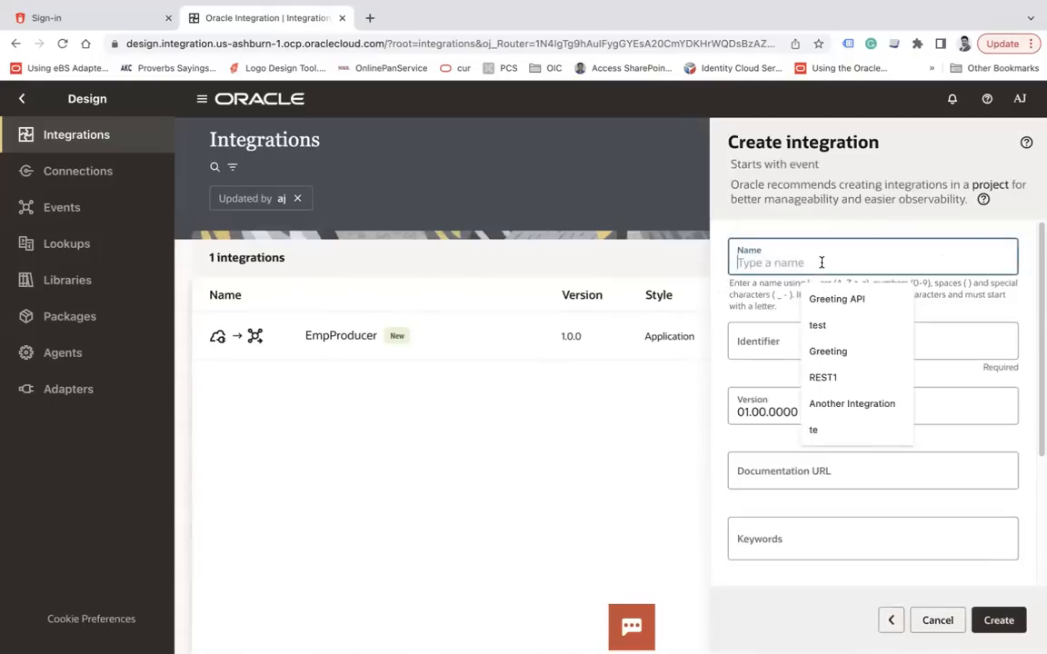
pyautogui.write('ATPSubscriber')
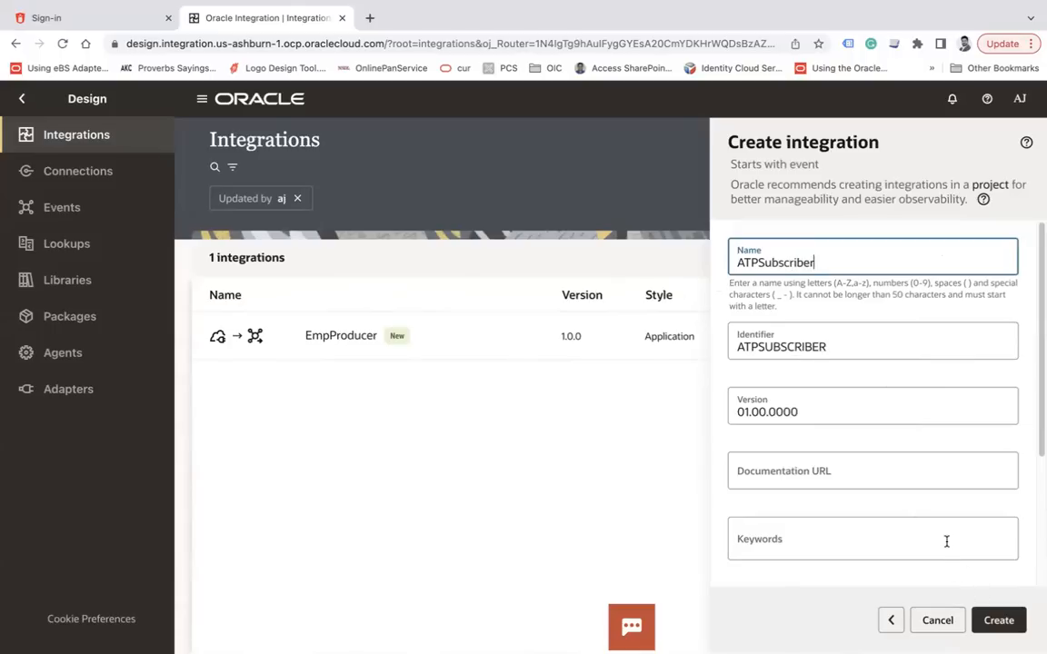
pyautogui.click(998, 621)
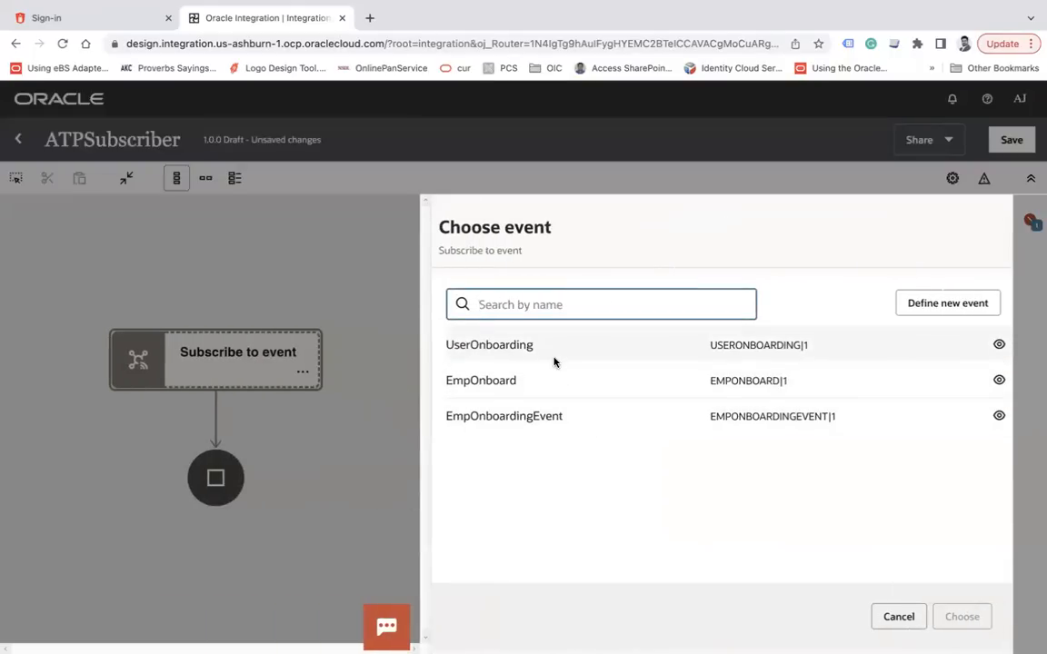
# Subscribe ATPSubscriber's trigger to the UserOnboarding event and switch to horizontal layout
pyautogui.click(966, 350)
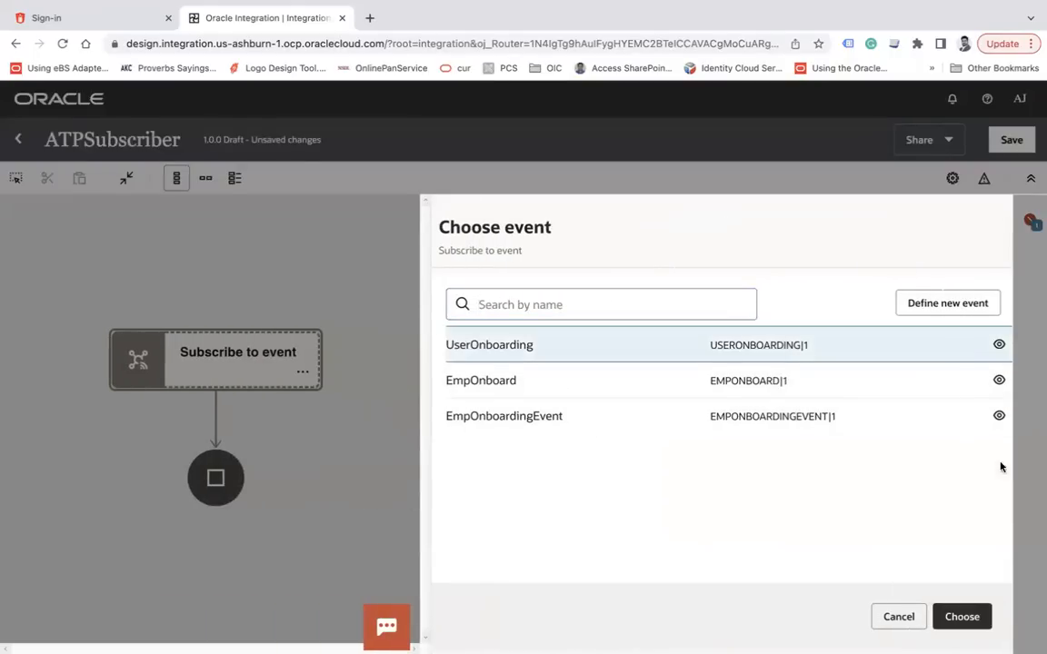
pyautogui.click(962, 617)
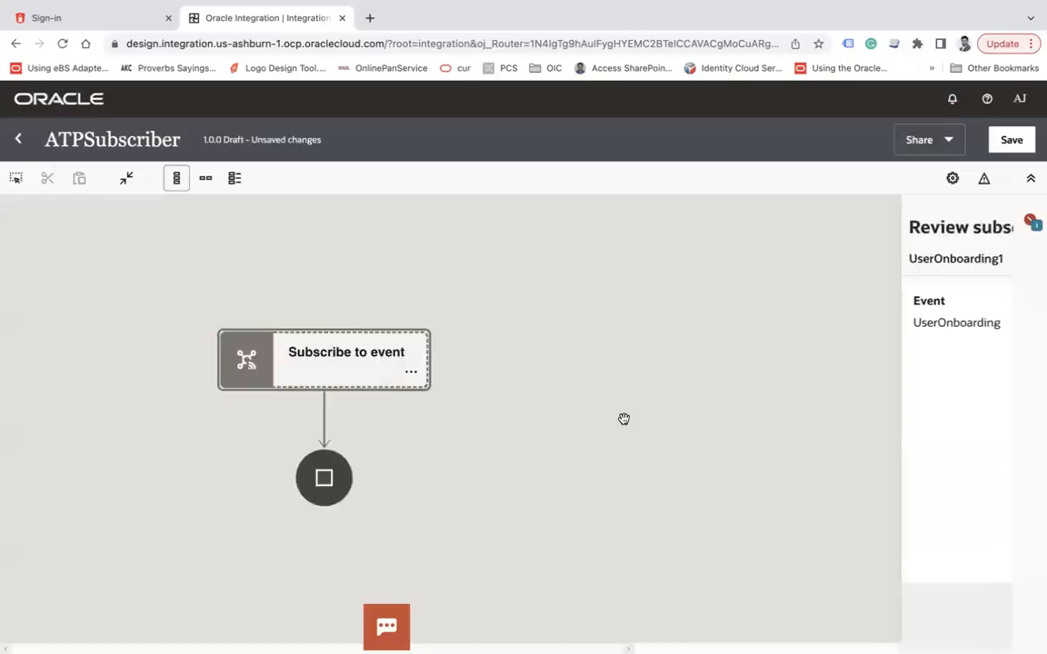
pyautogui.click(202, 178)
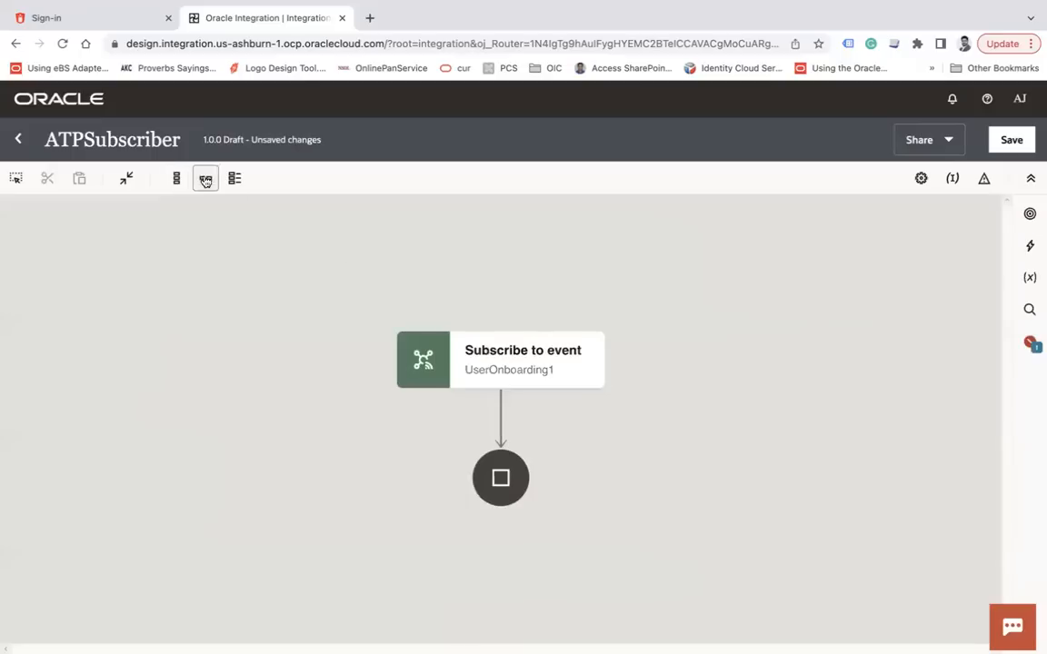
# Add an Oracle ATP connection step after the trigger
pyautogui.moveTo(578, 422)
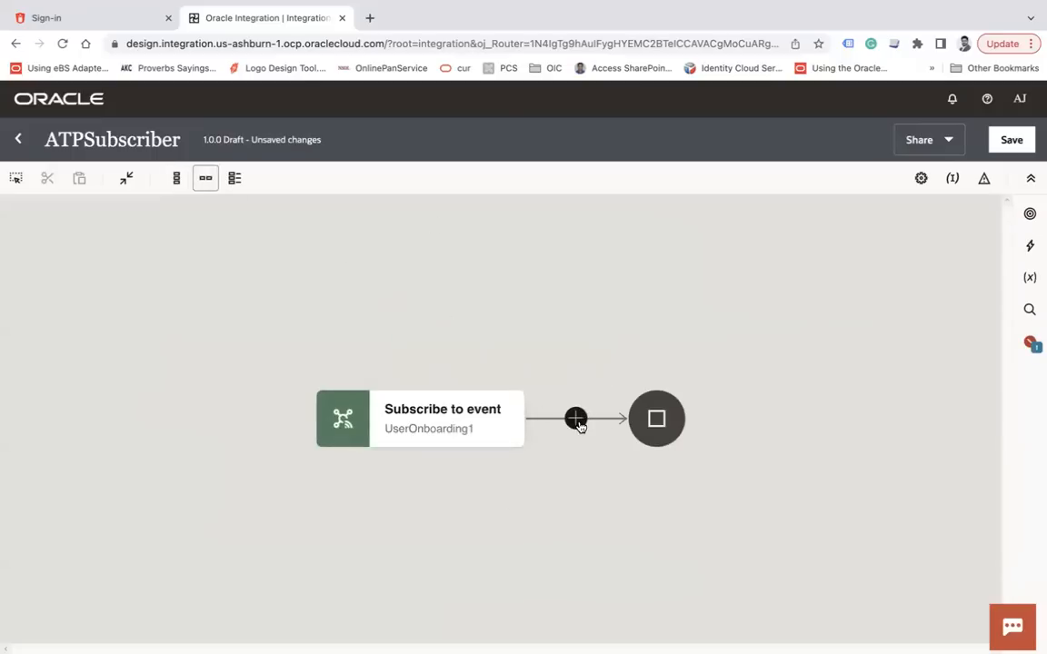
pyautogui.click(578, 423)
pyautogui.click(704, 431)
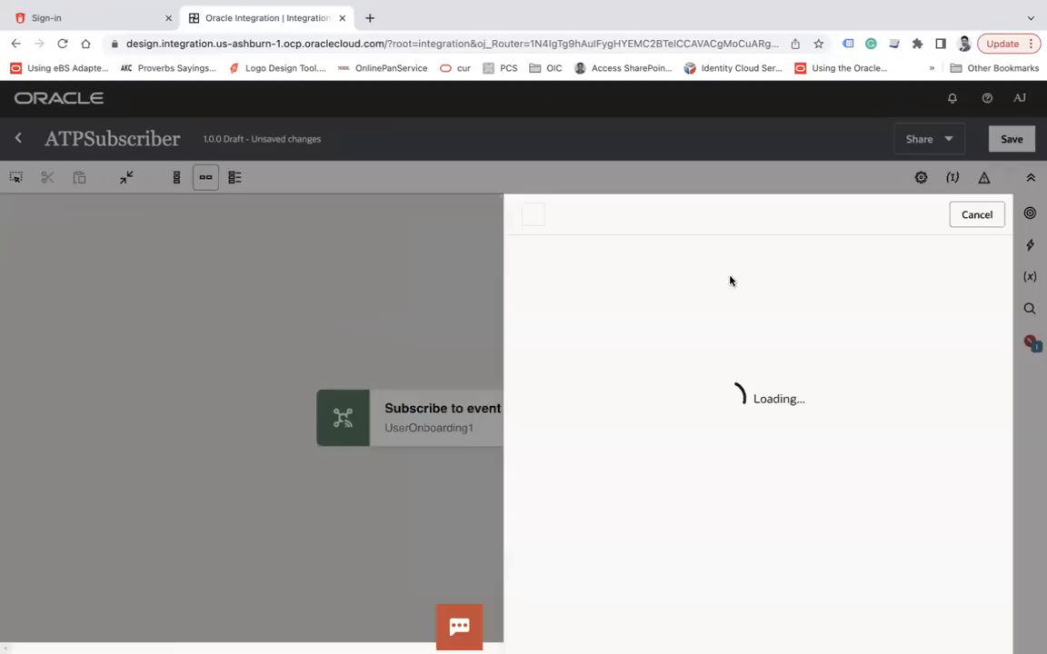
pyautogui.click(705, 391)
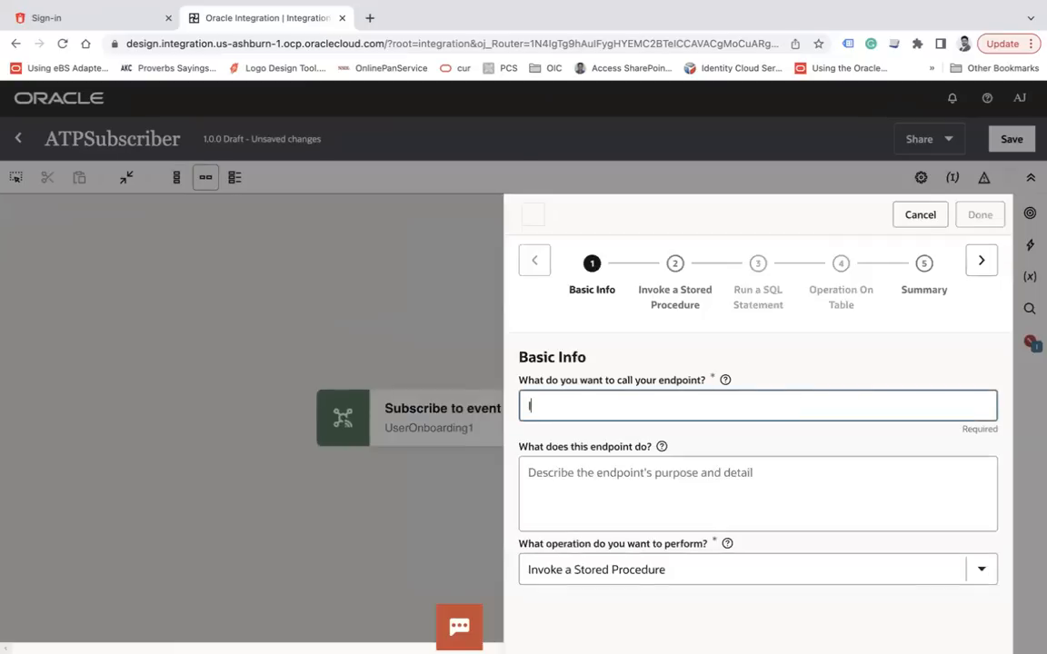
# Set the endpoint to perform an operation on a table in the ADMIN schema
pyautogui.click(657, 563)
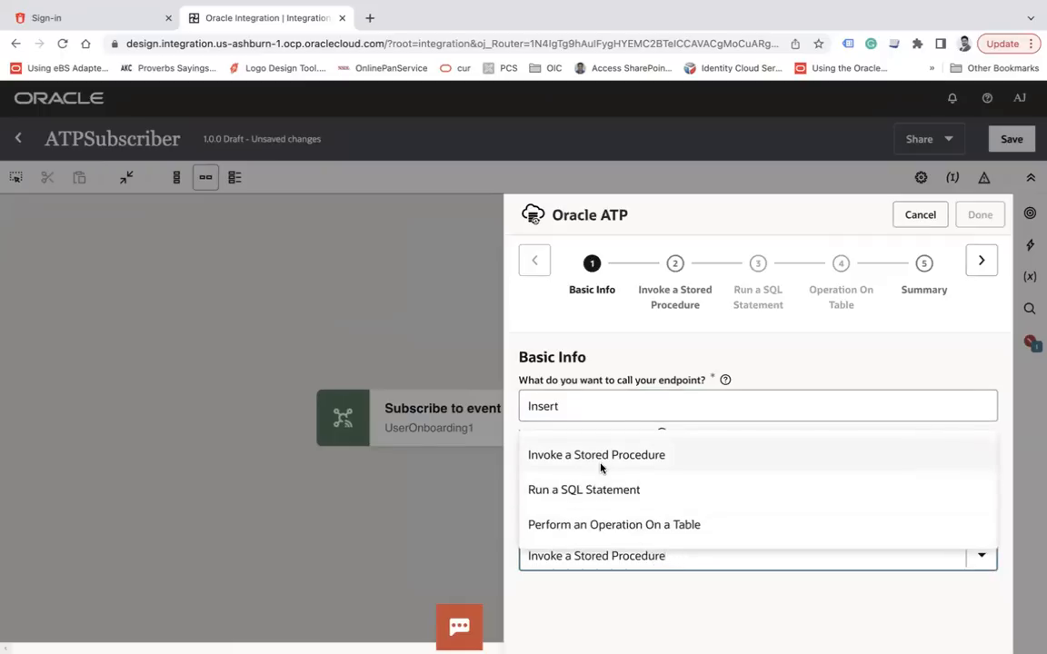
pyautogui.click(619, 525)
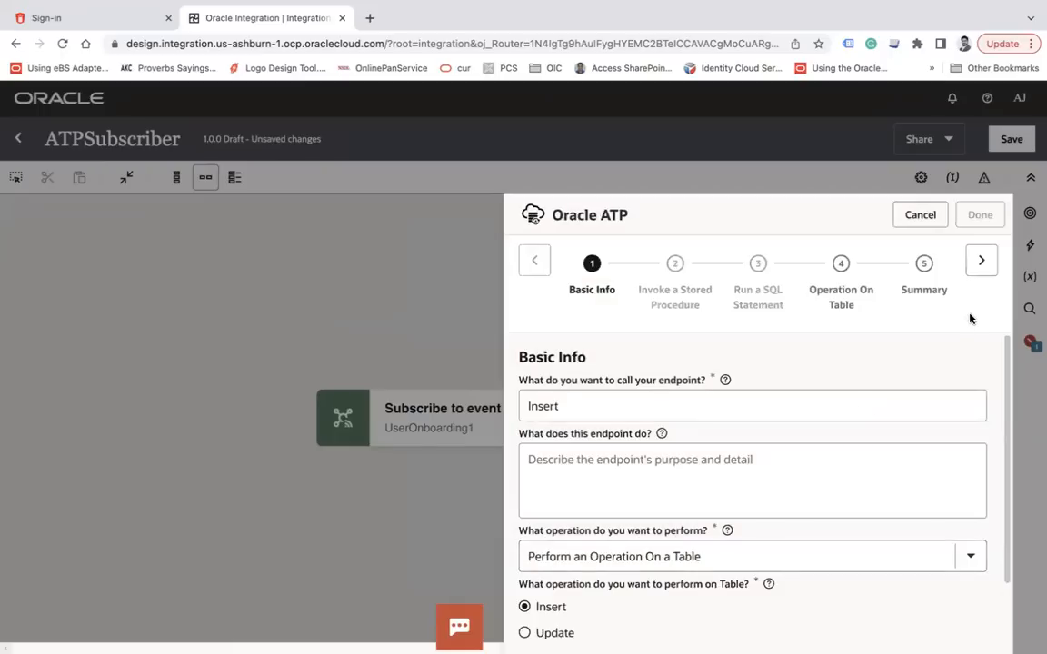
pyautogui.click(981, 262)
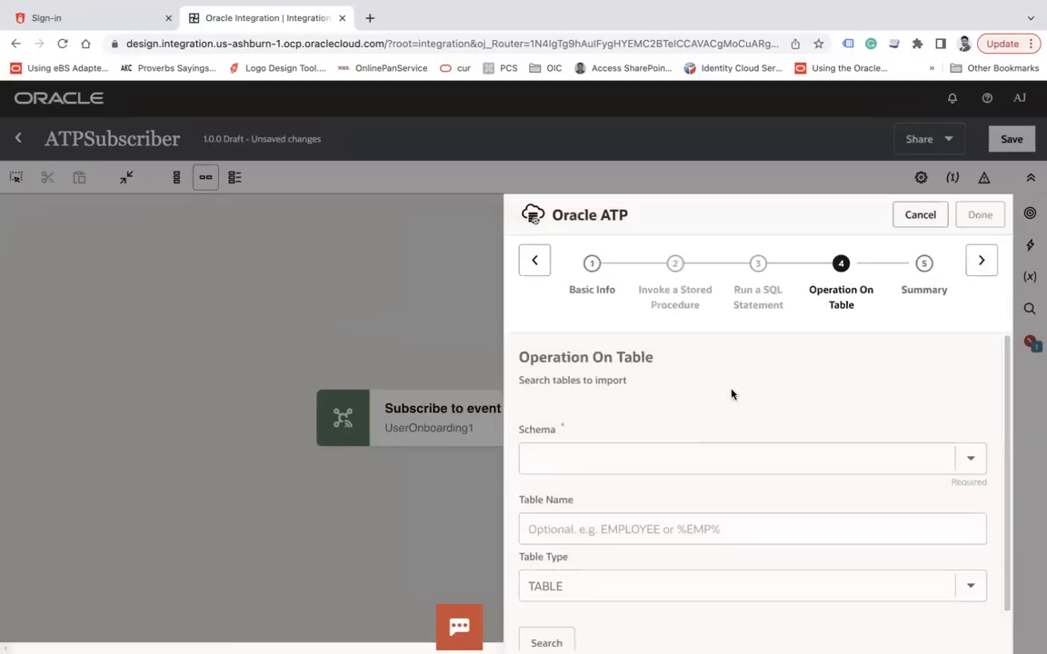
pyautogui.click(638, 447)
pyautogui.write('ad')
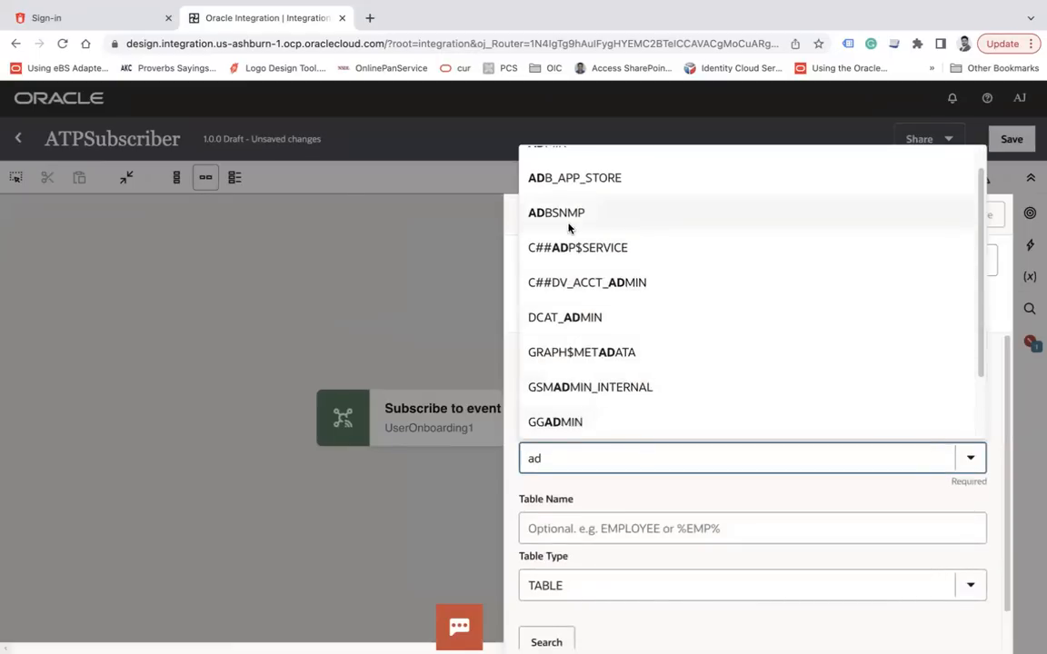
pyautogui.scroll(1, 630, 287)
pyautogui.click(591, 167)
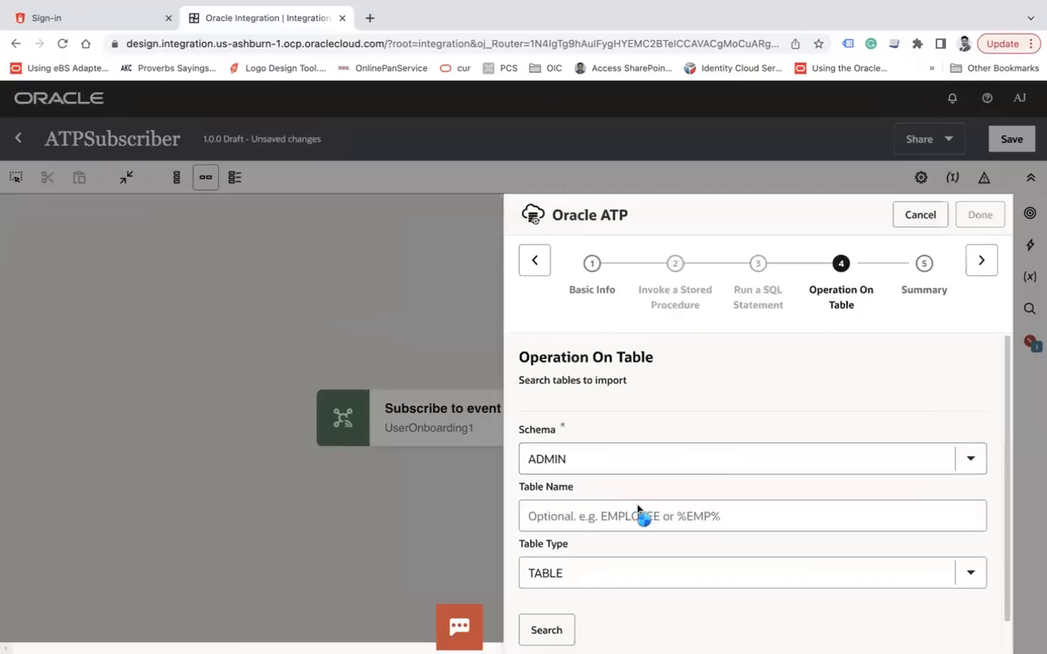
# Select the EMPLOYEE table as the insert target and finish the endpoint wizard
pyautogui.click(546, 631)
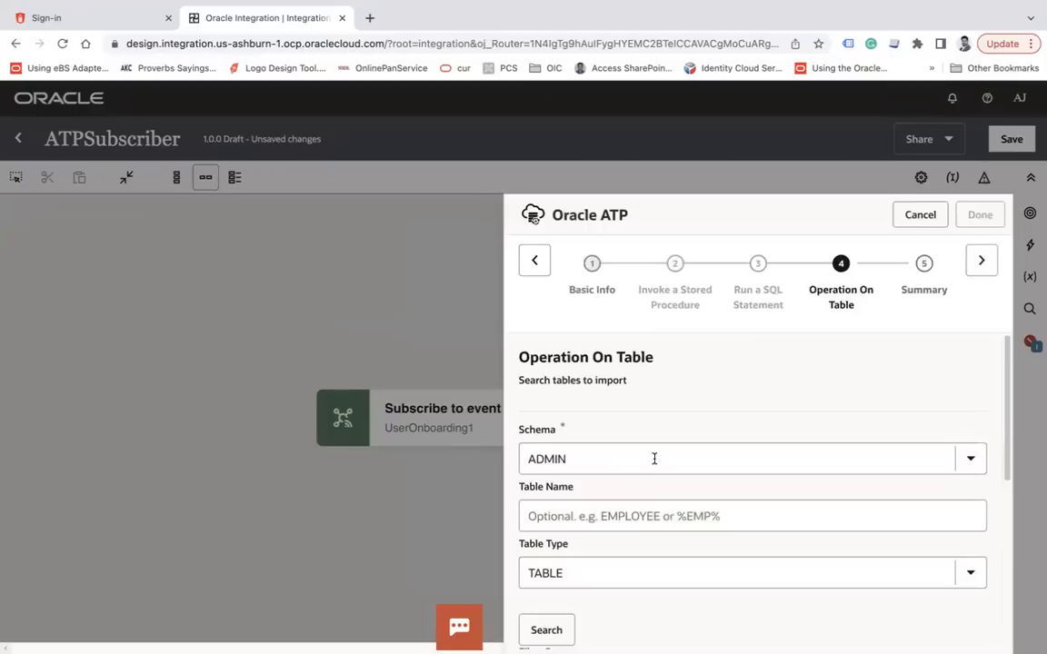
pyautogui.scroll(-5, 654, 458)
pyautogui.click(578, 390)
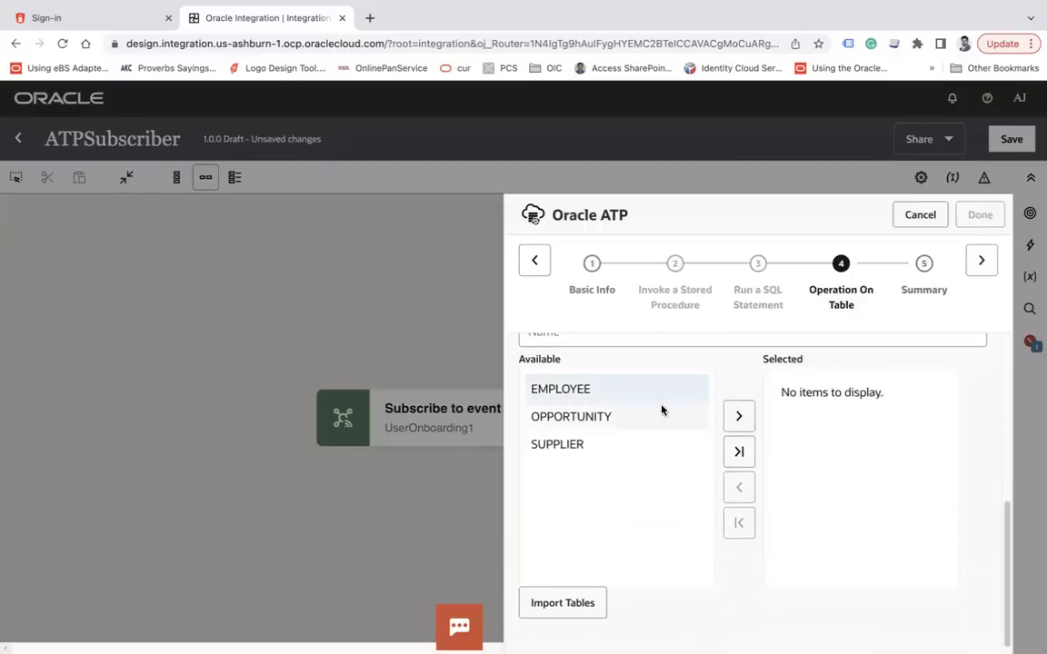
pyautogui.click(739, 417)
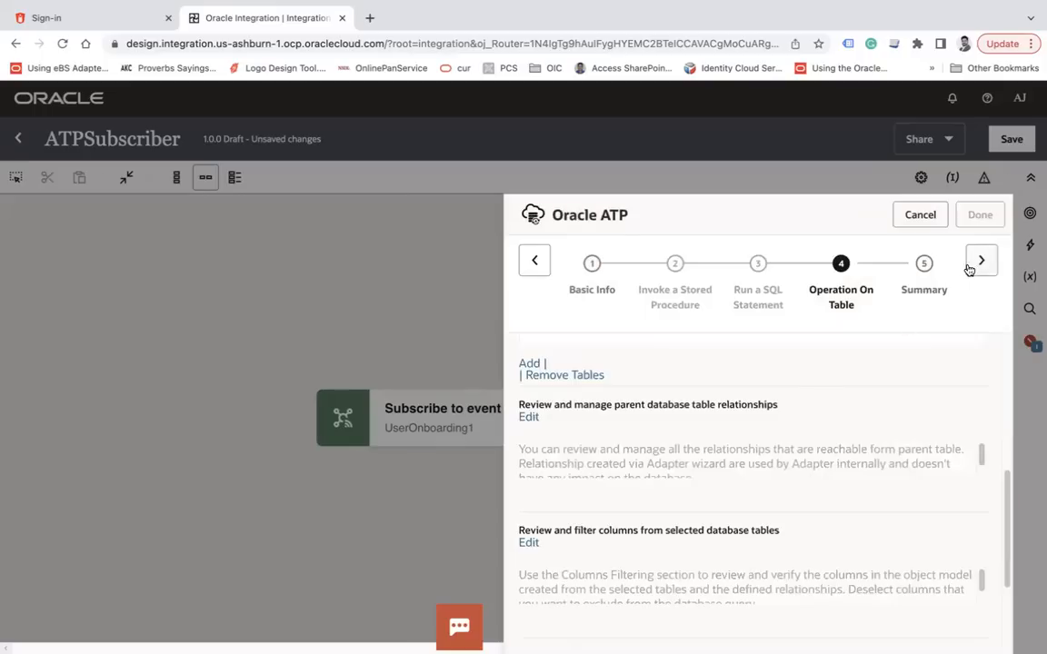
pyautogui.click(971, 265)
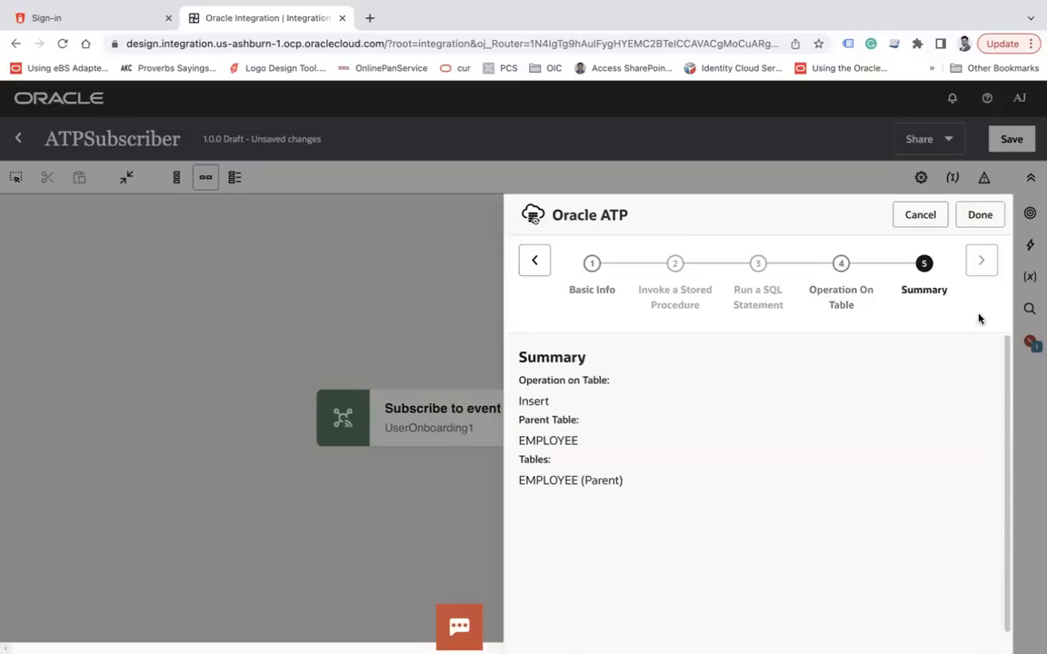
pyautogui.click(999, 220)
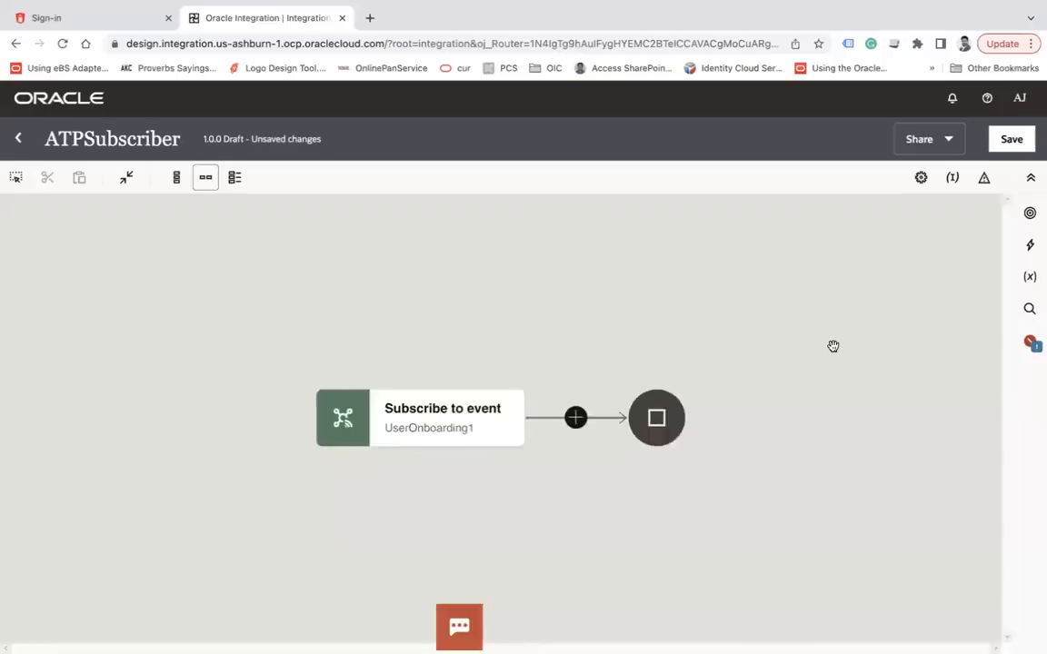
# Map First Name, Last Name, Qualification, Department and Age onto the EMPLOYEE insert fields
pyautogui.click(448, 417)
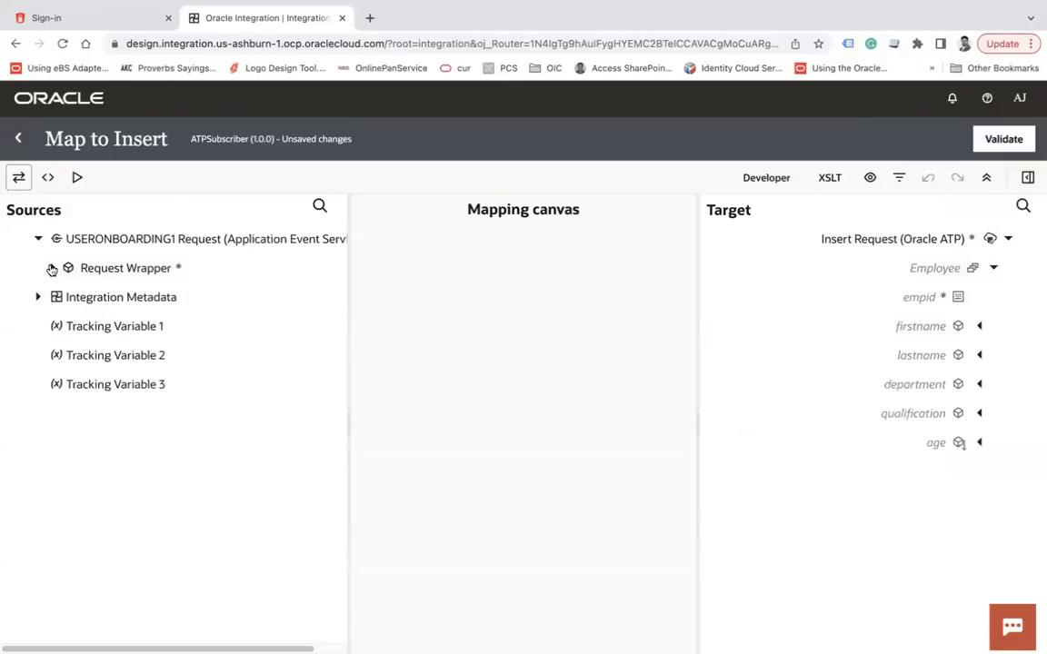
pyautogui.click(66, 299)
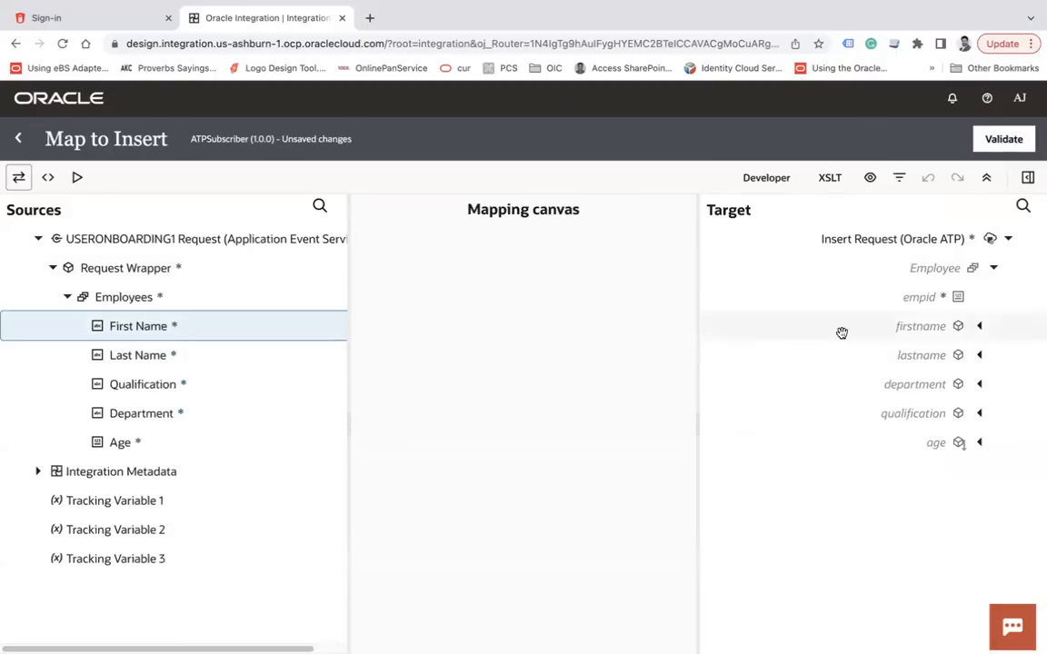
pyautogui.moveTo(226, 341); pyautogui.dragTo(935, 327)
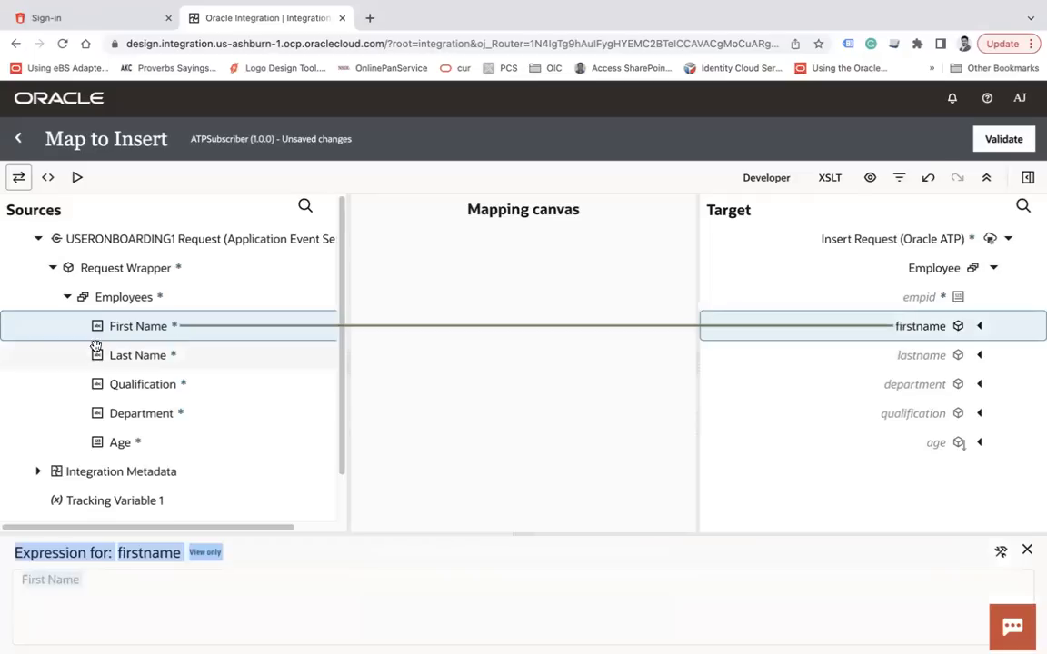
pyautogui.moveTo(154, 357); pyautogui.dragTo(880, 349)
pyautogui.moveTo(180, 387); pyautogui.dragTo(855, 414)
pyautogui.moveTo(152, 415); pyautogui.dragTo(872, 384)
pyautogui.moveTo(199, 438); pyautogui.dragTo(932, 442)
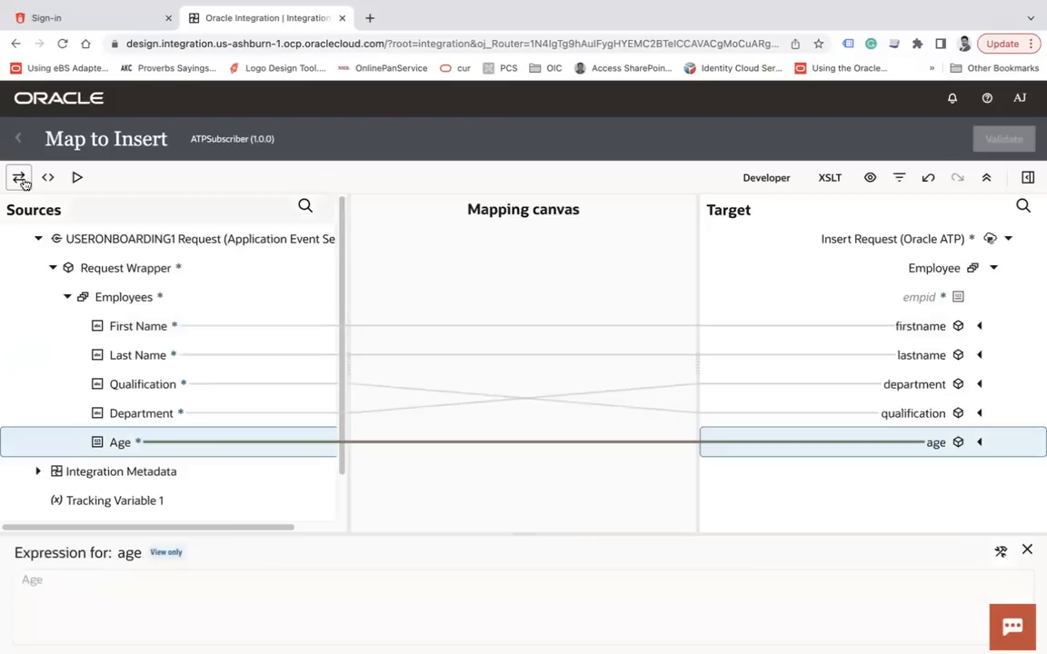
# Validate the Insert mapping and return to the integration flow
pyautogui.click(17, 139)
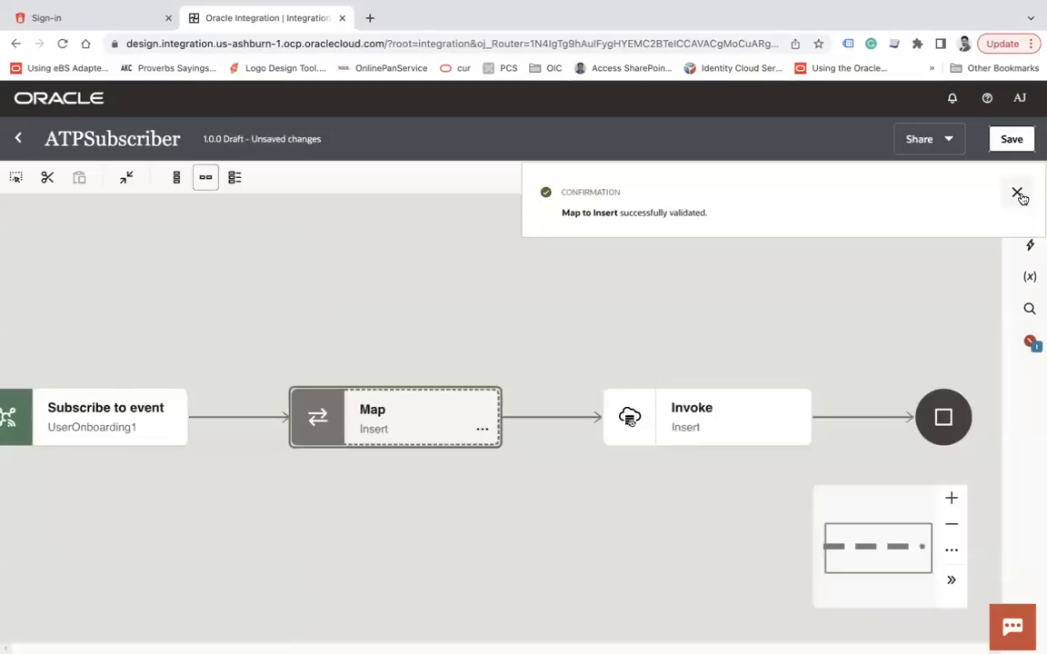
pyautogui.click(1018, 194)
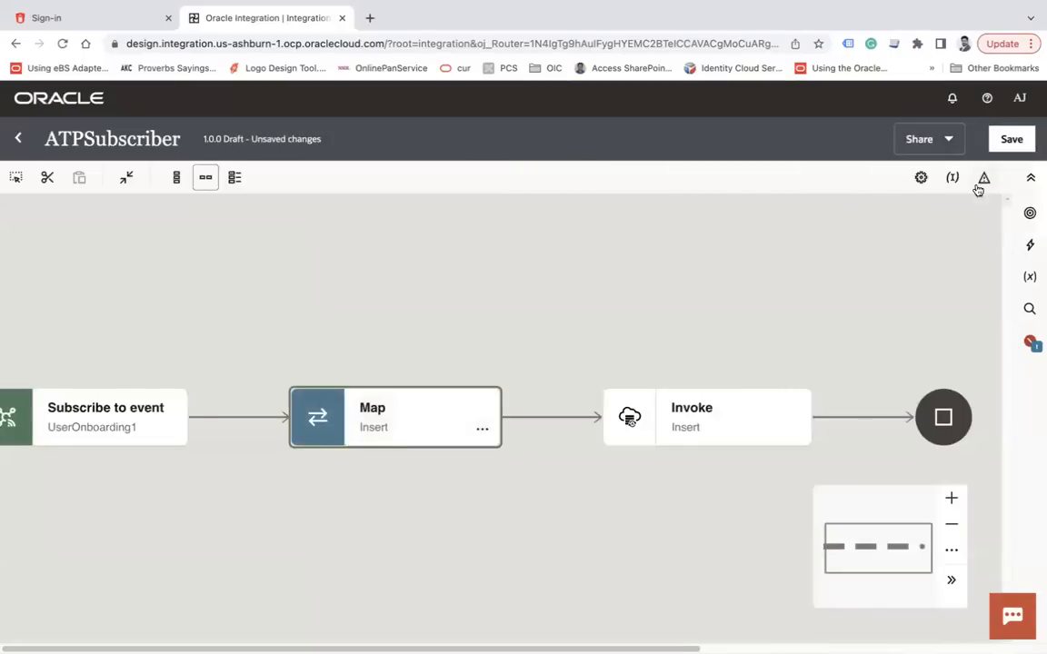
pyautogui.click(953, 178)
# Make FirstName ATPSubscriber's primary business identifier and save the integration on exit
pyautogui.click(397, 315)
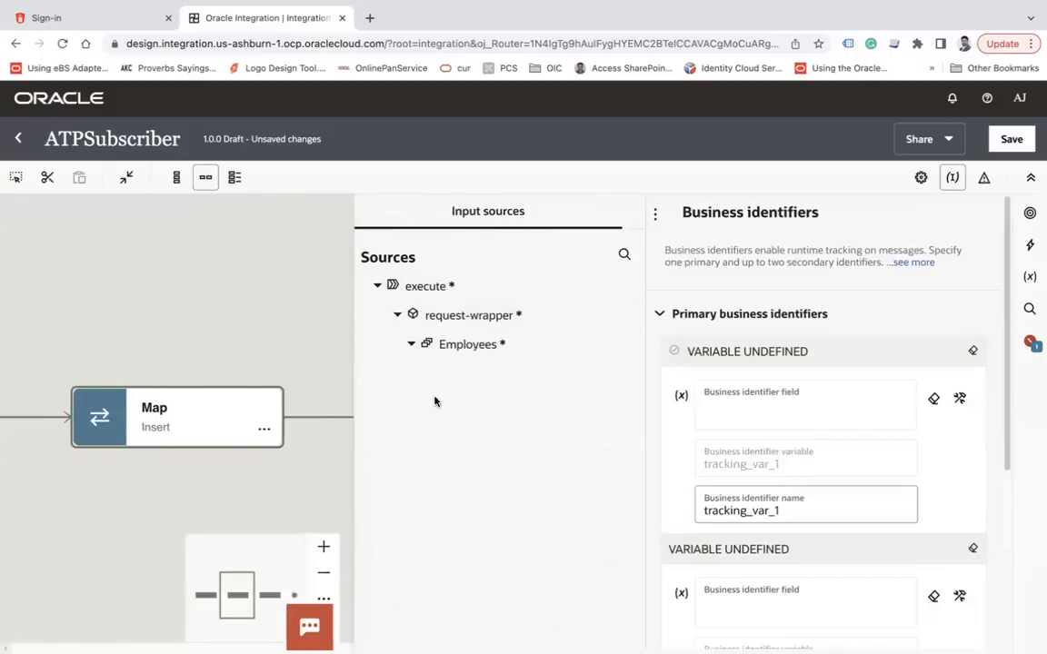
pyautogui.moveTo(488, 372); pyautogui.dragTo(783, 421)
pyautogui.click(197, 256)
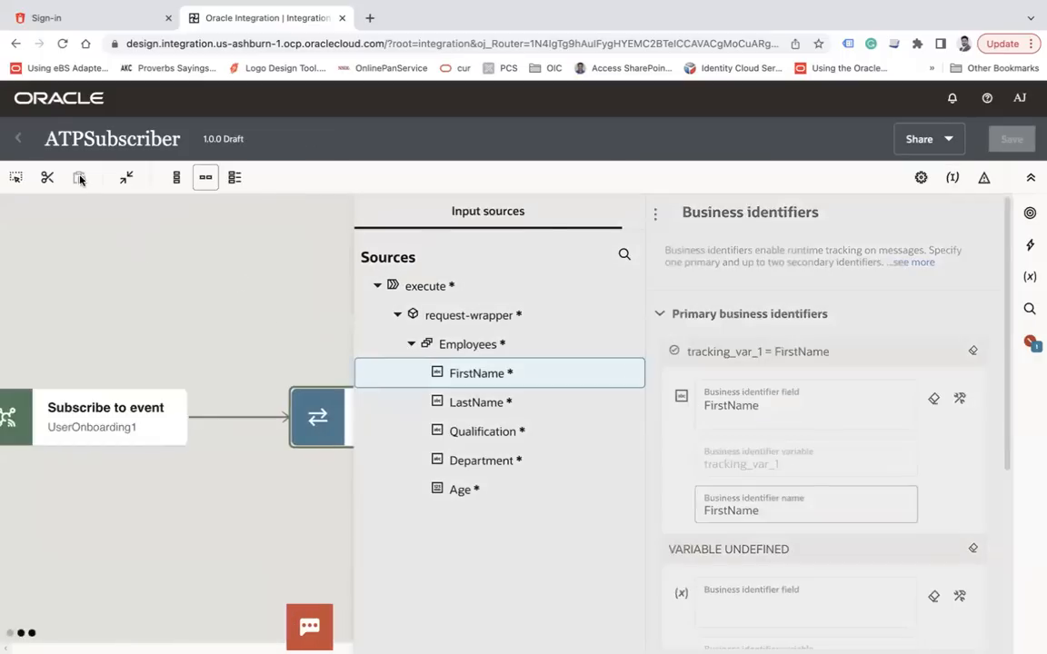
pyautogui.click(18, 139)
pyautogui.click(710, 433)
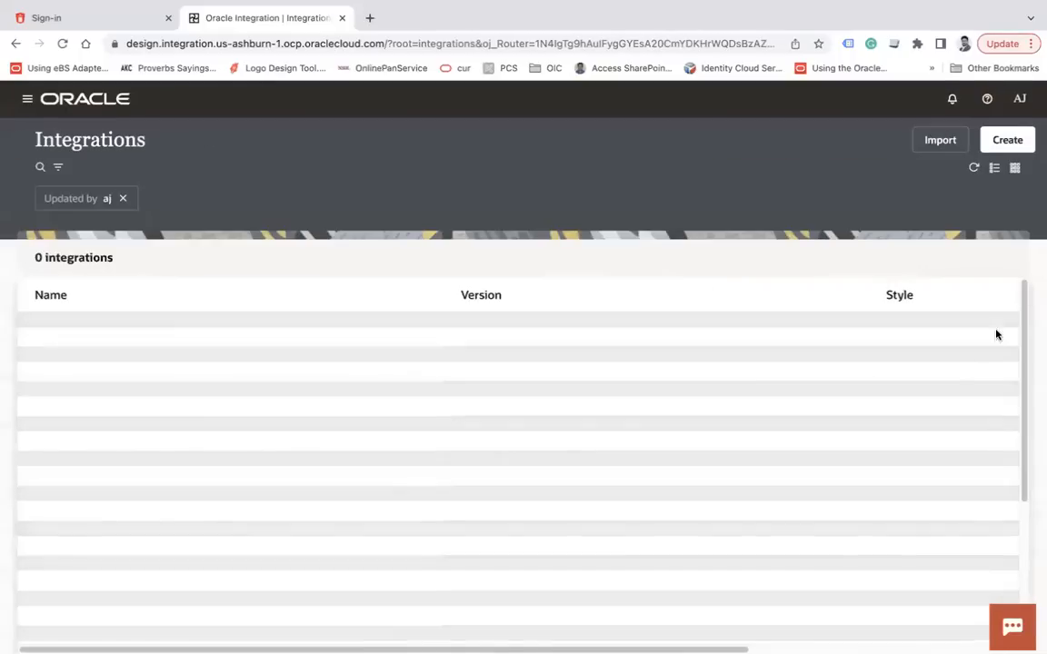
# Create a new event-triggered integration named FTP Subscriber
pyautogui.click(1009, 142)
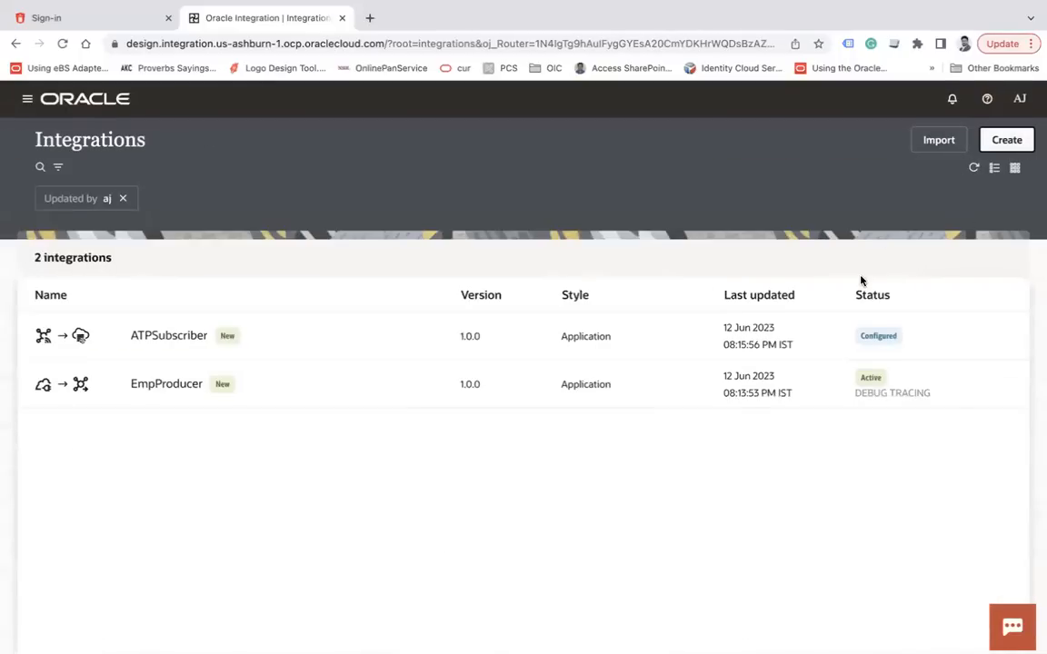
pyautogui.click(829, 444)
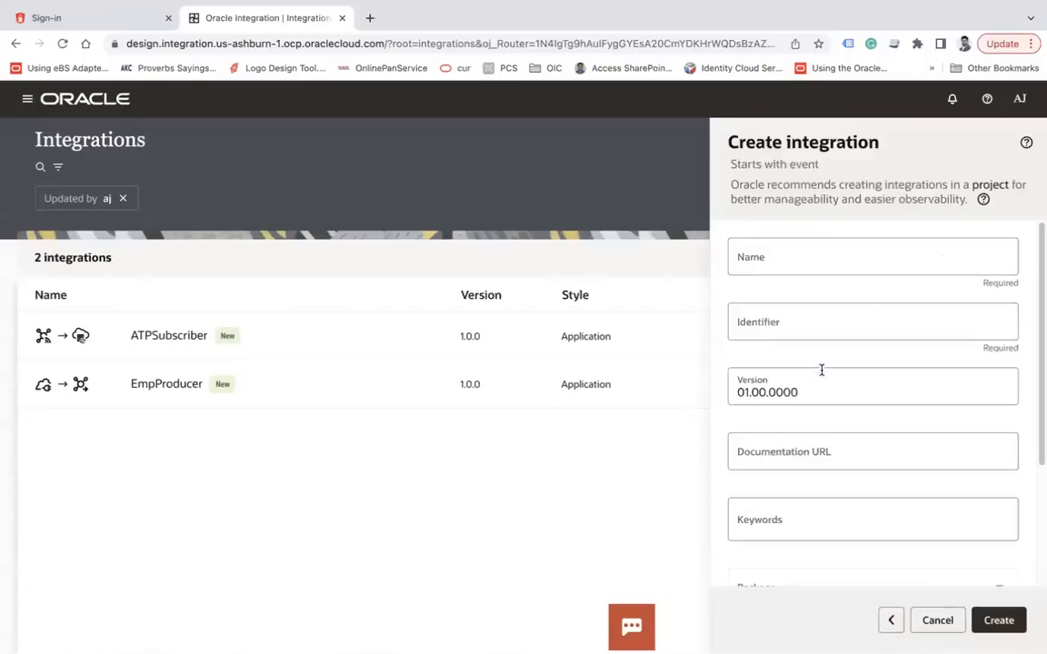
pyautogui.click(815, 266)
pyautogui.write('FTP Subscriber')
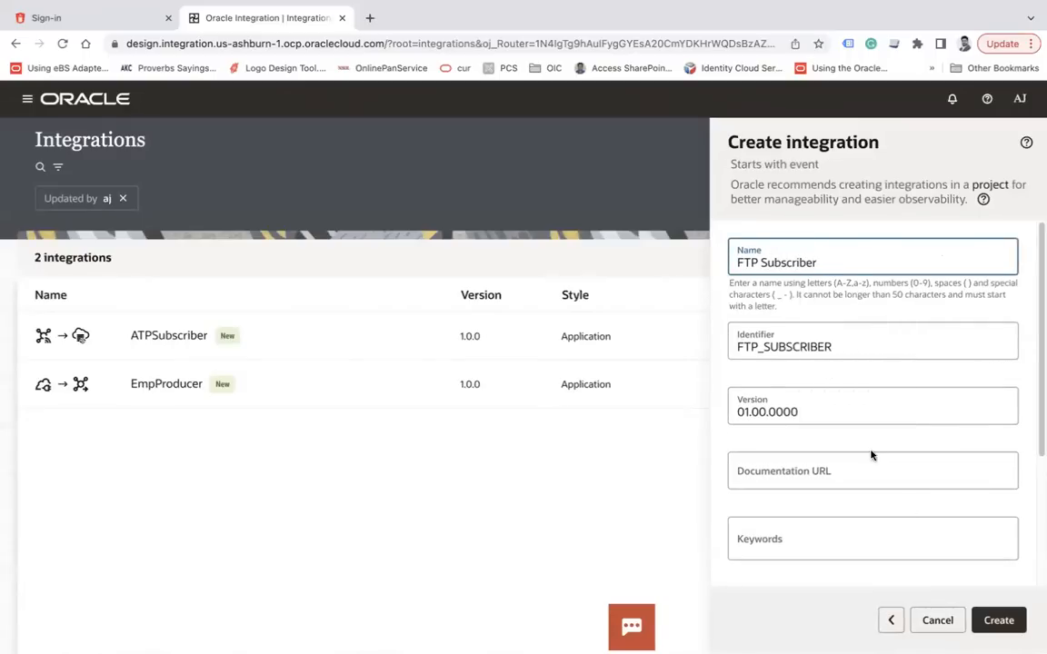
pyautogui.click(999, 625)
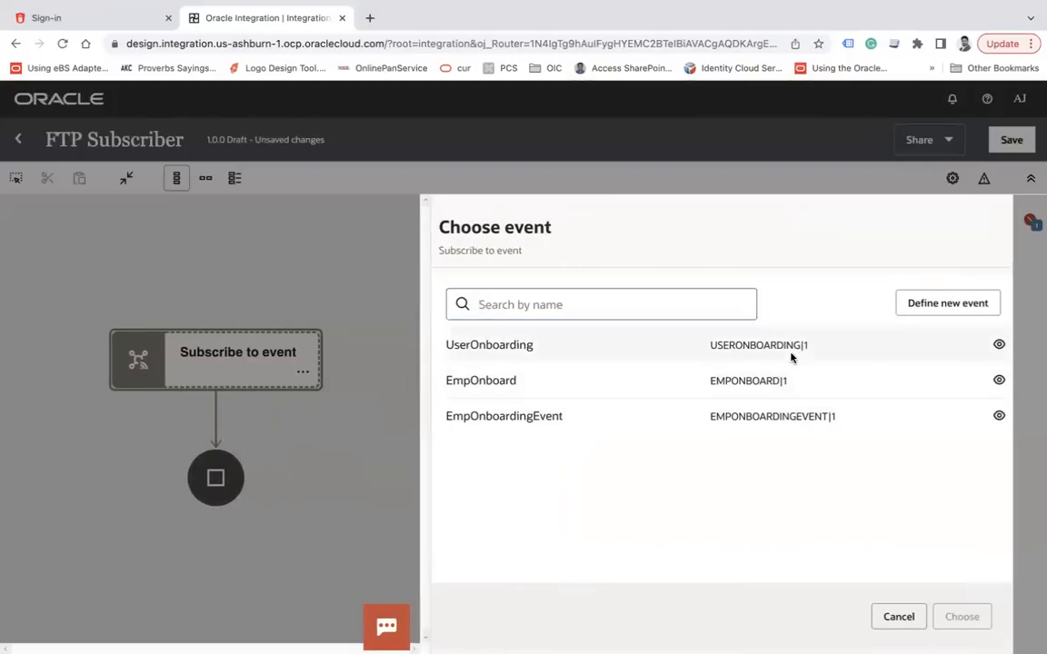
# Subscribe the trigger to the UserOnboarding event and add an FTP connection step after it
pyautogui.click(790, 350)
pyautogui.click(959, 622)
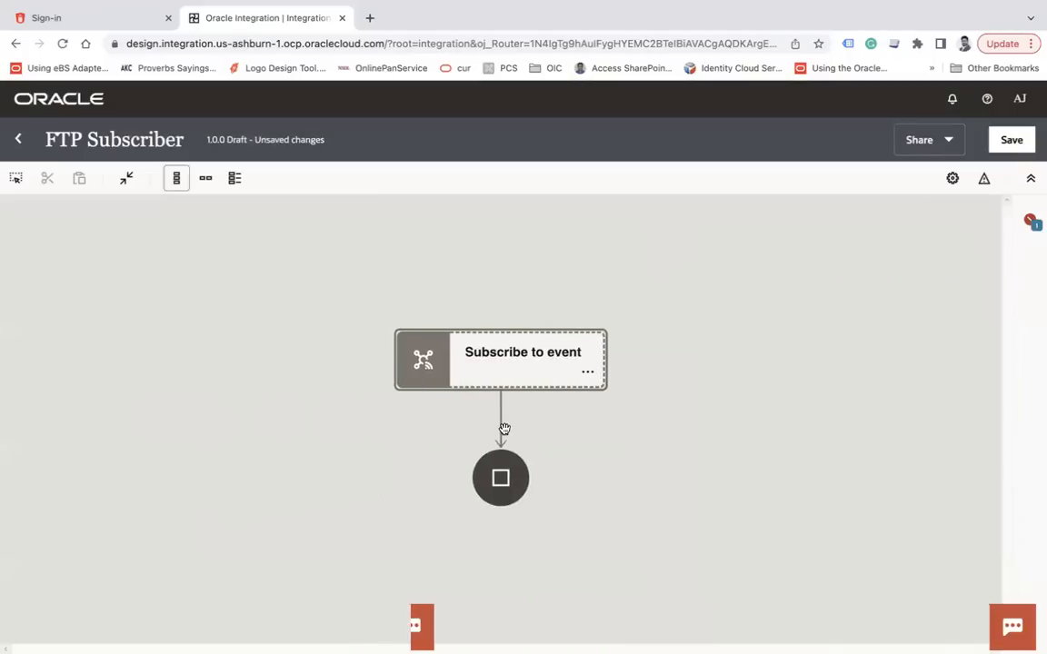
pyautogui.moveTo(502, 428)
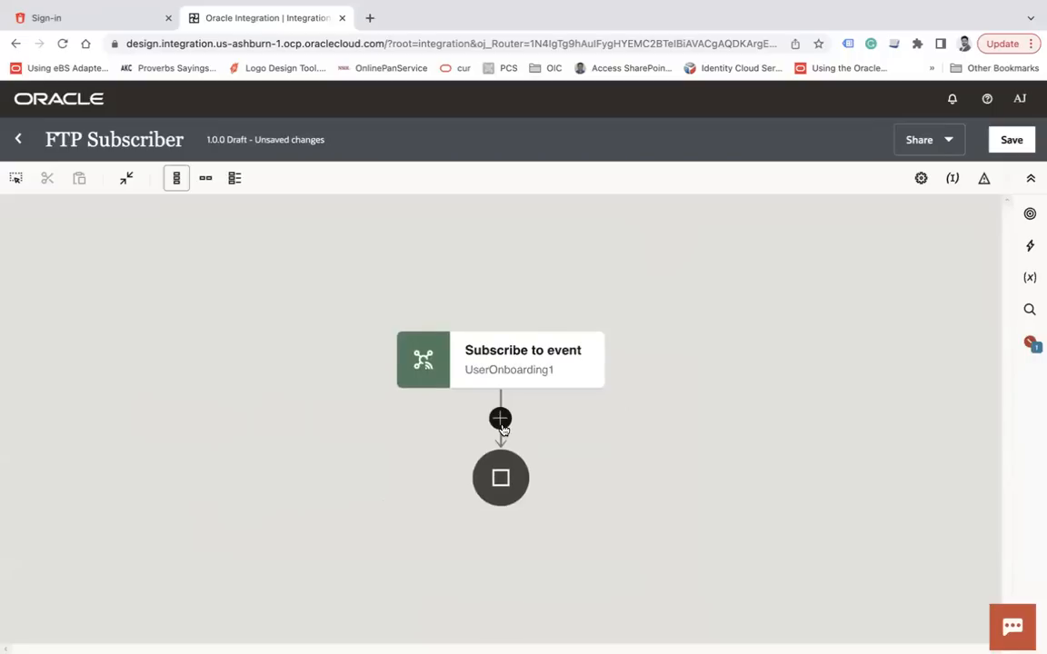
pyautogui.click(500, 419)
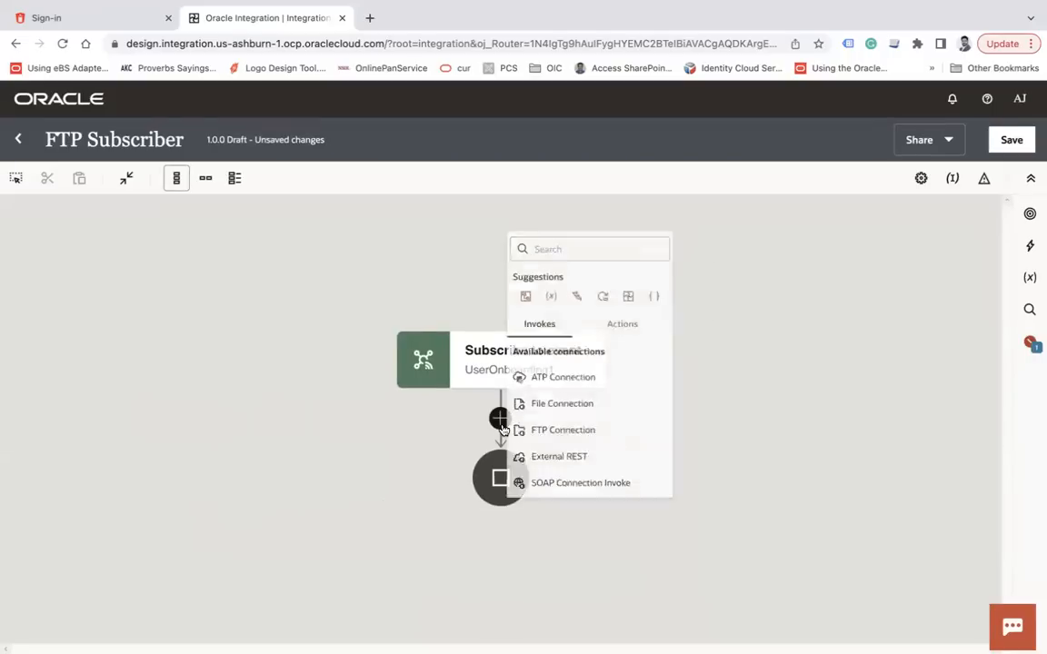
pyautogui.write('ftp')
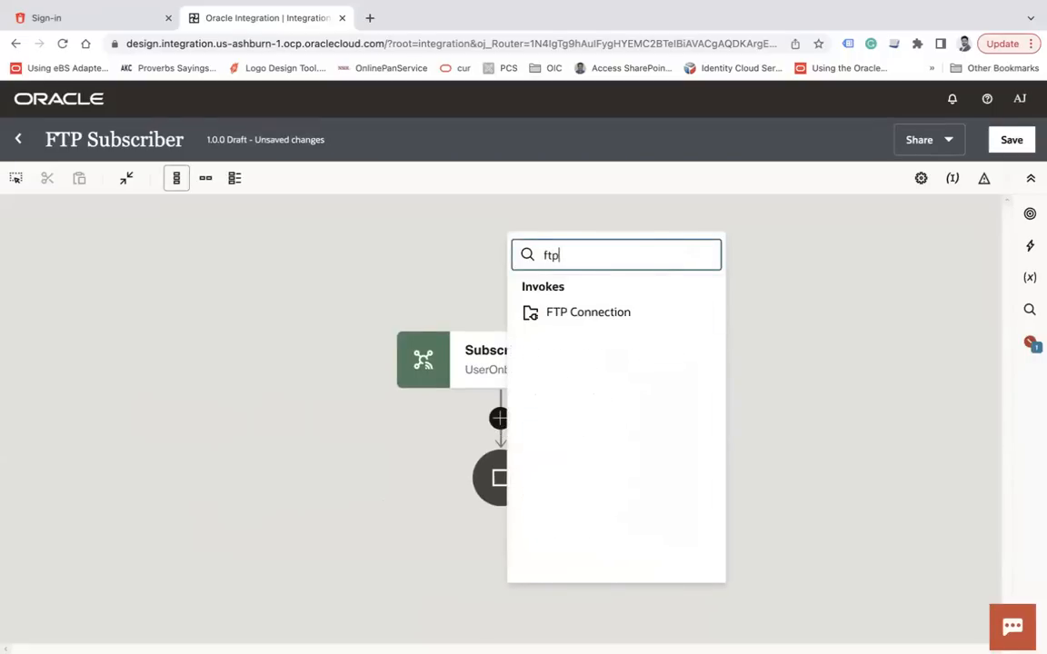
pyautogui.click(591, 313)
# Name the FTP endpoint WriteFile and choose the Write File operation
pyautogui.click(637, 405)
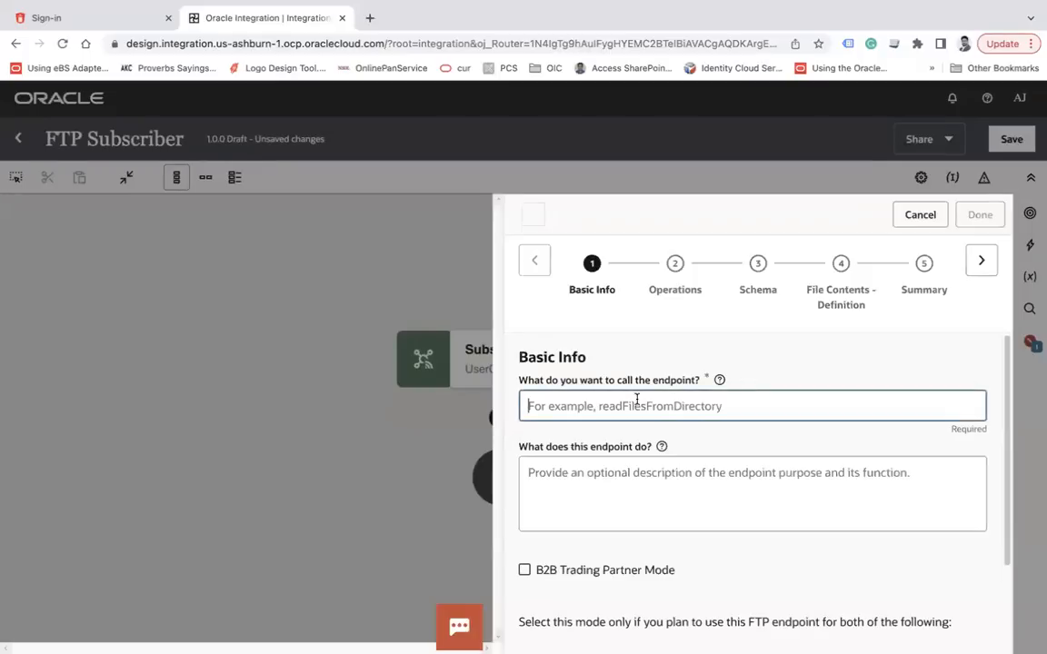
pyautogui.write('WriteFile')
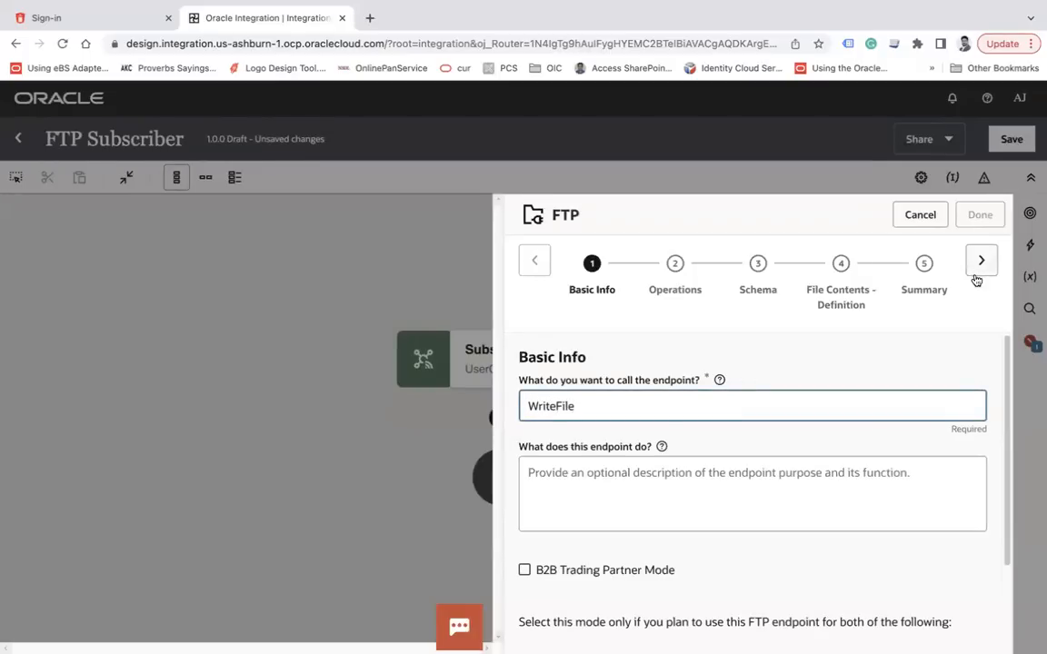
pyautogui.click(980, 264)
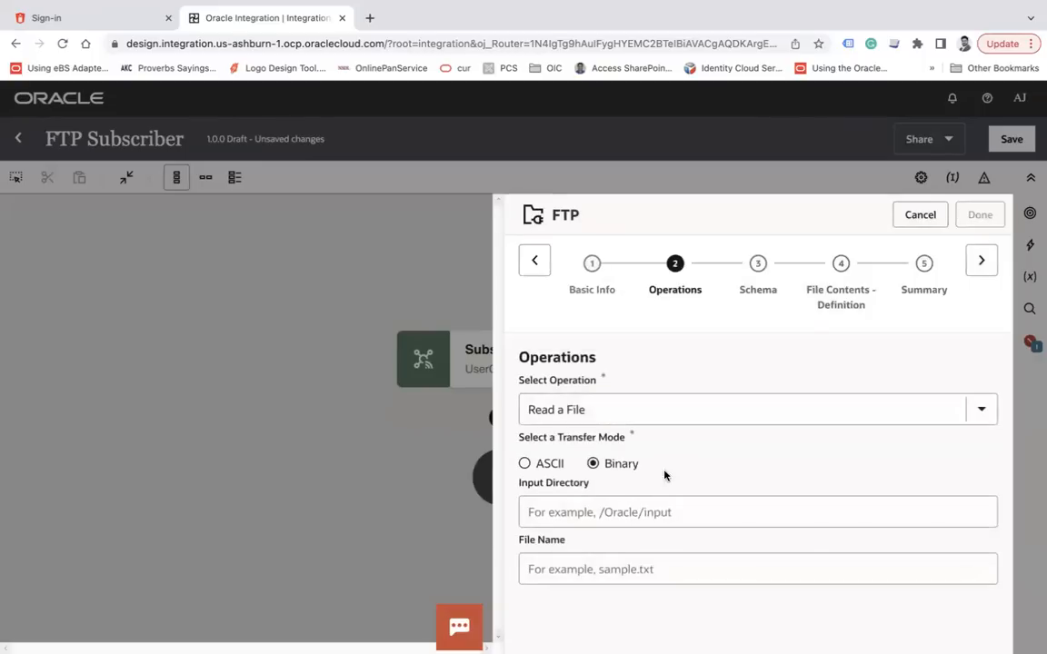
pyautogui.click(606, 409)
pyautogui.click(582, 487)
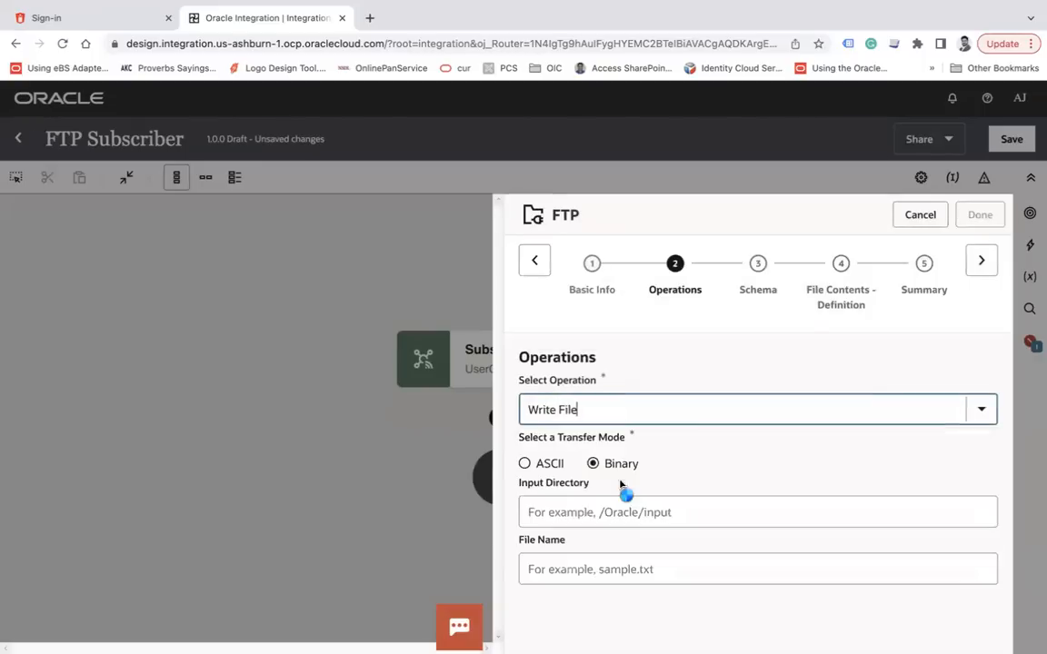
# Use ASCII transfer mode, paste the output directory, set file name pattern Emp.csv, and continue
pyautogui.click(524, 465)
pyautogui.click(584, 513)
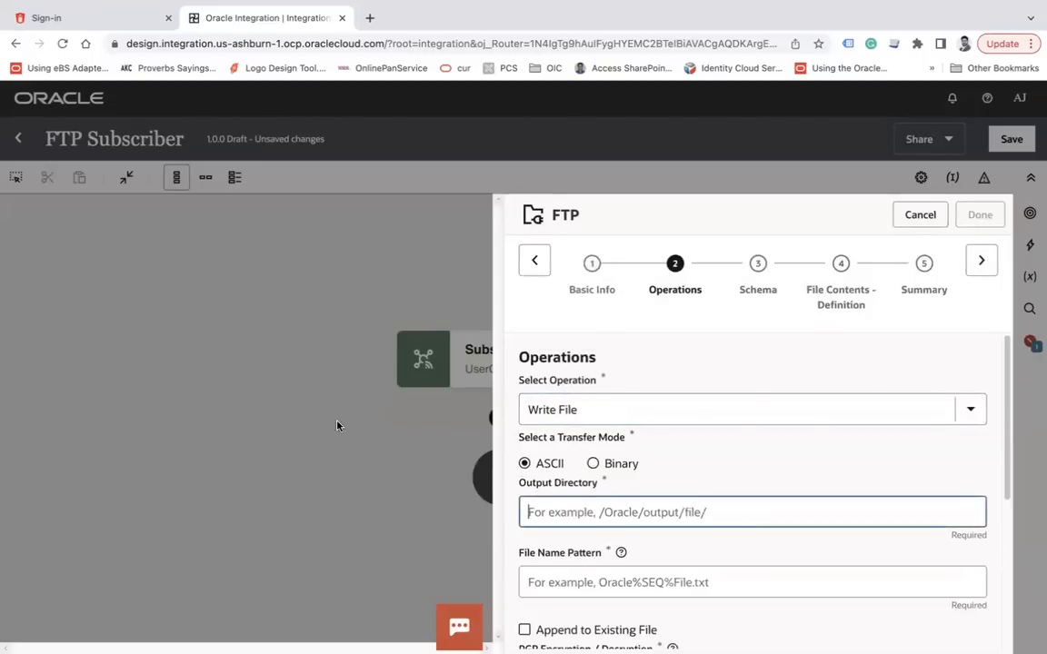
pyautogui.press('super+Tab')
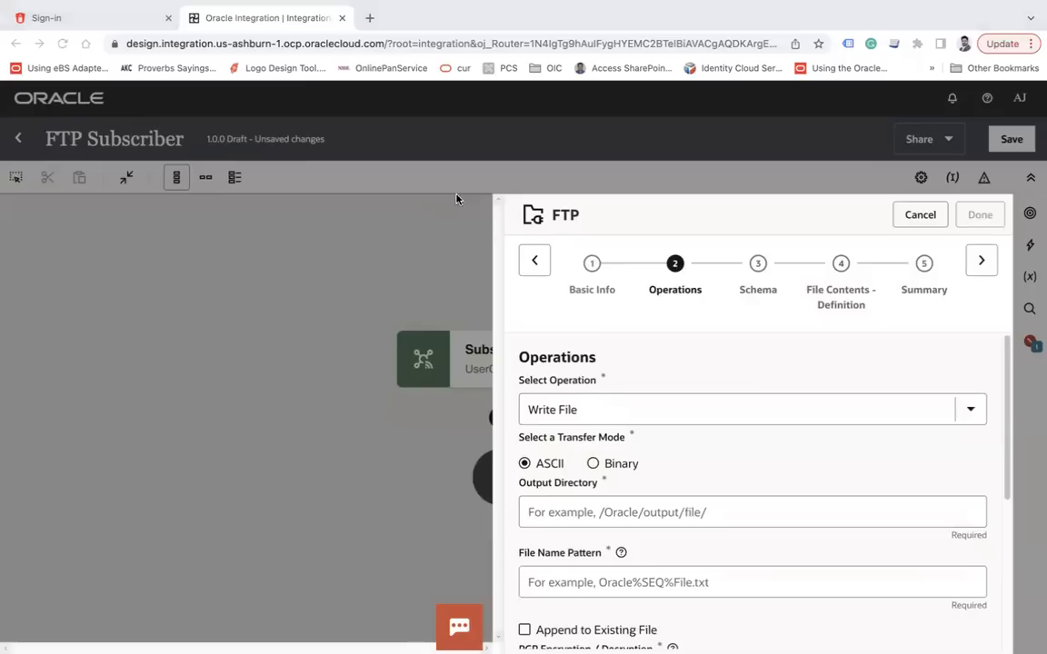
pyautogui.press('super+Tab')
pyautogui.click(636, 582)
pyautogui.write('Emp.csv')
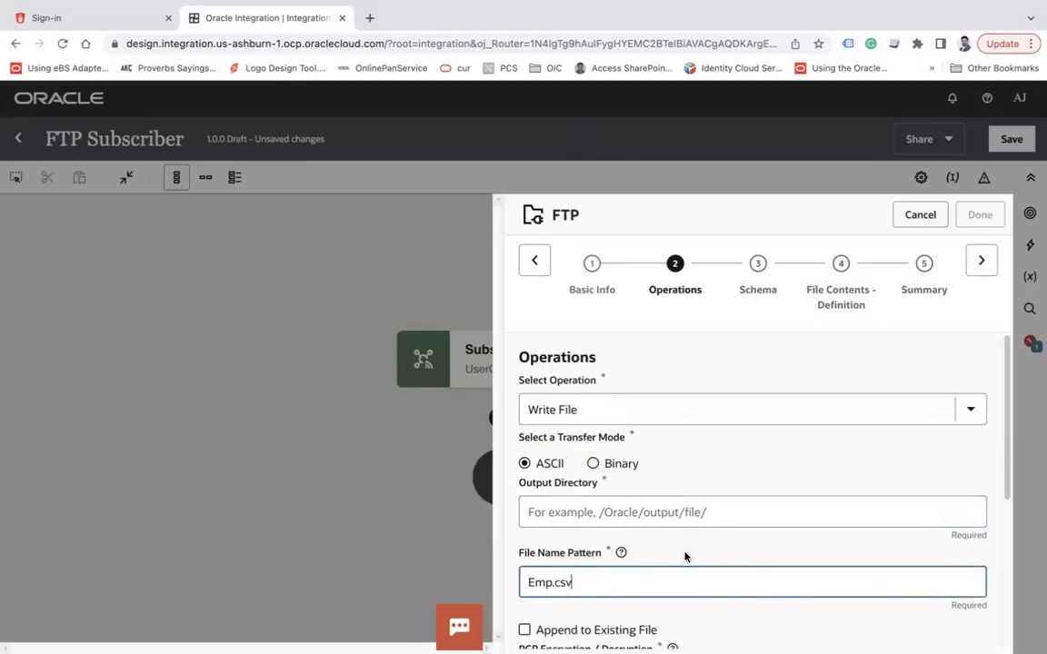
pyautogui.click(743, 510)
pyautogui.hotkey('ctrl', 'v')
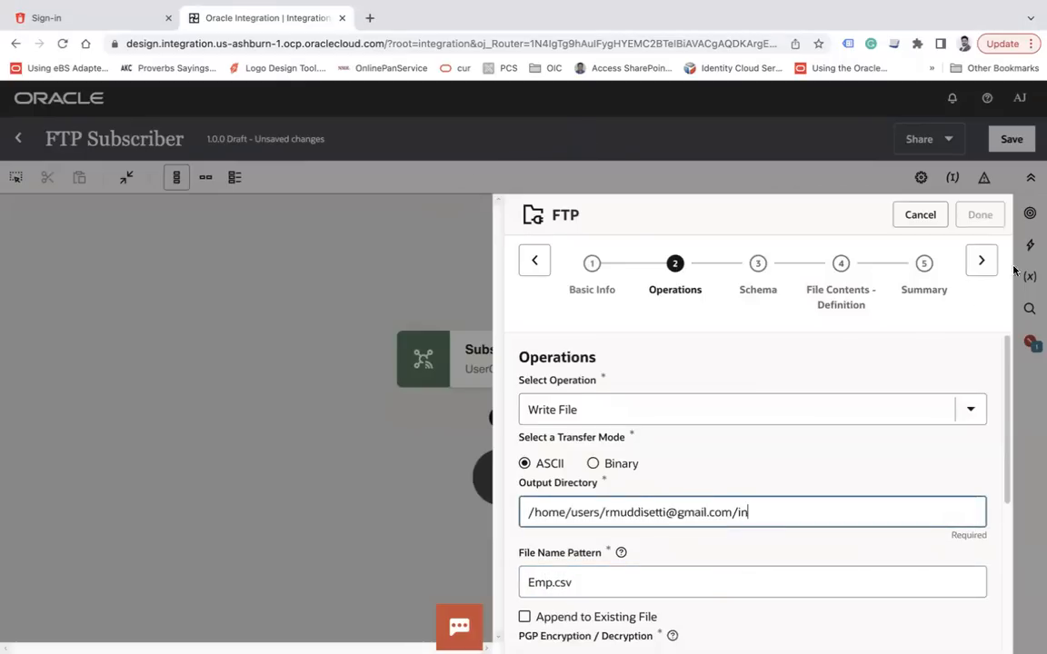
pyautogui.click(981, 262)
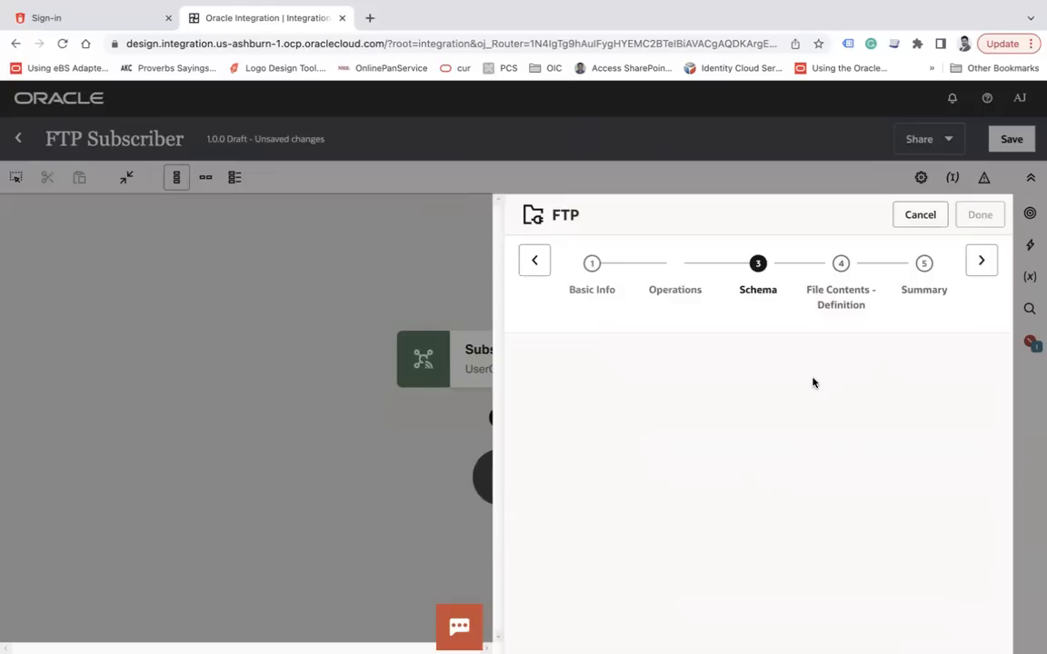
pyautogui.click(982, 271)
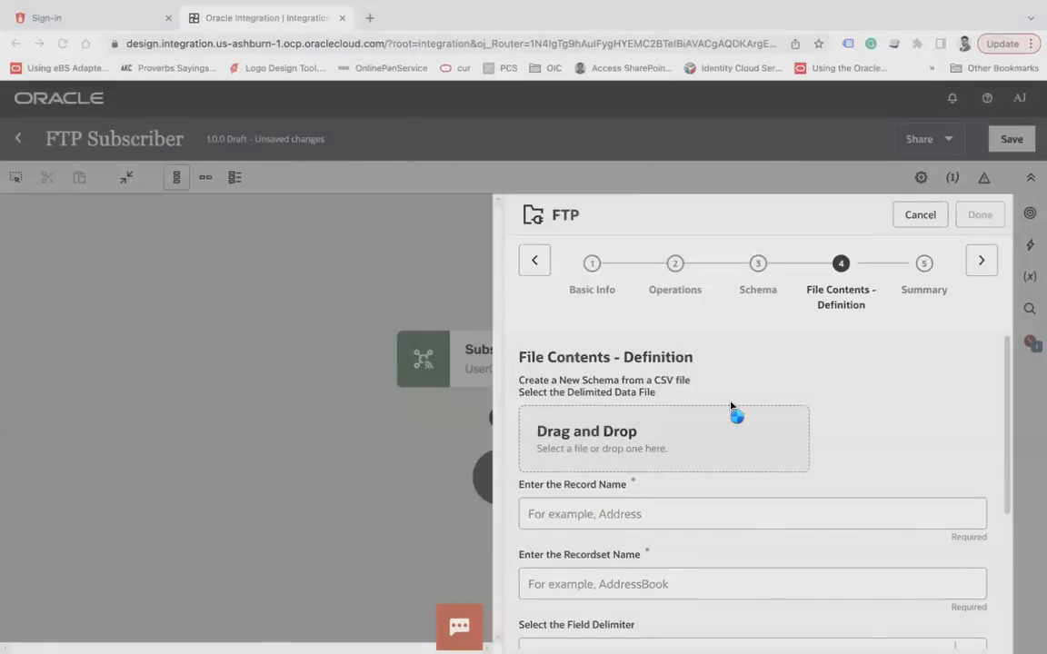
# Load PollFiles_1.csv as the sample CSV defining the file's columns
pyautogui.scroll(-5, 806, 421)
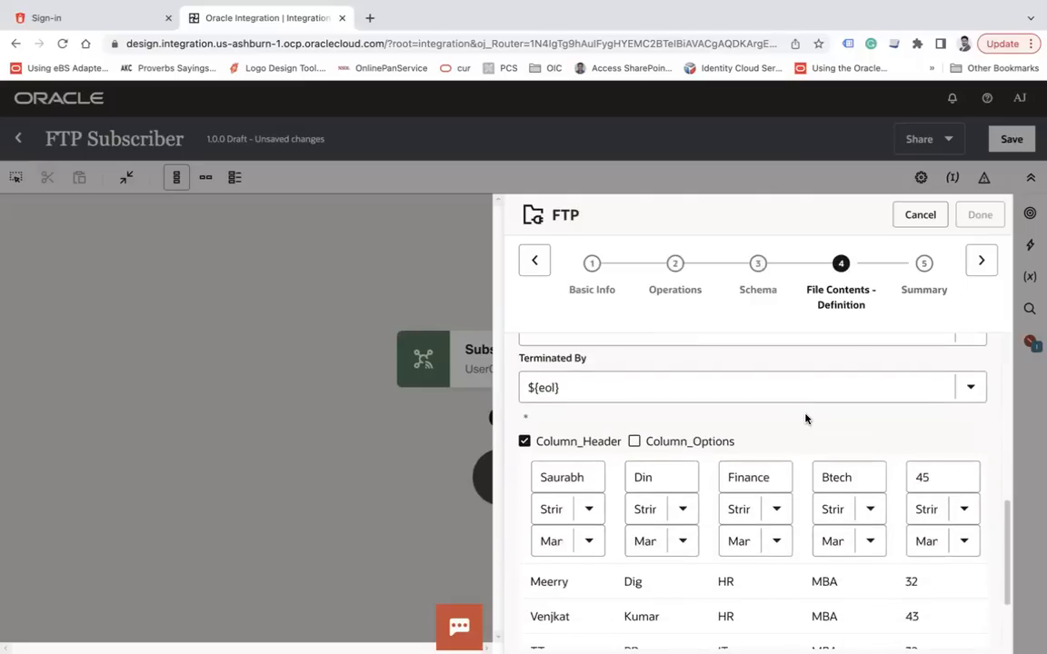
pyautogui.scroll(6, 806, 419)
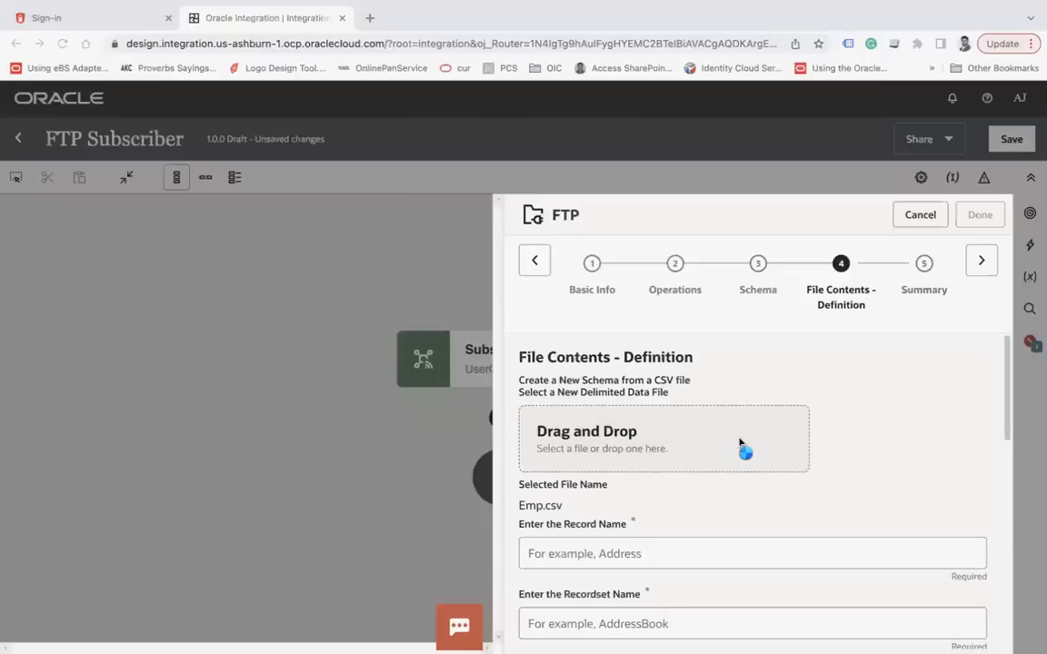
pyautogui.moveTo(743, 449); pyautogui.dragTo(766, 464)
pyautogui.scroll(-5, 766, 463)
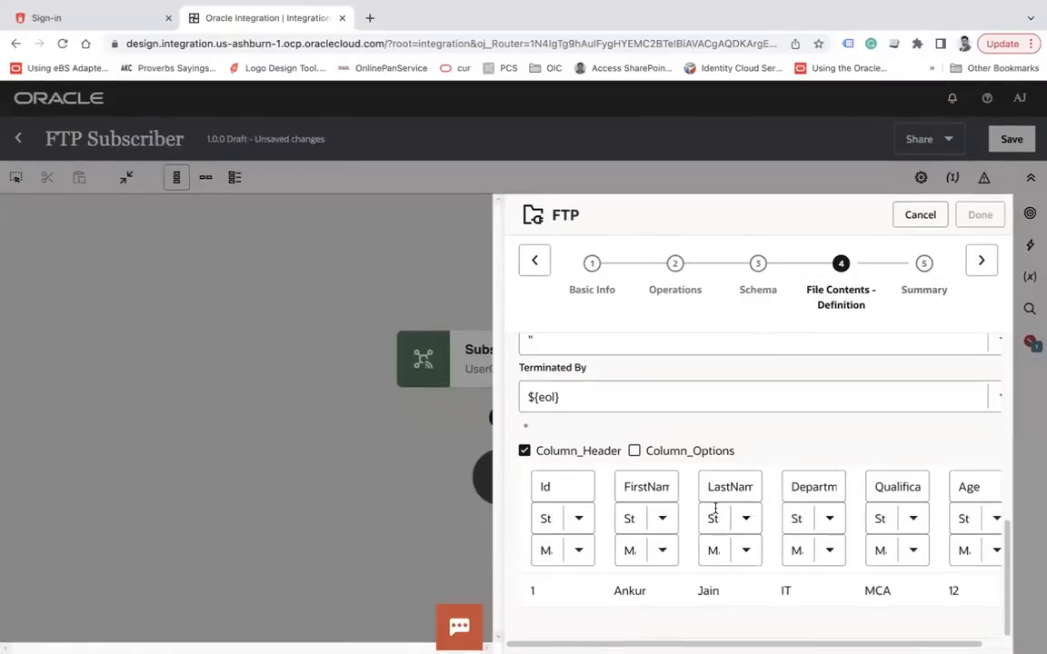
pyautogui.click(536, 263)
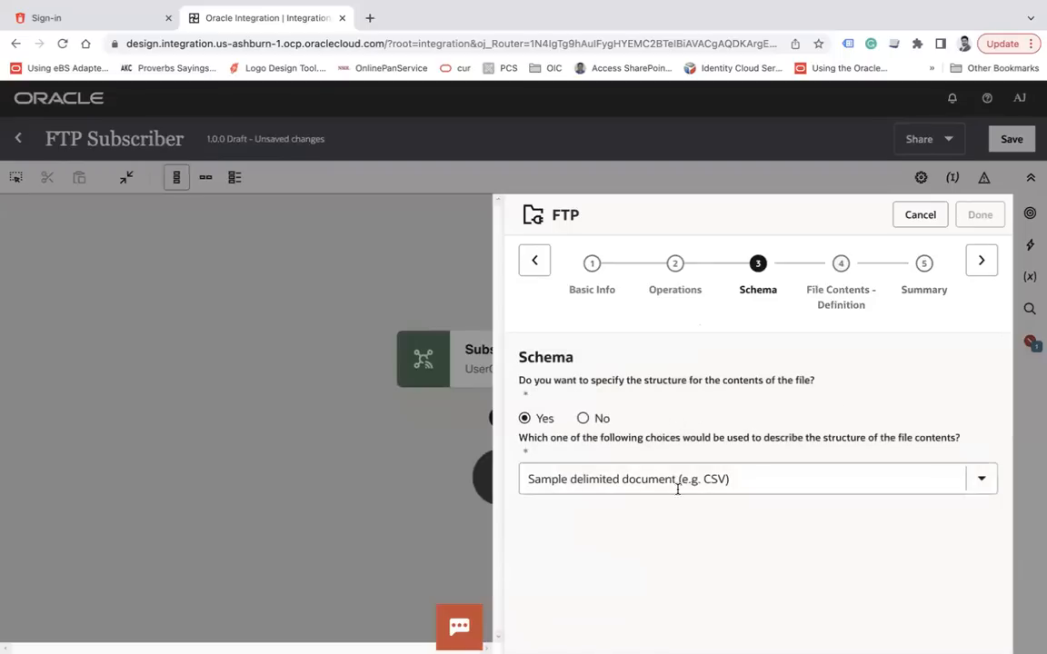
pyautogui.click(981, 273)
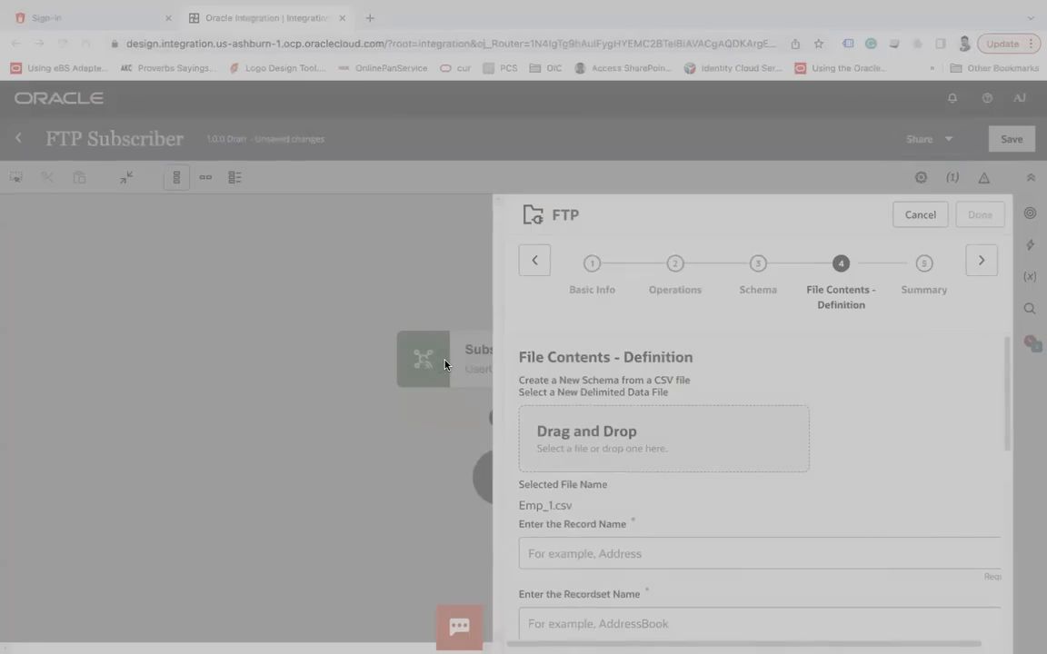
pyautogui.doubleClick(401, 340)
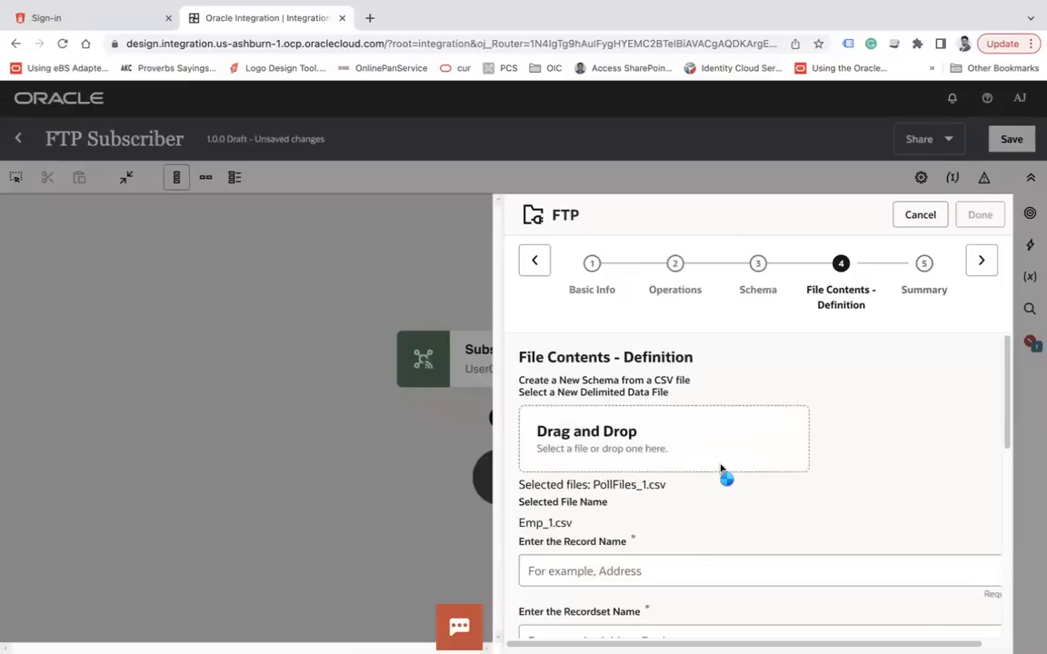
pyautogui.scroll(-3, 738, 471)
pyautogui.scroll(-6, 738, 471)
pyautogui.scroll(4, 736, 470)
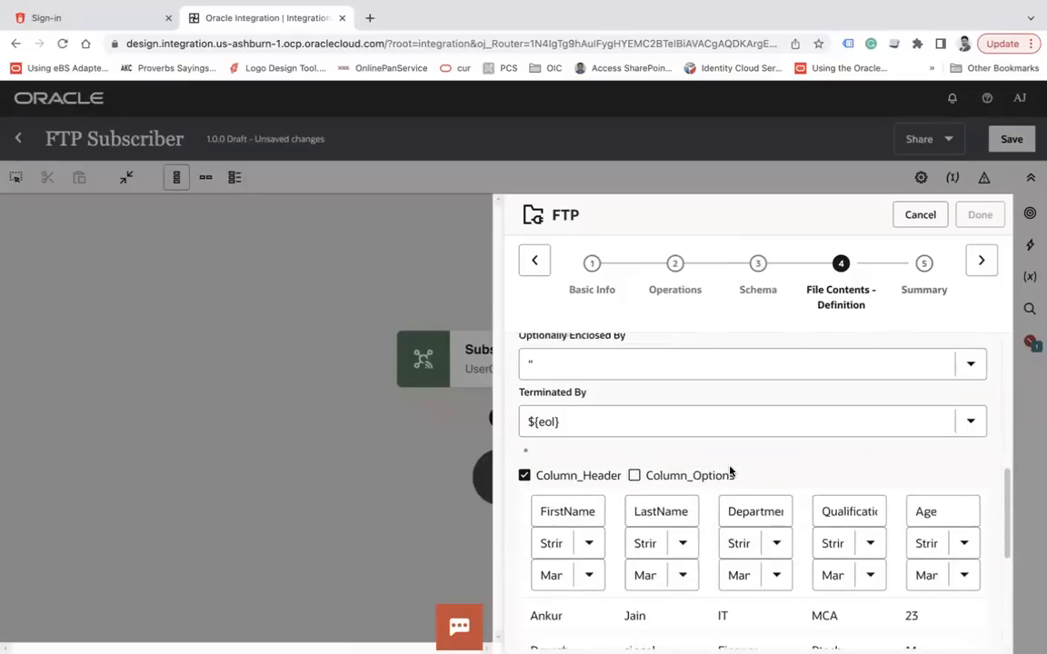
pyautogui.scroll(5, 658, 476)
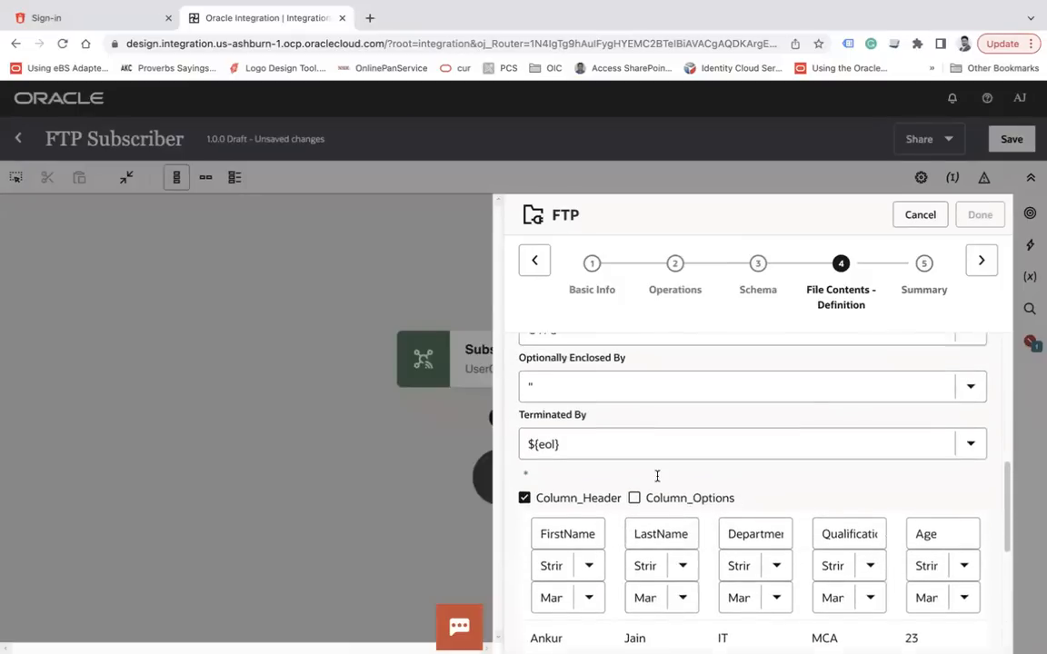
# Set the record name to Emp, enter a recordset name, and advance the wizard
pyautogui.click(594, 398)
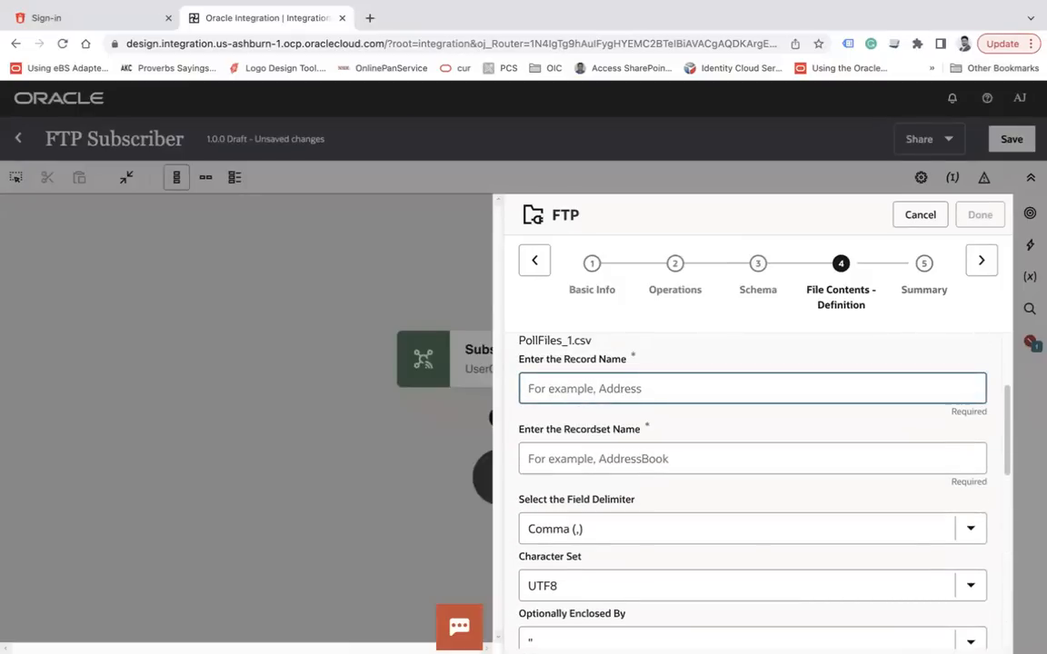
pyautogui.write('Emp')
pyautogui.press('Tab')
pyautogui.write('Em')
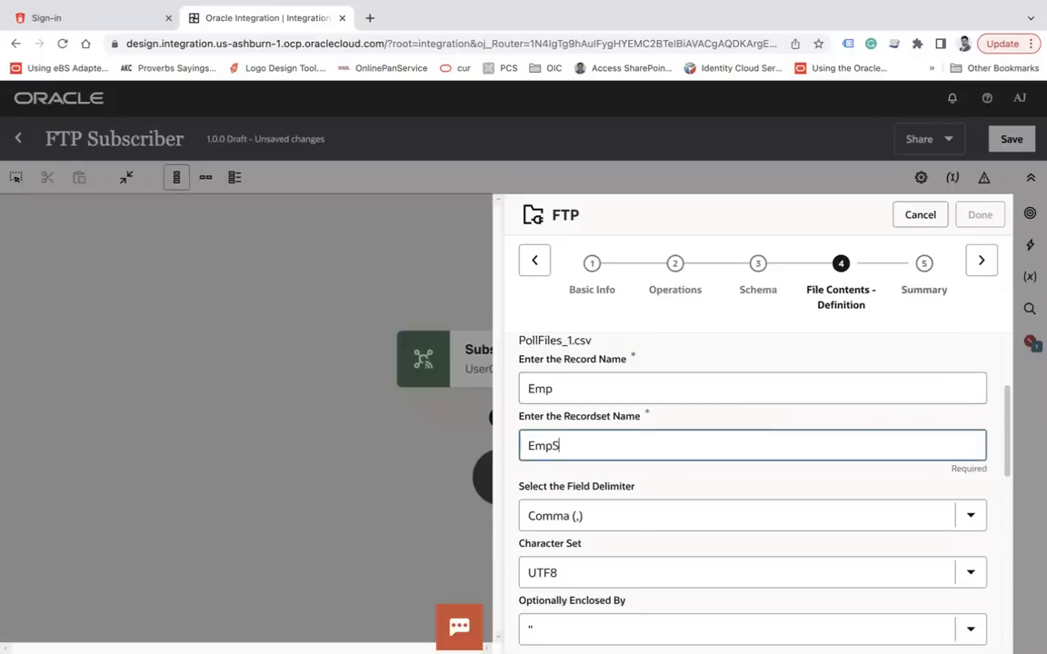
pyautogui.click(981, 273)
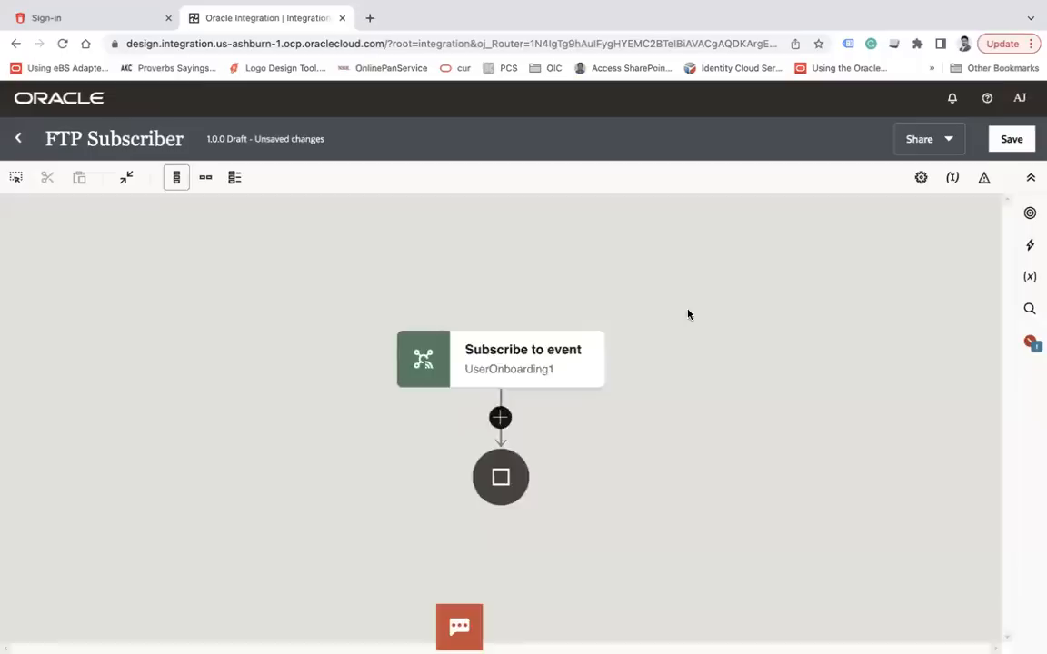
# Arrange the flow left to right and open the WriteFile mapper with Request Wrapper and Emp expanded
pyautogui.click(206, 181)
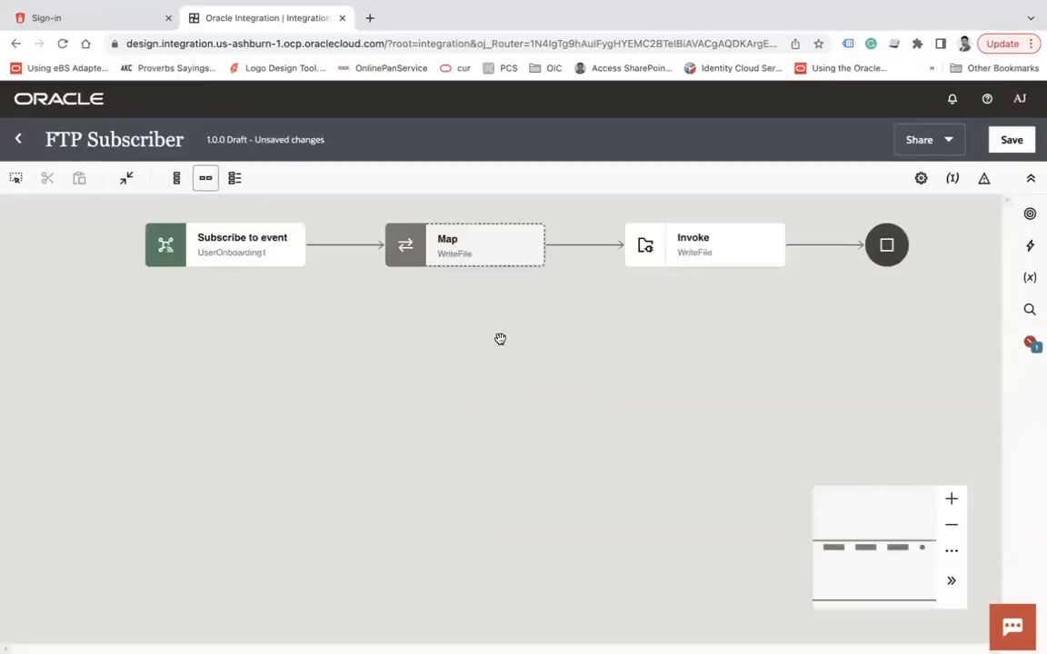
pyautogui.click(518, 391)
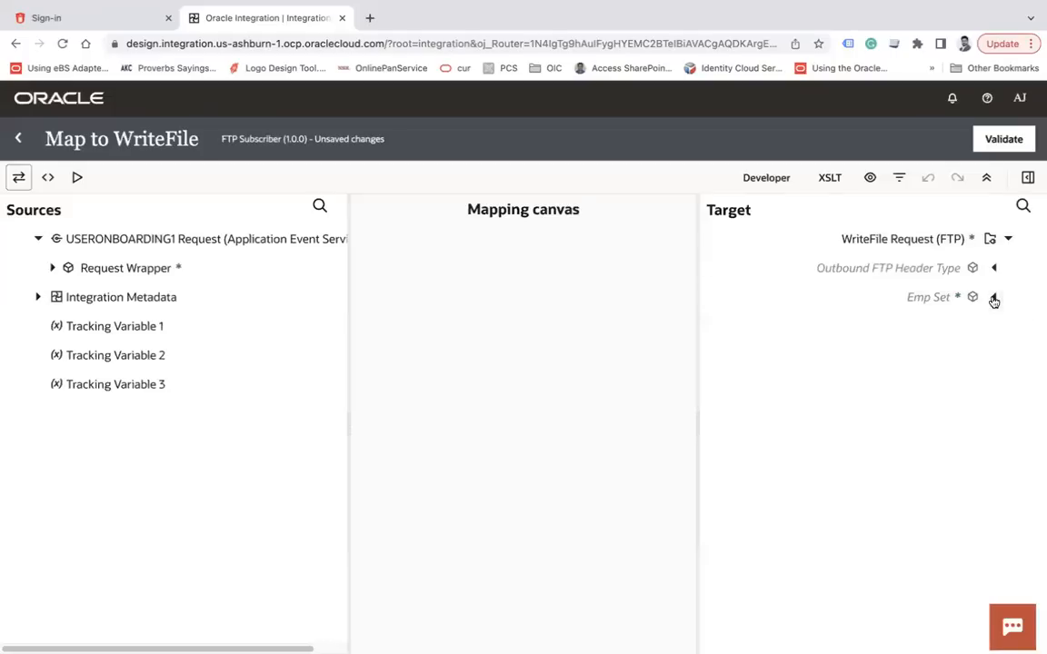
pyautogui.click(993, 298)
pyautogui.click(54, 268)
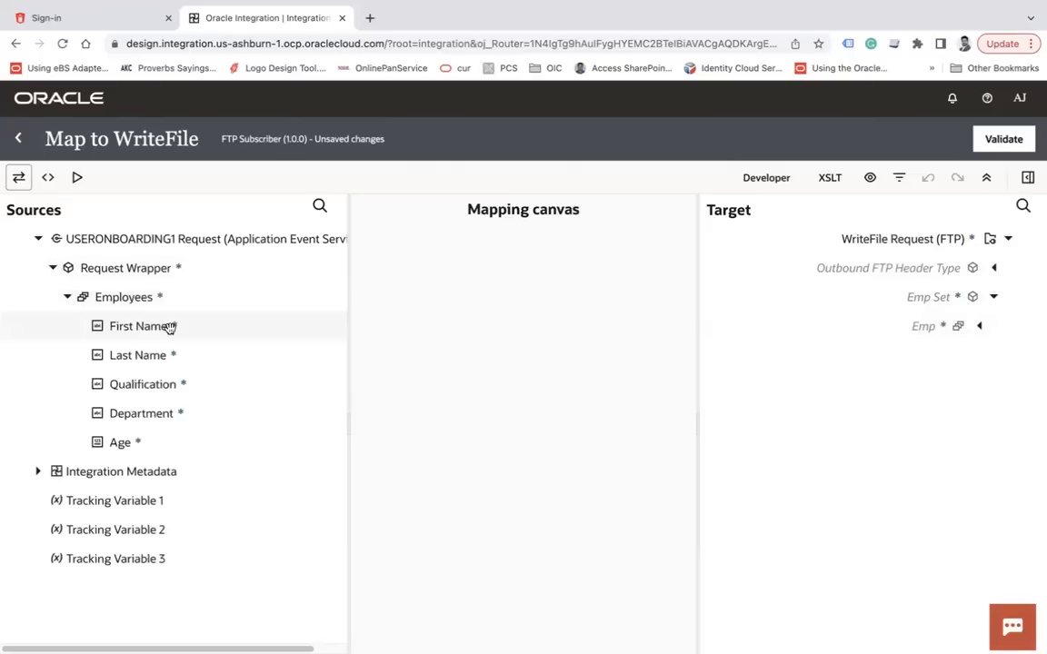
pyautogui.click(979, 326)
# Map First Name, Last Name, Qualification, Age and Department onto Emp, then validate
pyautogui.moveTo(118, 329); pyautogui.dragTo(888, 355)
pyautogui.moveTo(103, 354); pyautogui.dragTo(854, 384)
pyautogui.moveTo(210, 382); pyautogui.dragTo(835, 438)
pyautogui.moveTo(141, 414); pyautogui.dragTo(830, 423)
pyautogui.moveTo(130, 440); pyautogui.dragTo(870, 473)
pyautogui.moveTo(168, 410); pyautogui.dragTo(879, 420)
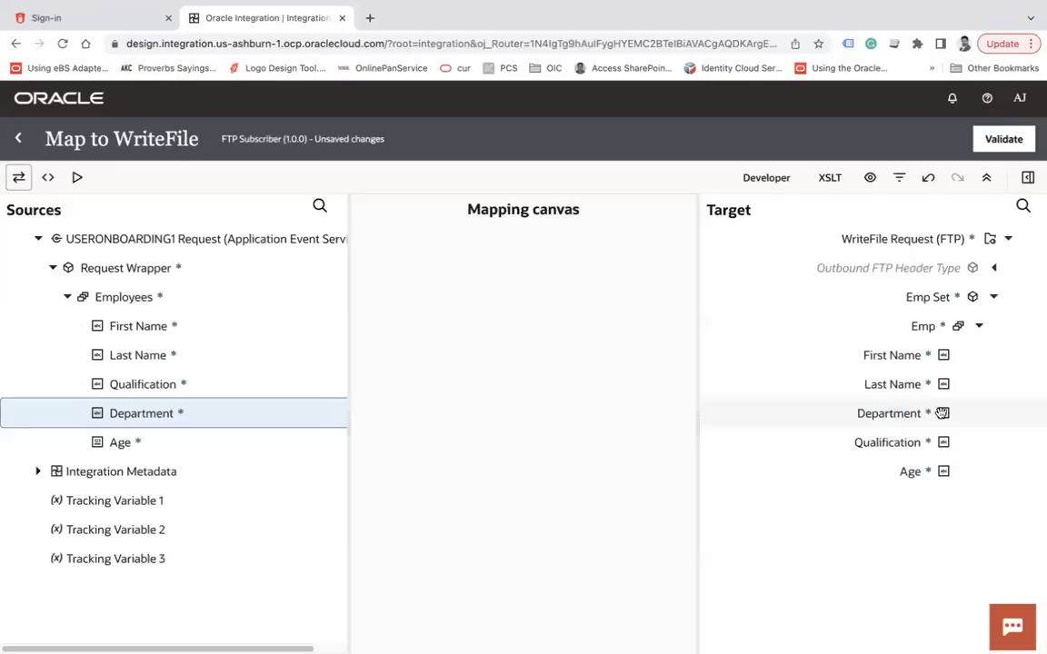
pyautogui.click(1004, 145)
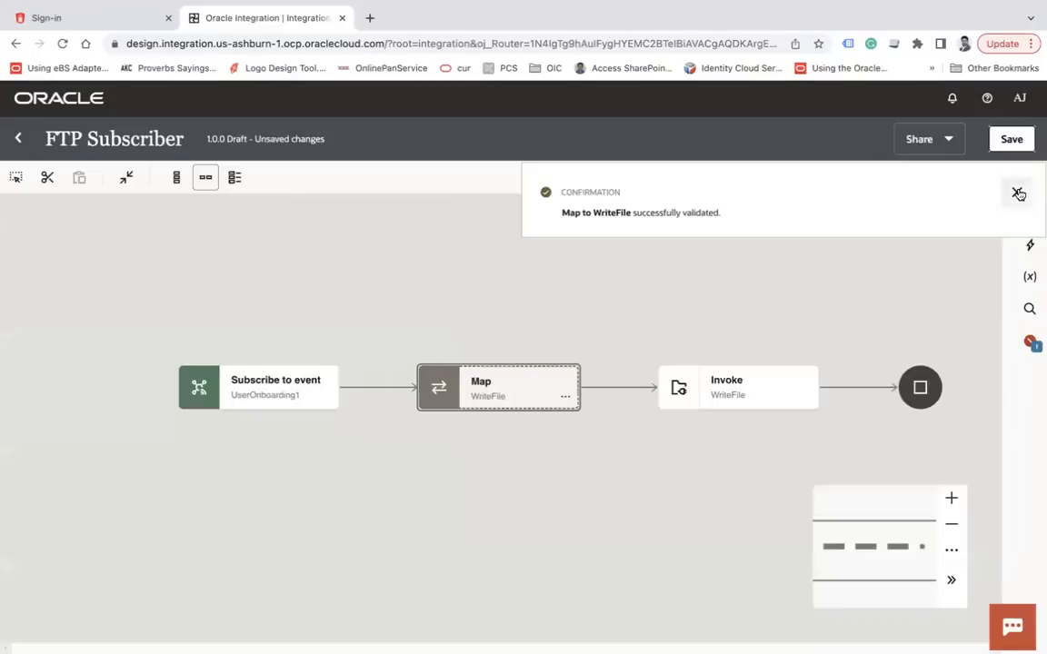
# Track FTP Subscriber by FirstName as primary business identifier, save, and exit to the list
pyautogui.click(1017, 192)
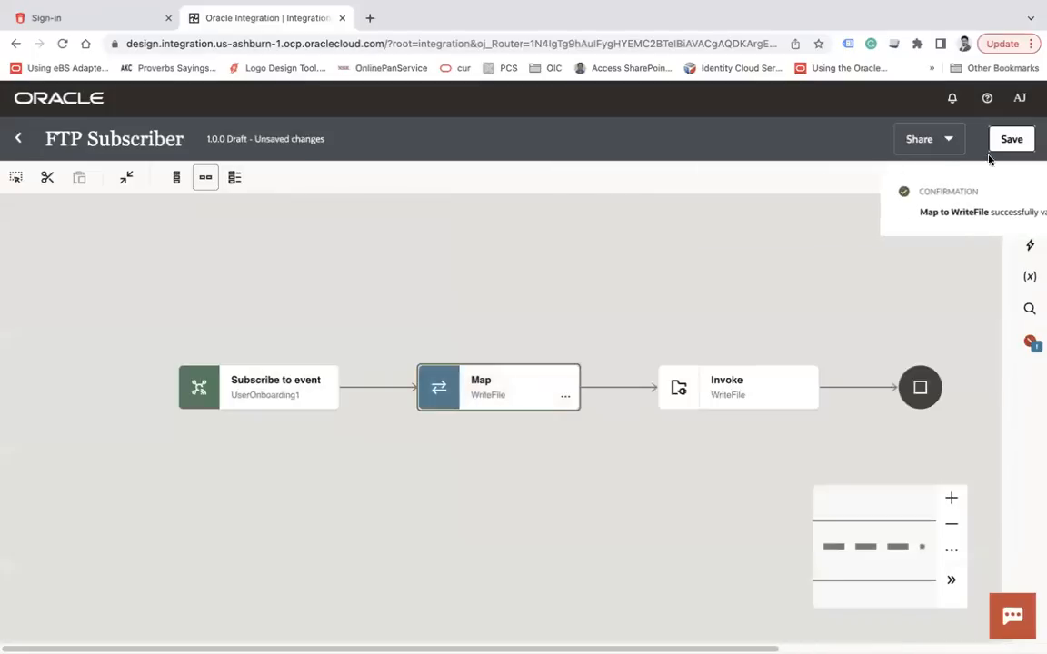
pyautogui.click(955, 177)
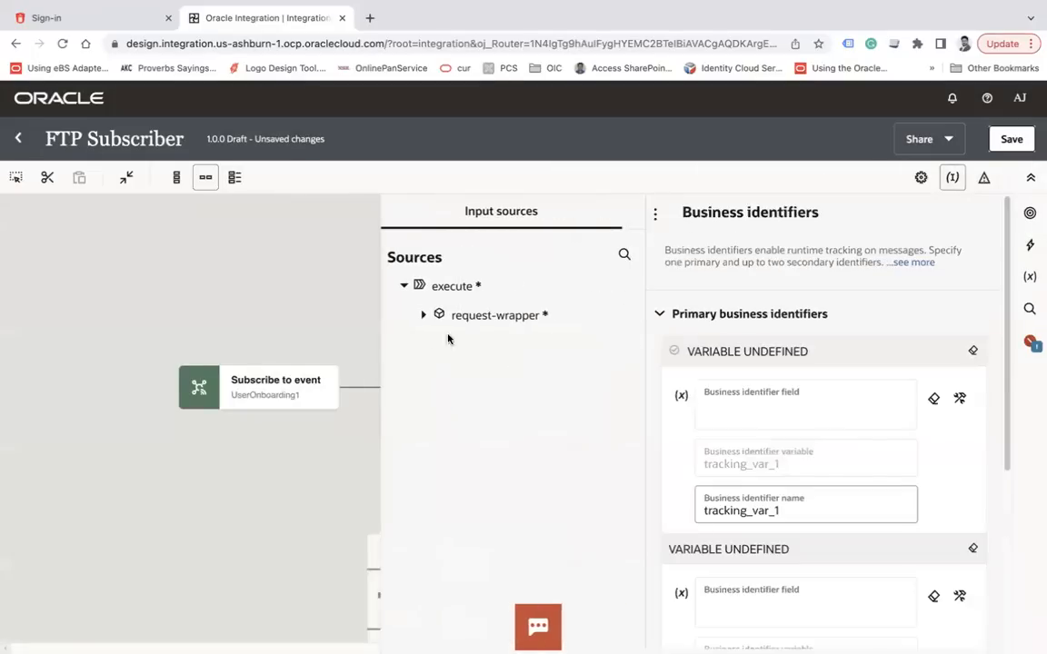
pyautogui.click(397, 315)
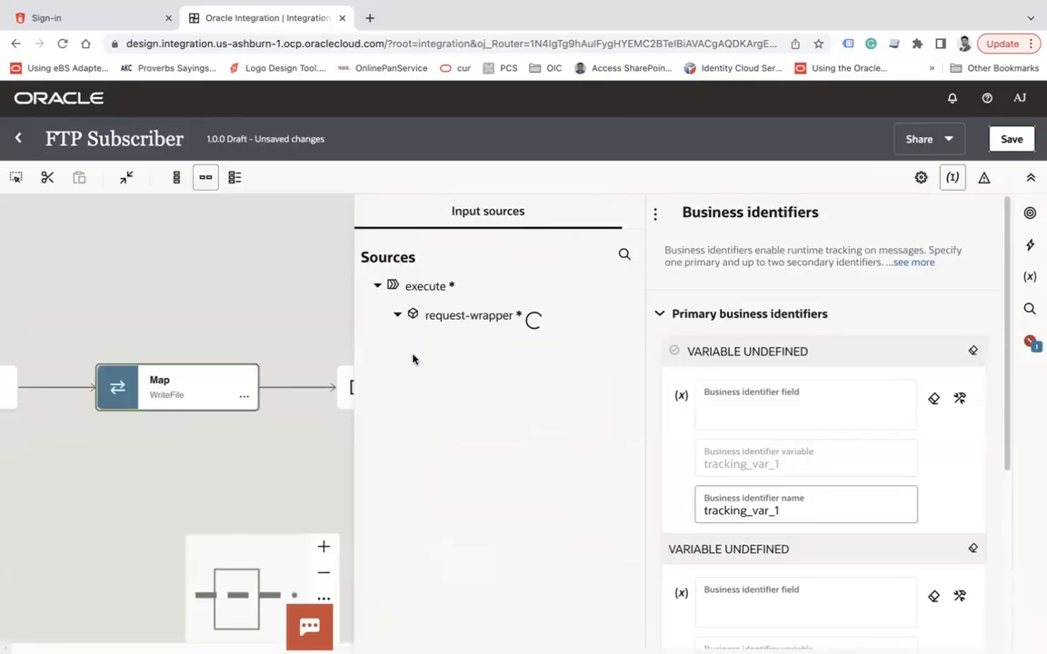
pyautogui.moveTo(482, 372); pyautogui.dragTo(727, 411)
pyautogui.click(233, 276)
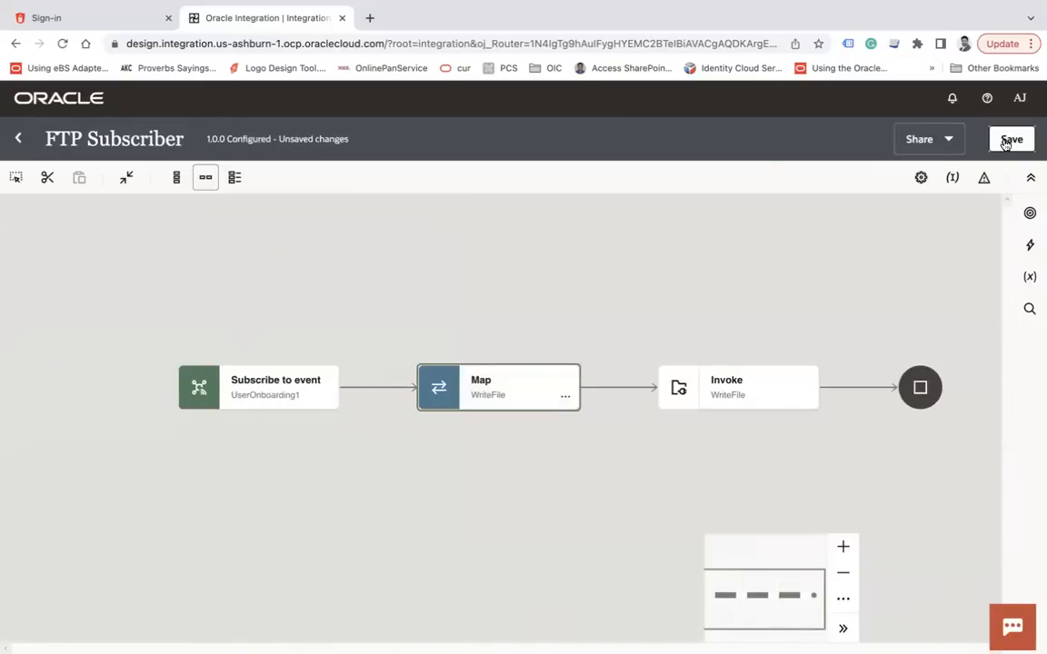
pyautogui.click(1010, 139)
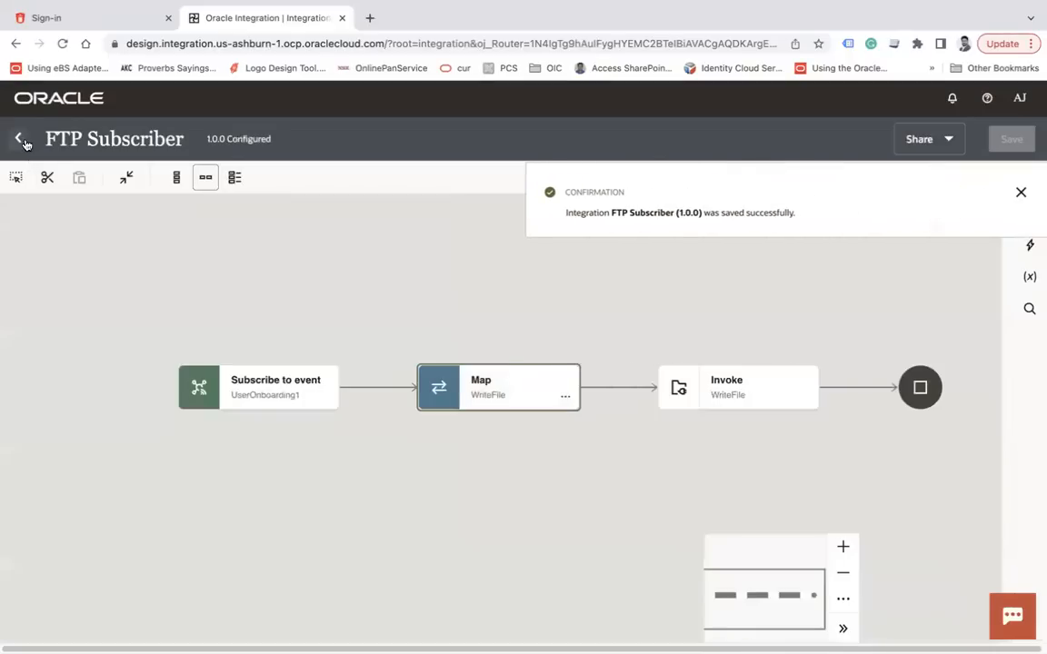
pyautogui.click(18, 138)
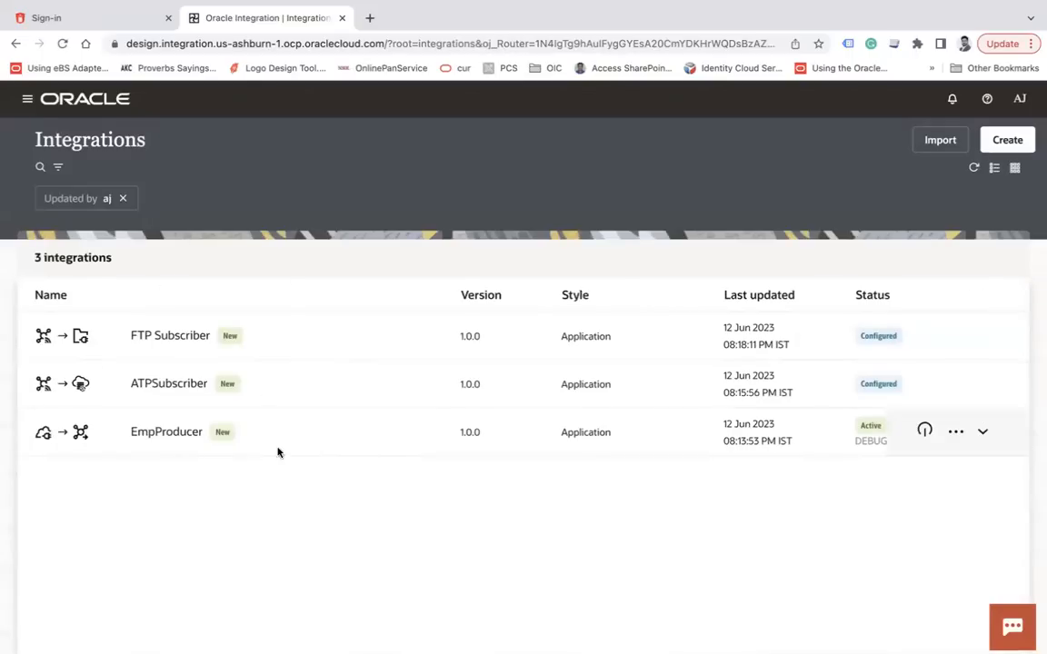
# Activate FTP Subscriber and ATPSubscriber with debug tracing, then refresh the list
pyautogui.click(841, 347)
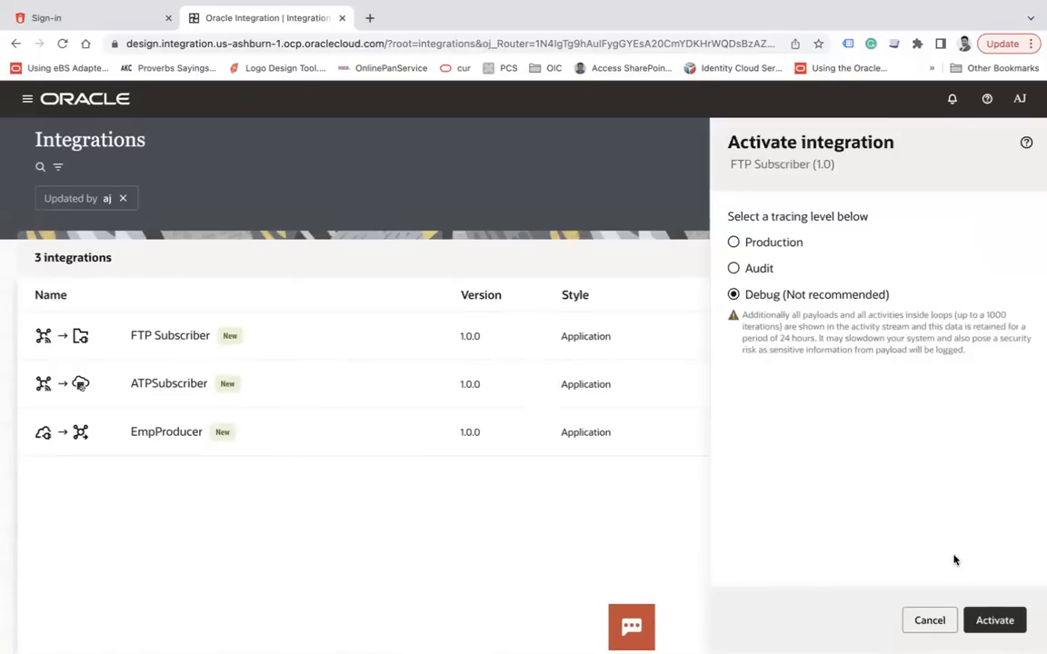
pyautogui.click(994, 621)
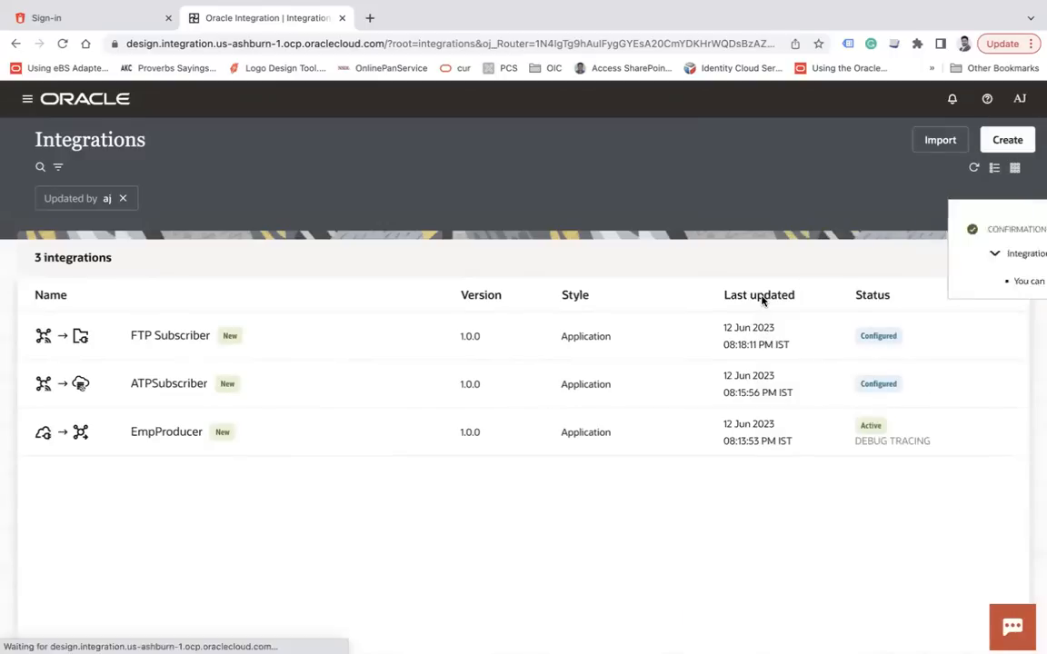
pyautogui.click(924, 382)
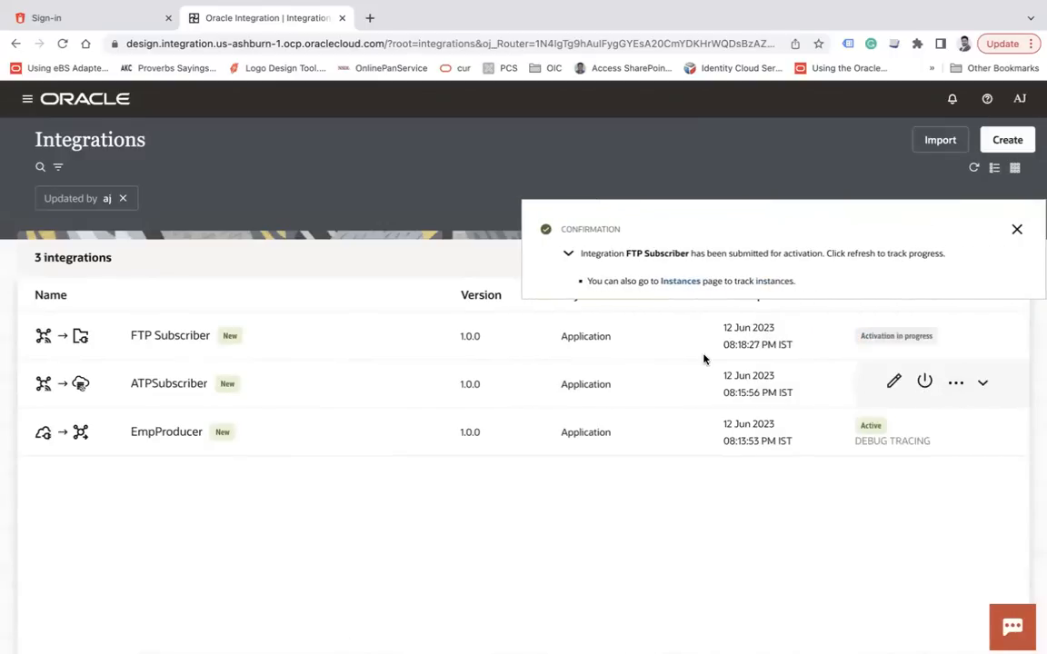
pyautogui.click(1017, 229)
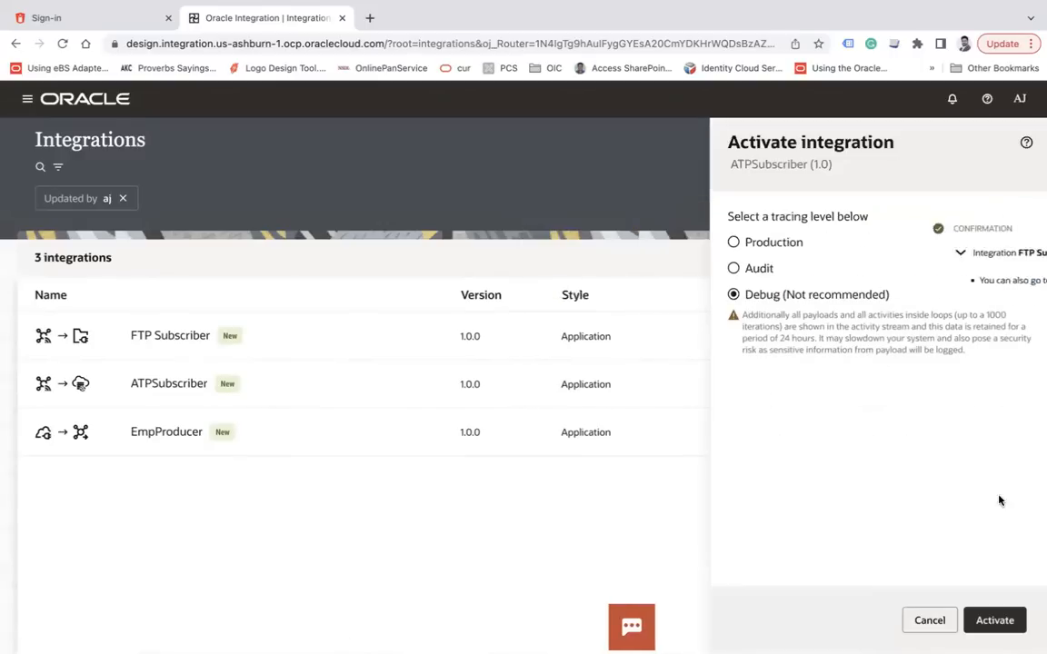
pyautogui.click(1005, 621)
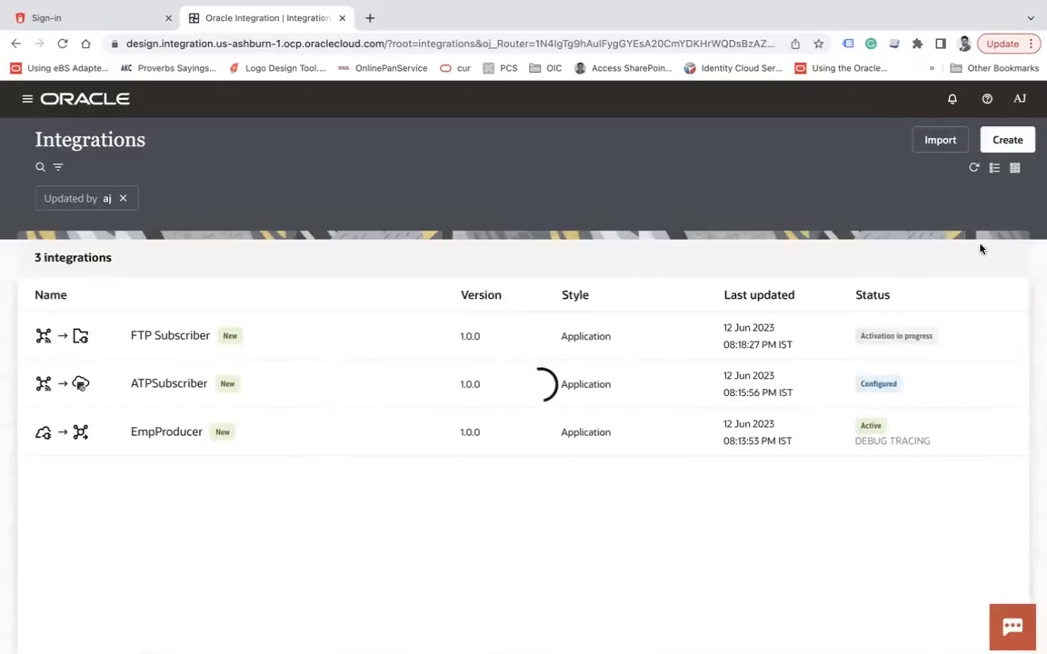
pyautogui.click(1016, 227)
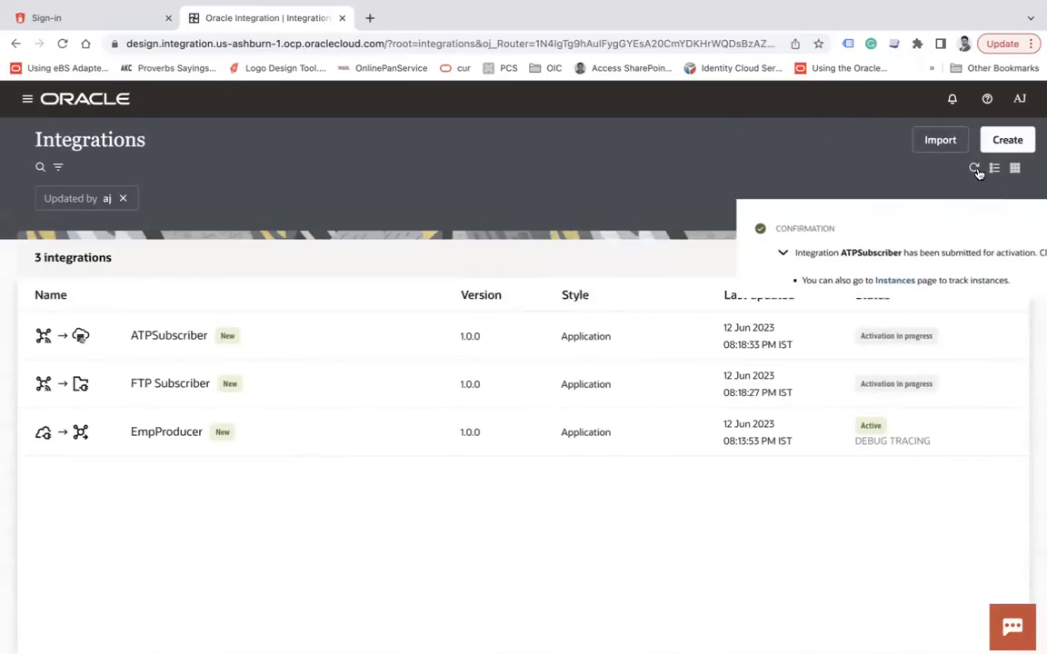
pyautogui.click(977, 171)
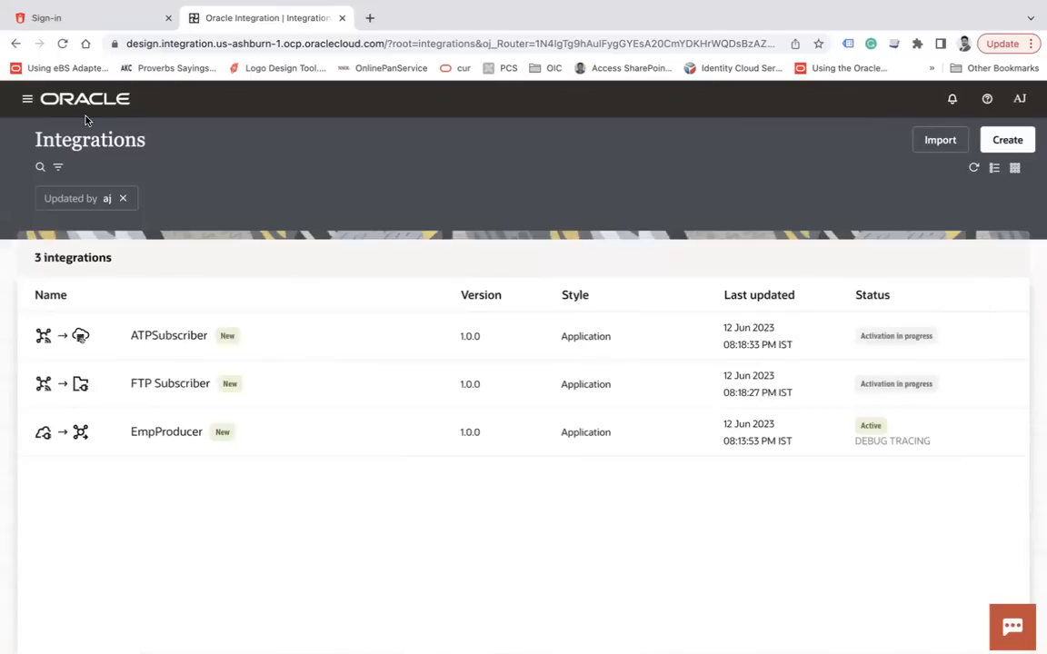
# Sign in to Database Actions with the database username and password, then return to Oracle Integration
pyautogui.click(65, 42)
pyautogui.click(80, 19)
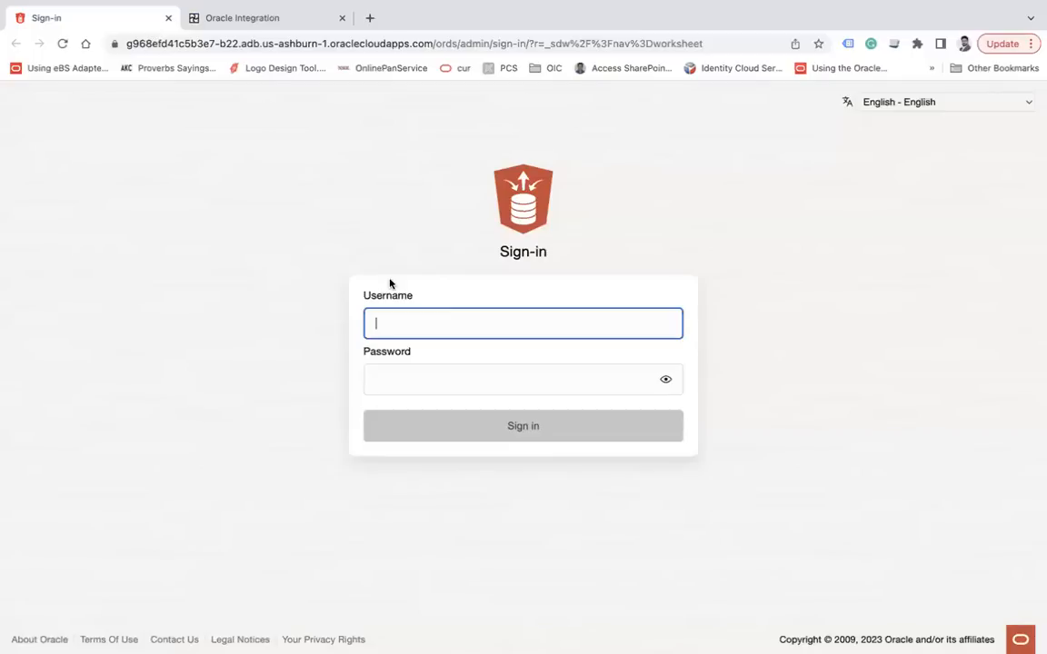
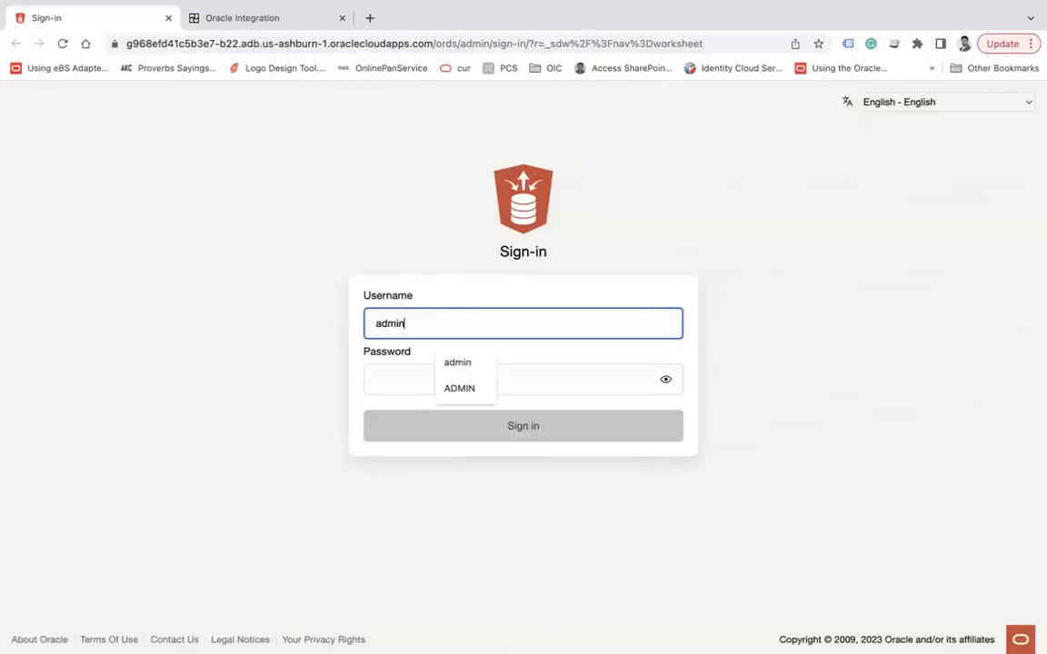
pyautogui.press('Tab')
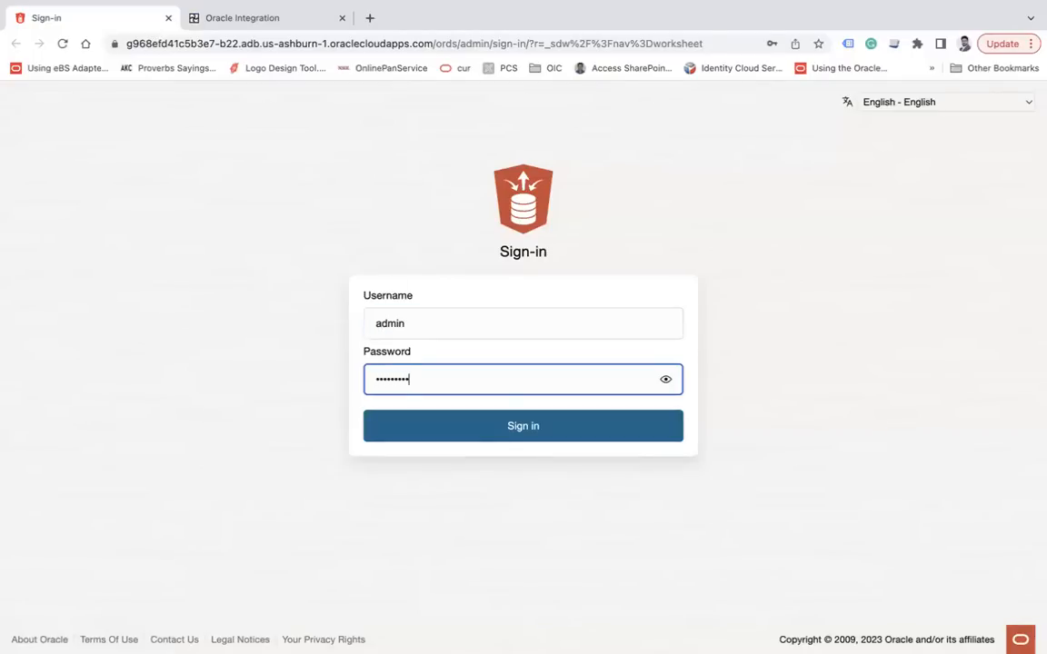
pyautogui.press('Return')
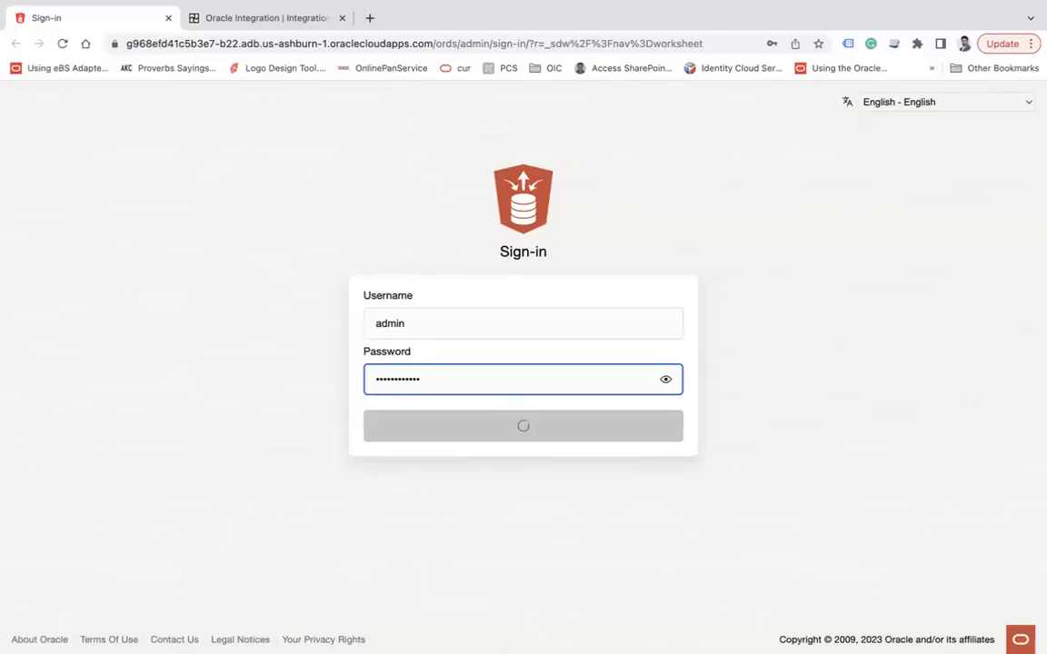
pyautogui.click(247, 20)
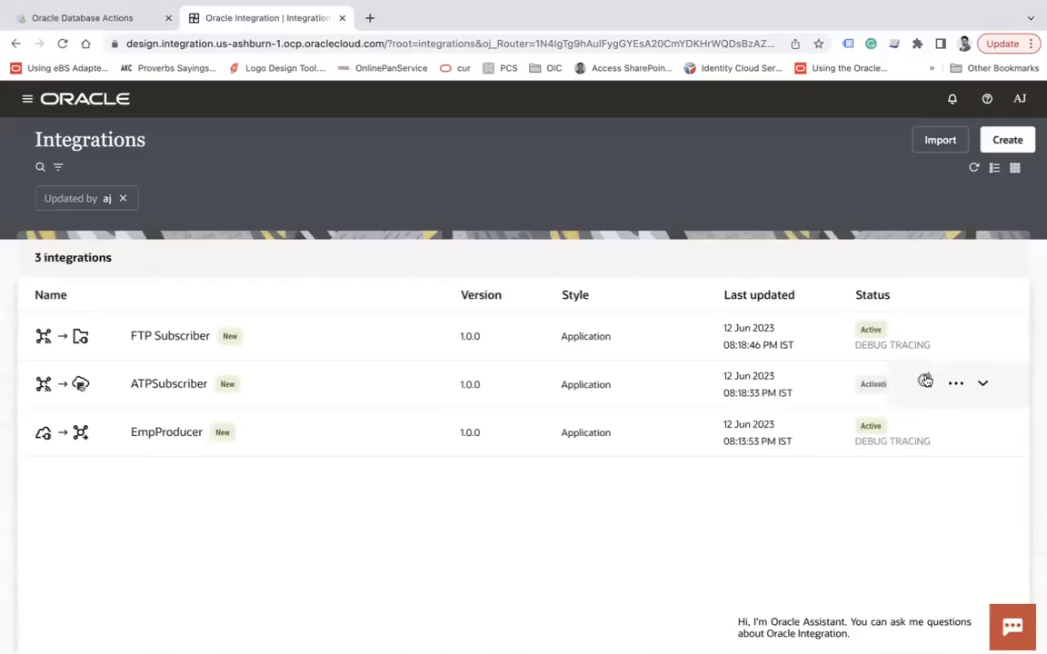
# Refresh the integrations list until both subscriber integrations show Active
pyautogui.click(974, 172)
pyautogui.click(974, 171)
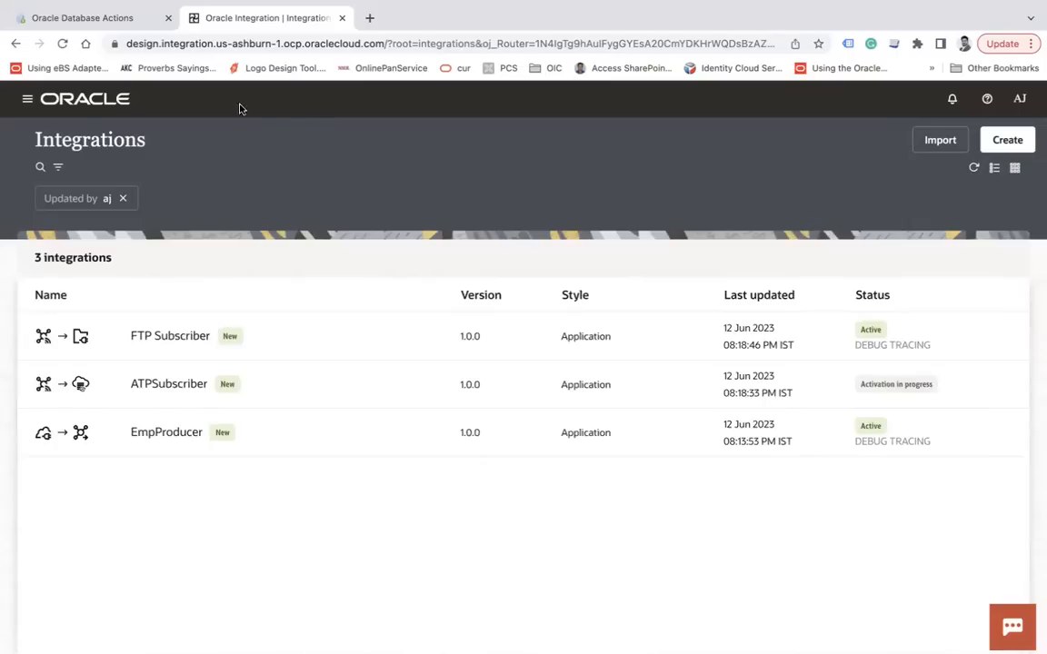
pyautogui.click(62, 43)
pyautogui.click(70, 17)
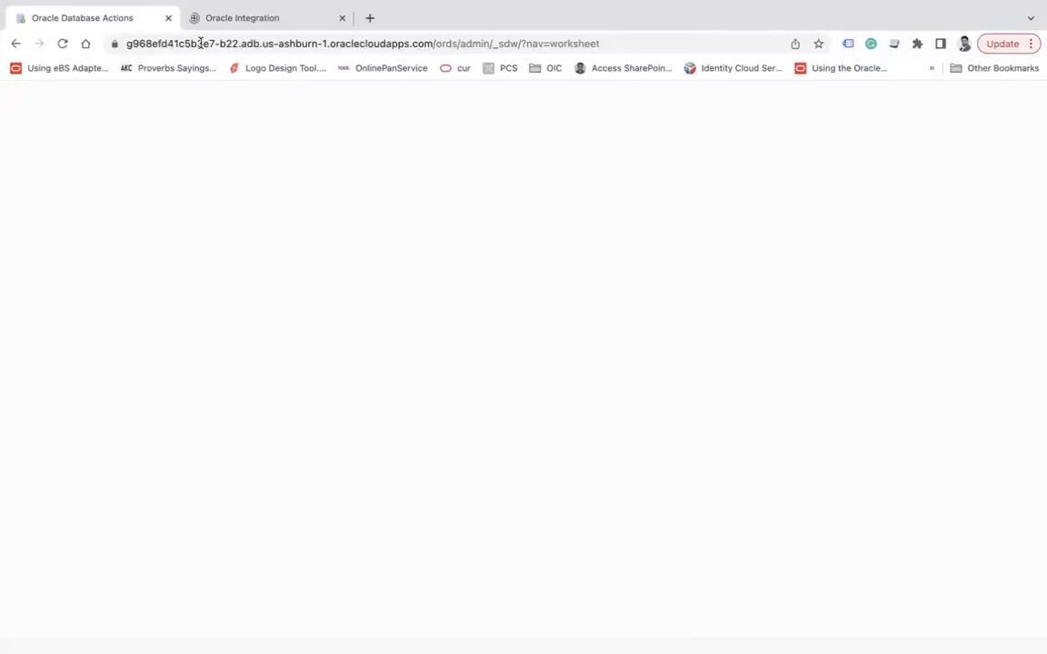
pyautogui.click(253, 20)
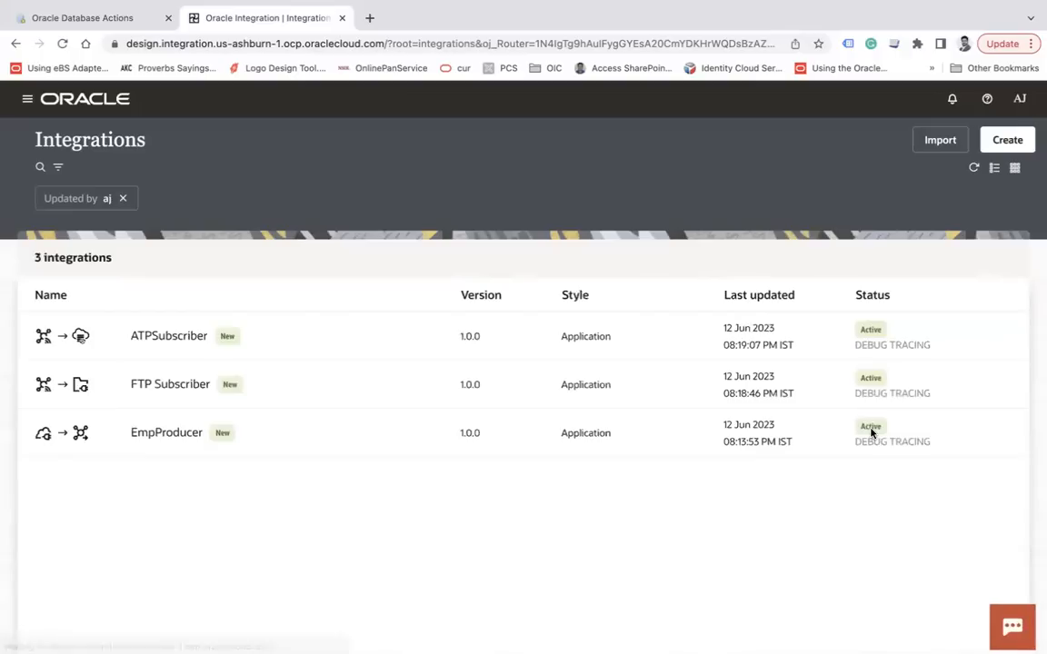
# Run the EmpProducer integration from its actions menu
pyautogui.moveTo(744, 444)
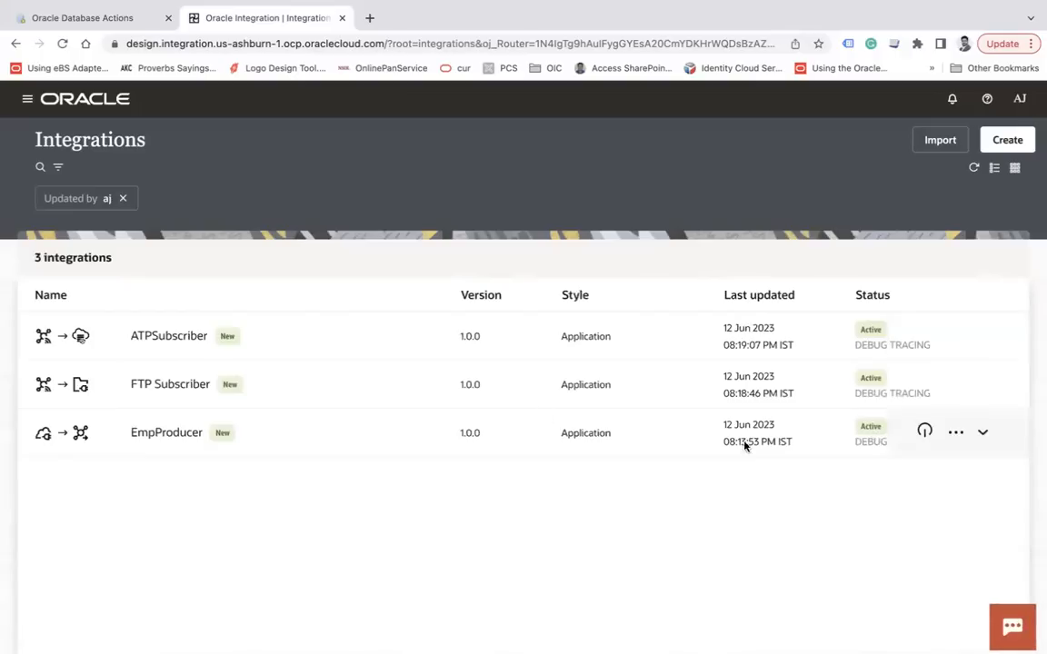
pyautogui.click(956, 436)
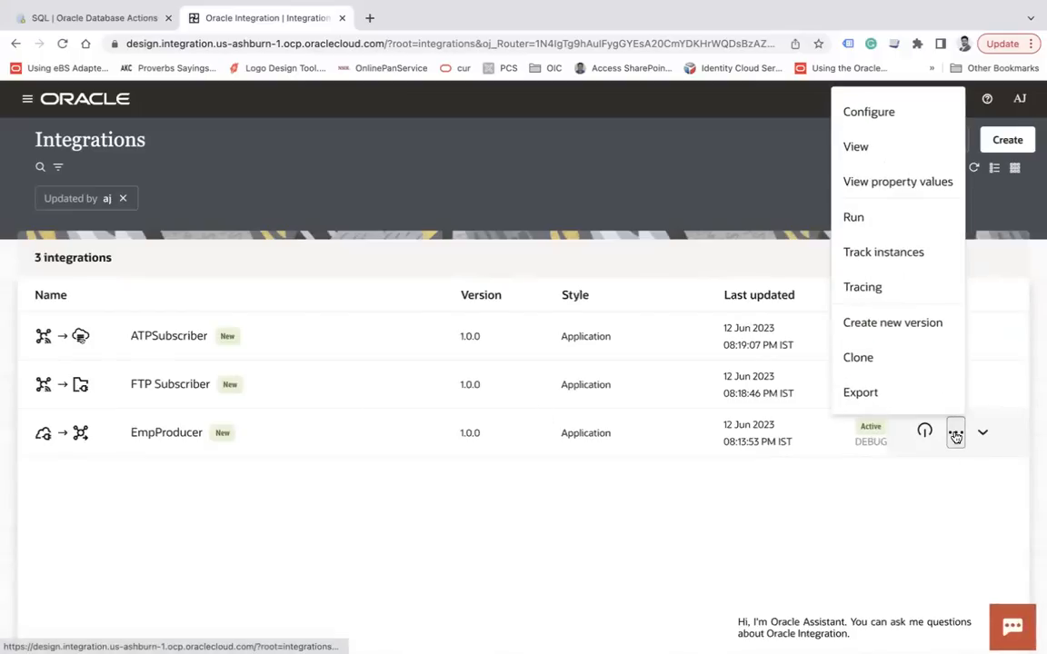
pyautogui.click(881, 219)
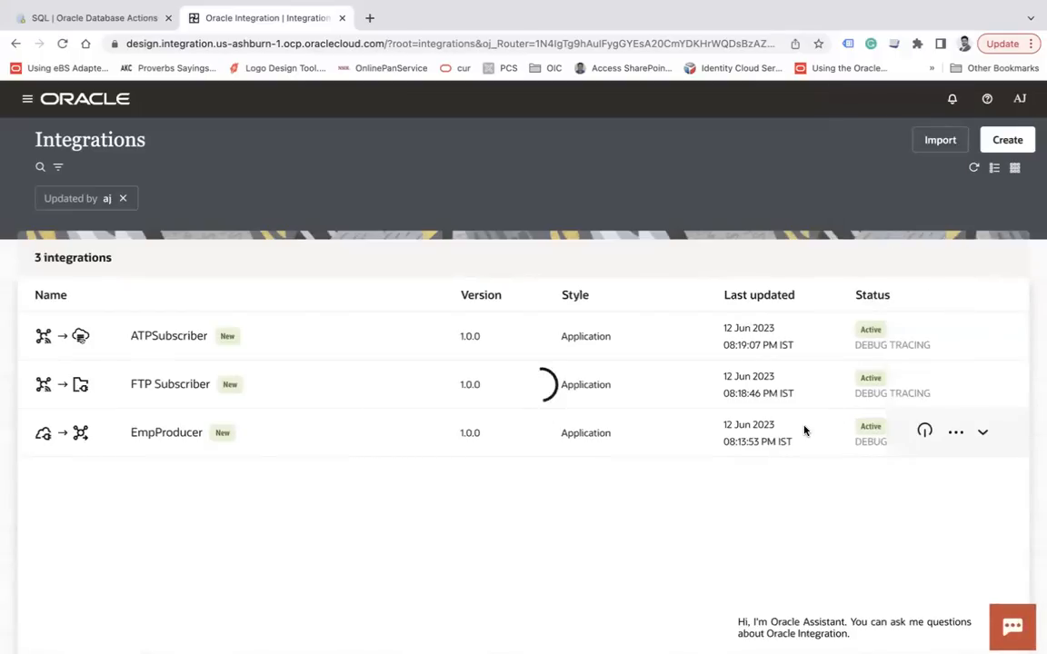
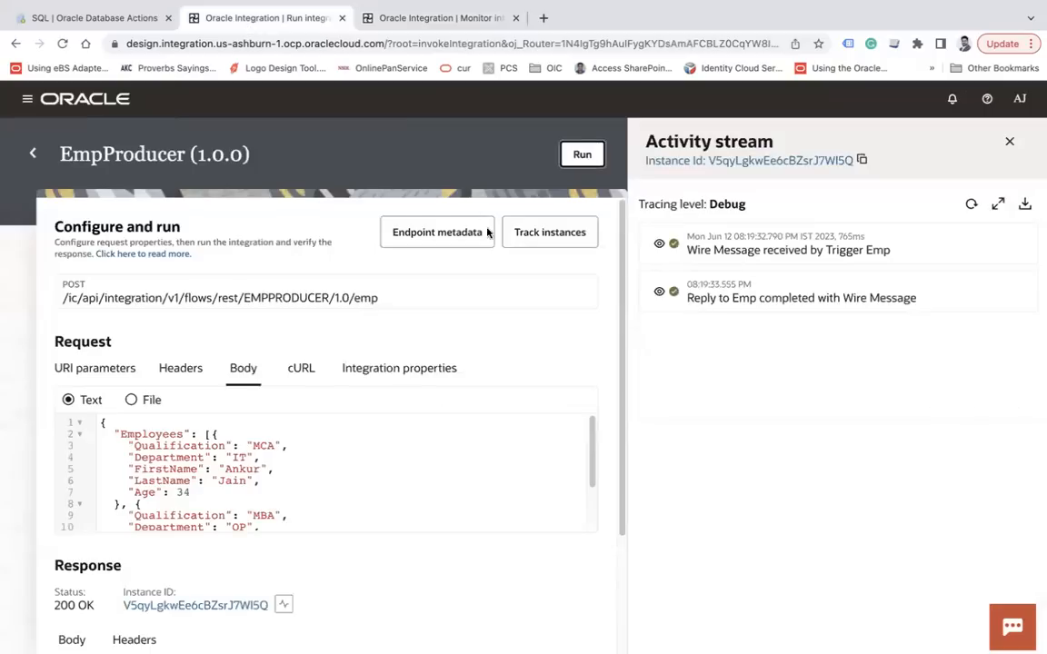
# Review the first run's activity stream, including the Publish USERONBOARDING1 step's messages
pyautogui.click(969, 206)
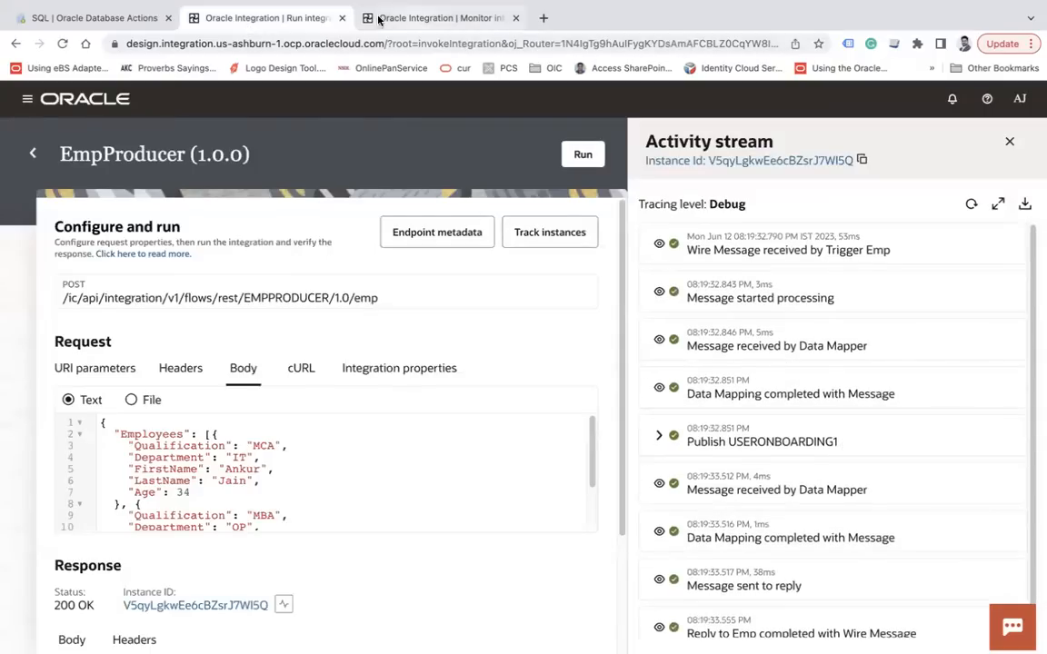
pyautogui.click(444, 18)
pyautogui.click(1006, 236)
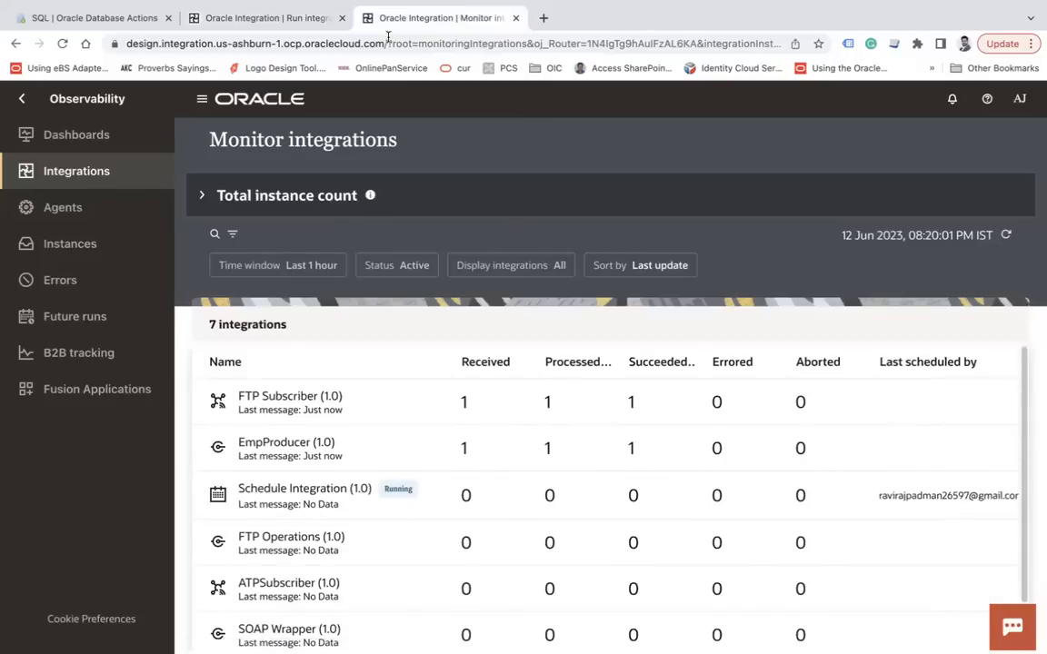
pyautogui.click(238, 17)
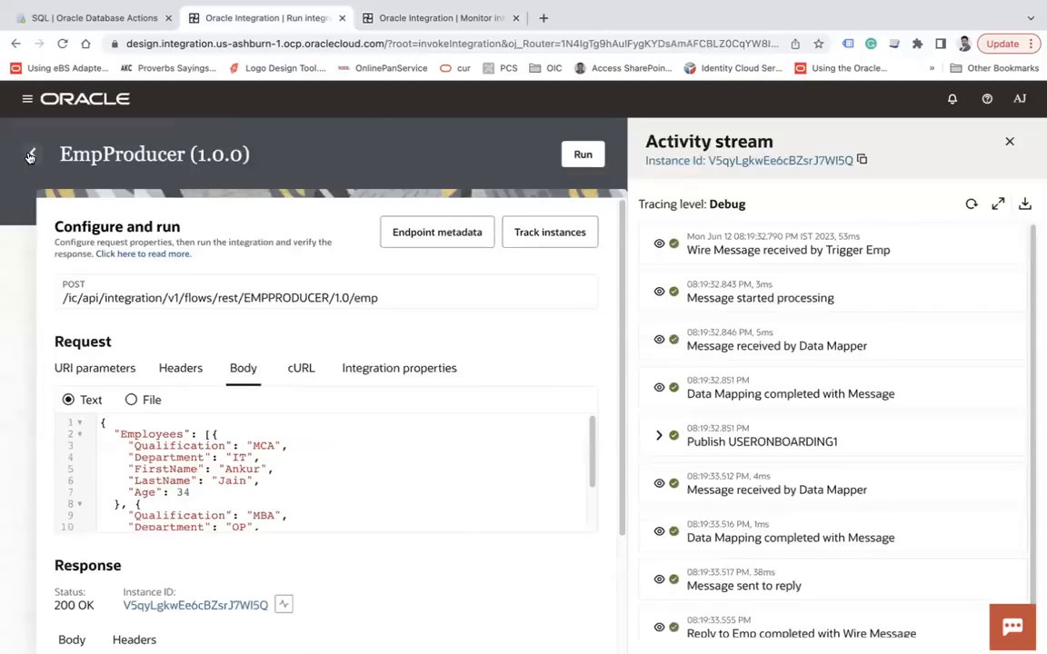
pyautogui.scroll(-2, 843, 418)
pyautogui.click(660, 424)
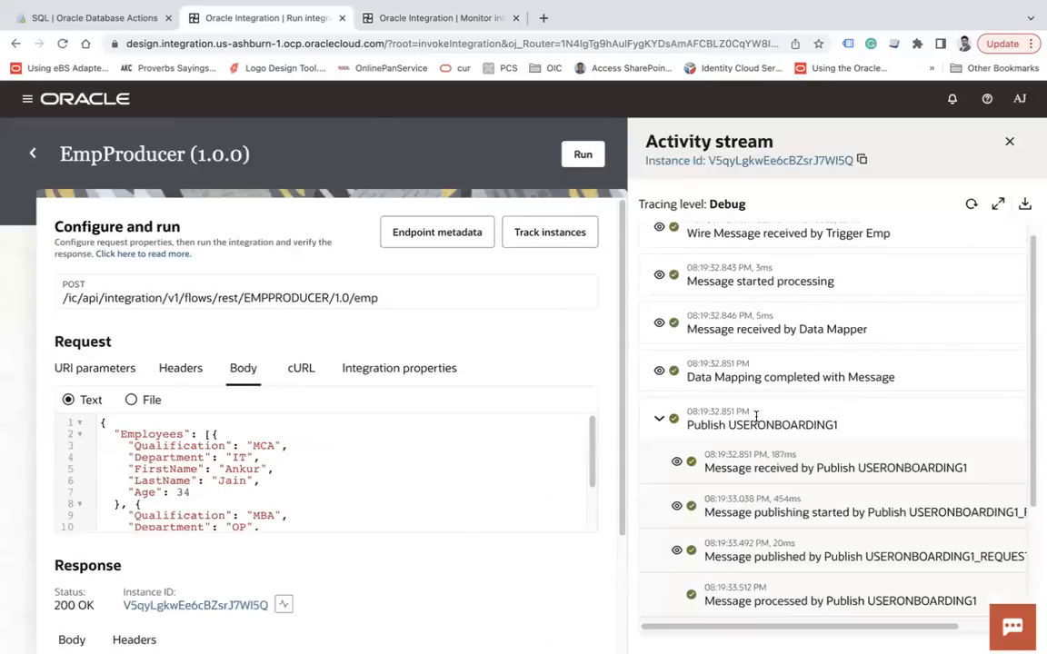
pyautogui.scroll(-1, 889, 473)
pyautogui.hscroll(3, 883, 530)
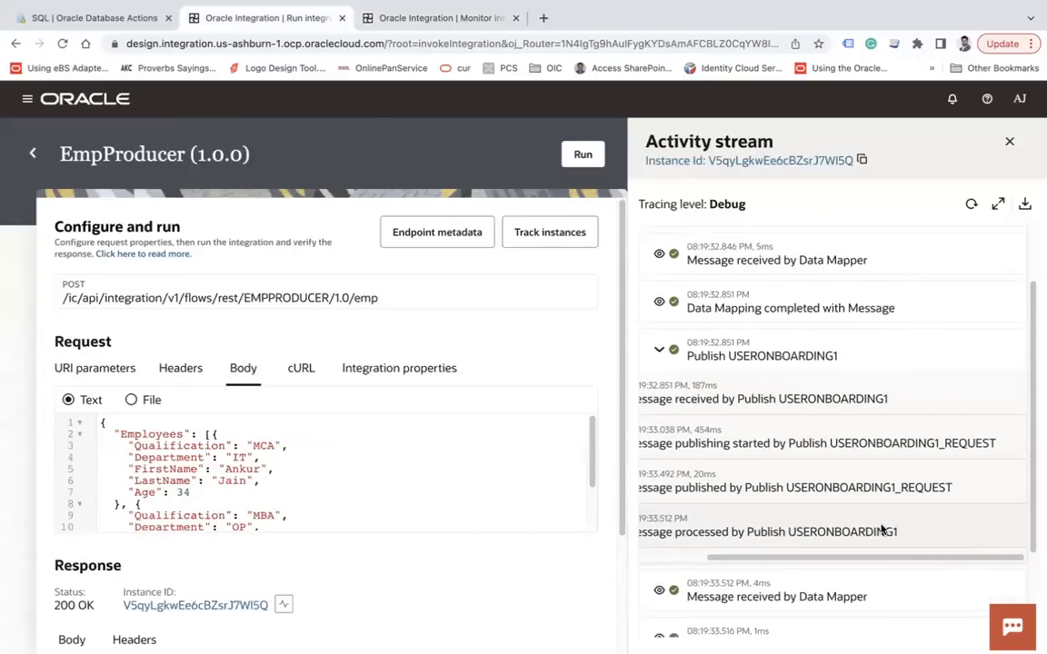
pyautogui.hscroll(-3, 880, 530)
# Close the activity stream, recheck the monitoring message counts, and return to the integrations list
pyautogui.click(1011, 143)
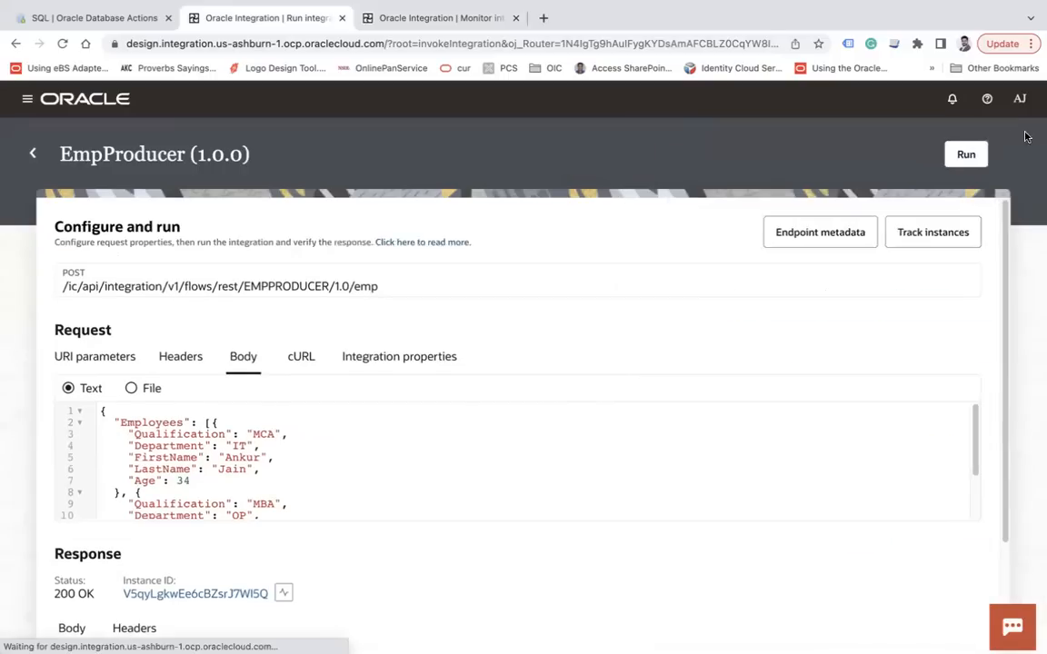
pyautogui.click(397, 18)
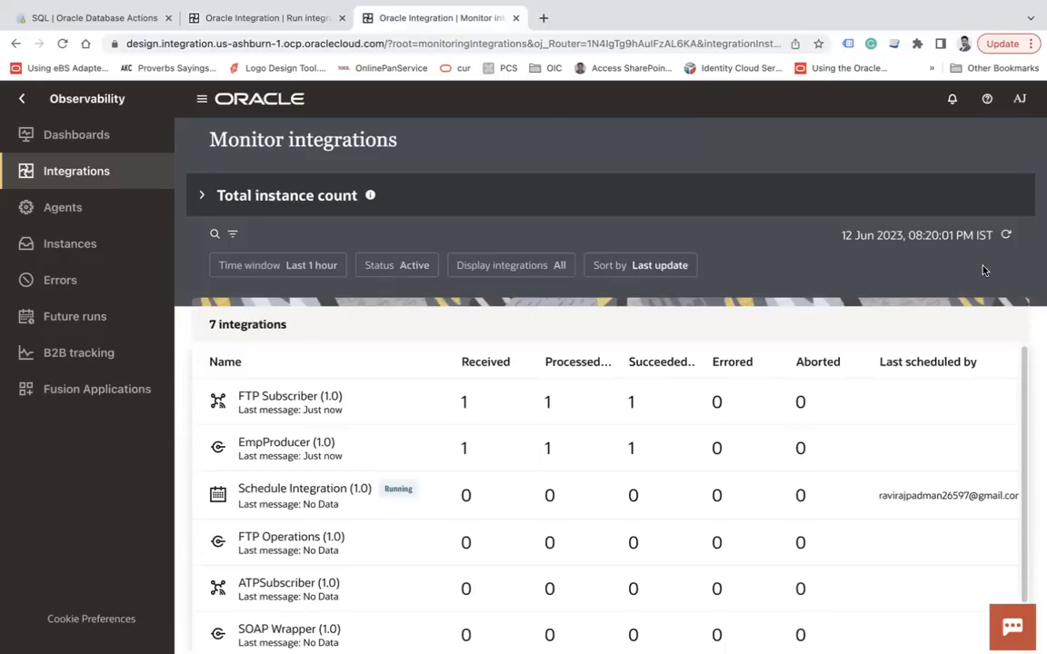
pyautogui.click(1006, 235)
pyautogui.click(1006, 235)
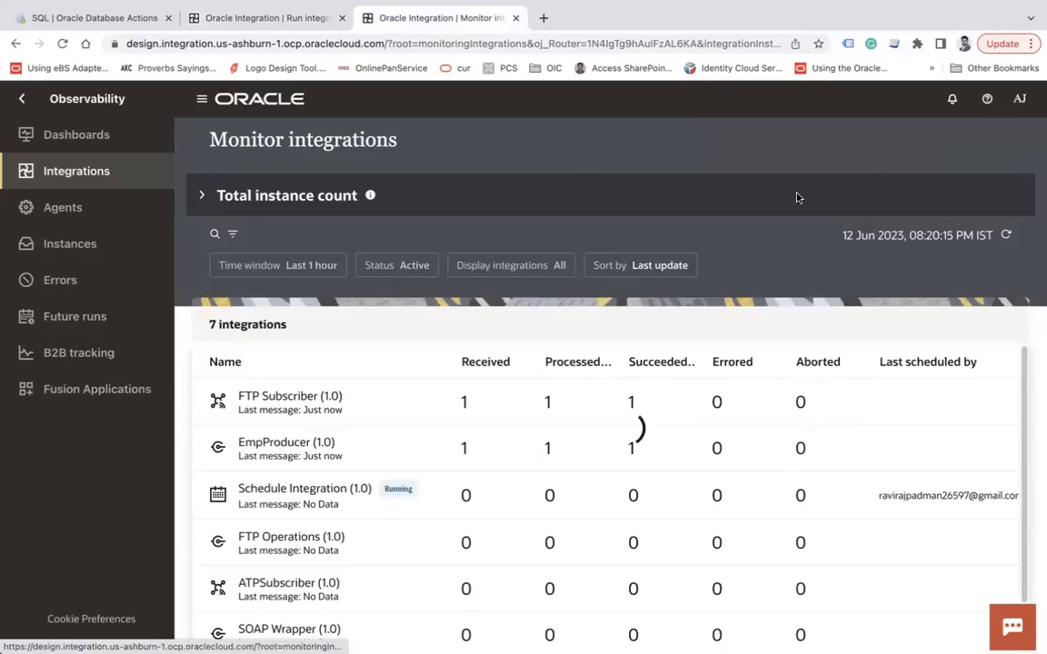
pyautogui.click(260, 22)
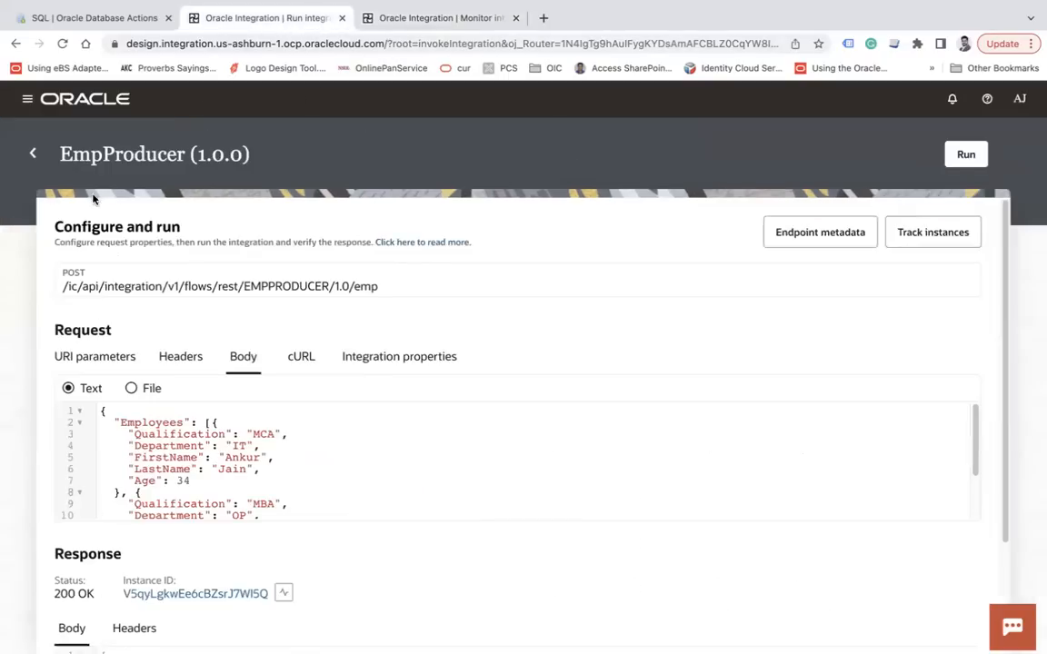
pyautogui.click(32, 156)
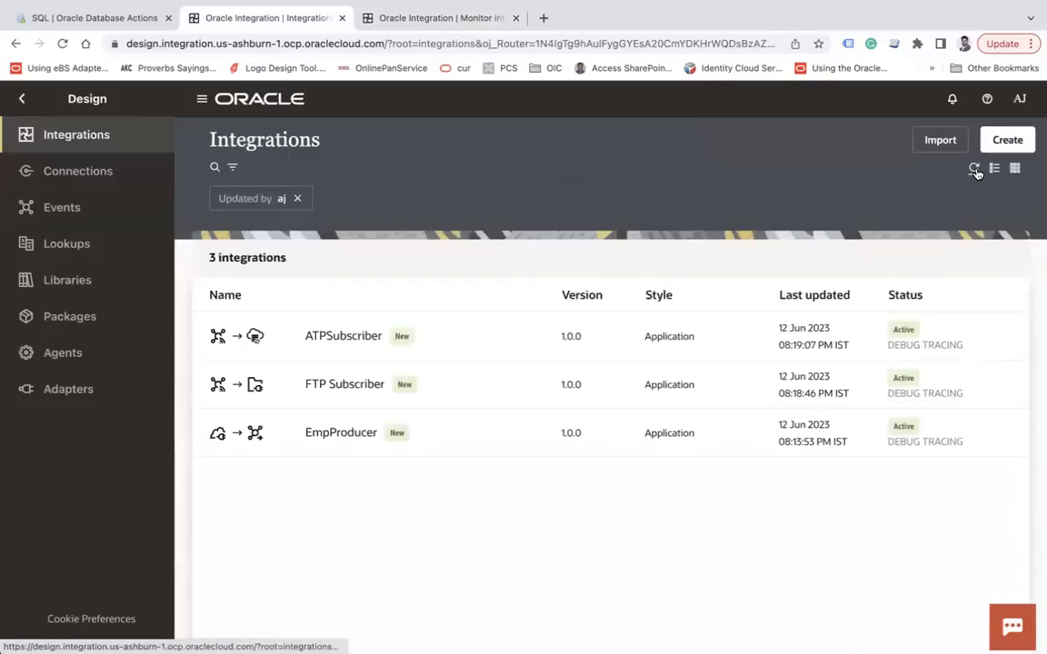
# Run EmpProducer again from its actions menu using the JSON request body
pyautogui.click(953, 435)
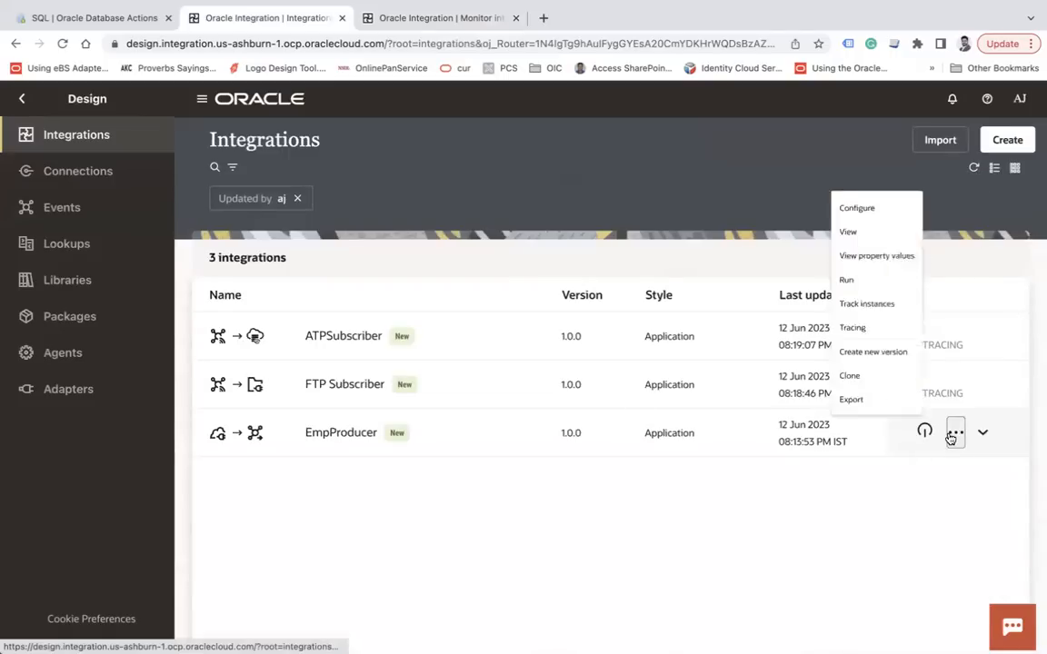
pyautogui.click(871, 223)
pyautogui.click(429, 18)
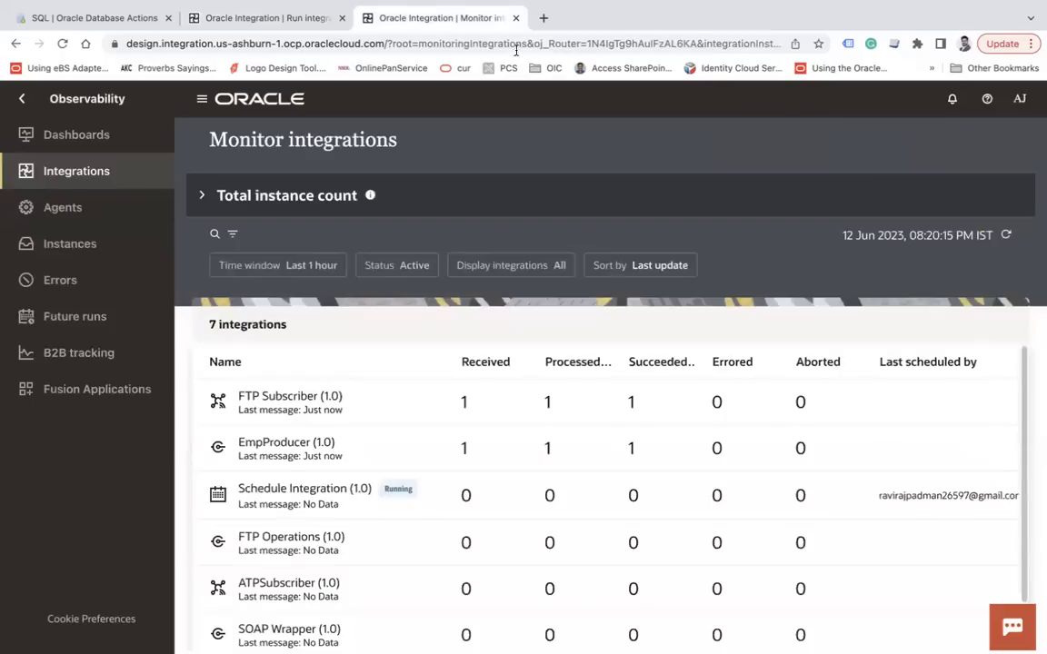
pyautogui.click(1007, 236)
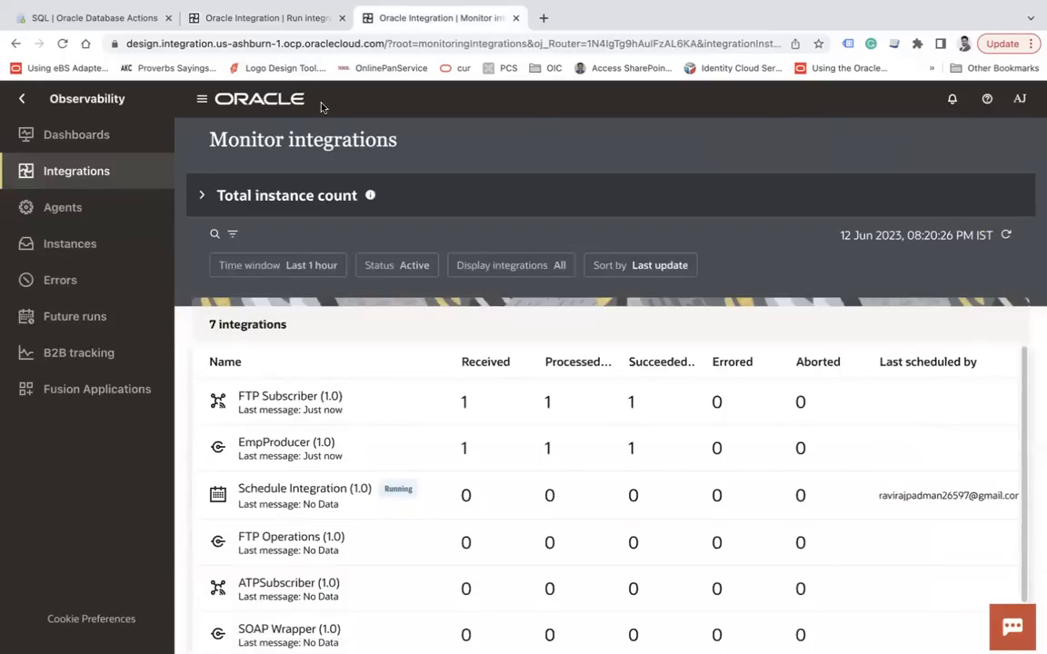
pyautogui.click(264, 18)
pyautogui.click(242, 357)
pyautogui.click(966, 154)
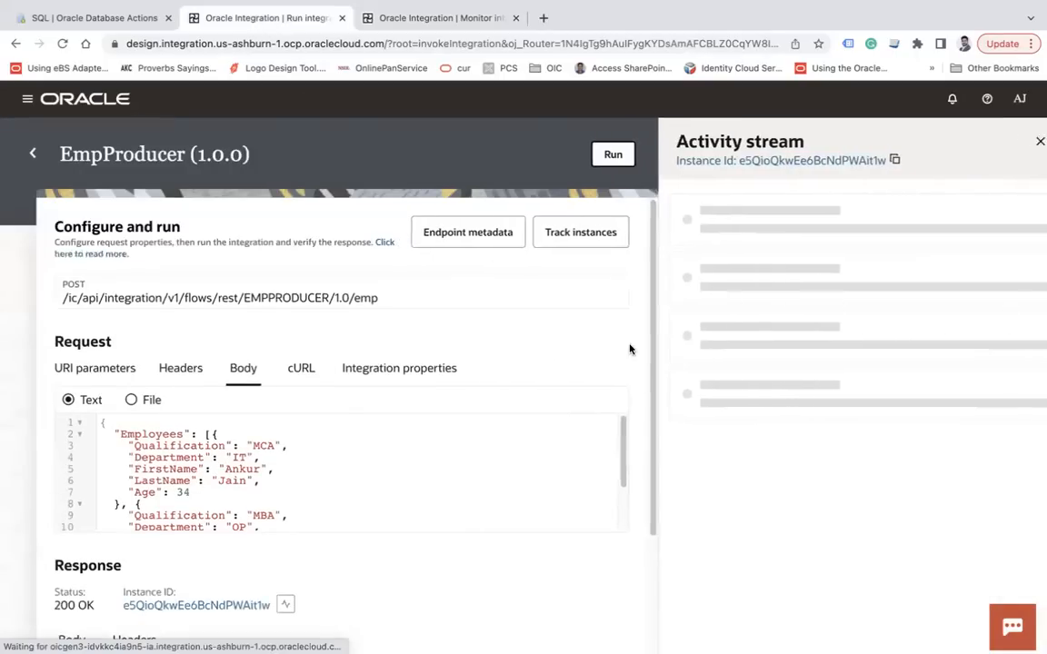
# Refresh monitoring until FTP Subscriber and EmpProducer each show 2 succeeded, then return to Integrations
pyautogui.click(416, 19)
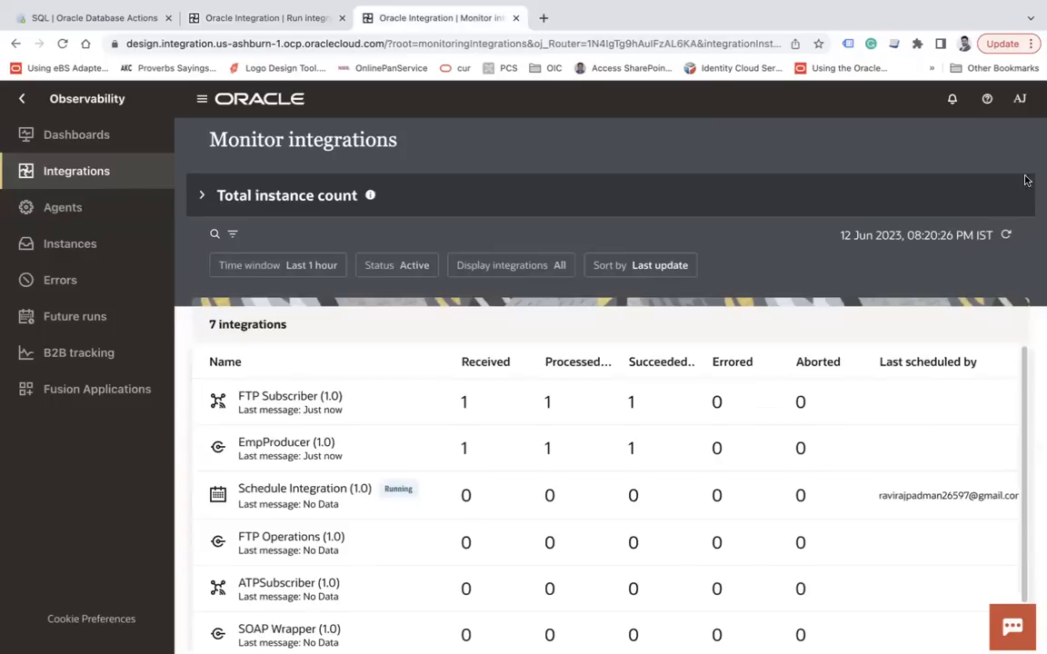
pyautogui.click(1006, 236)
pyautogui.click(1006, 238)
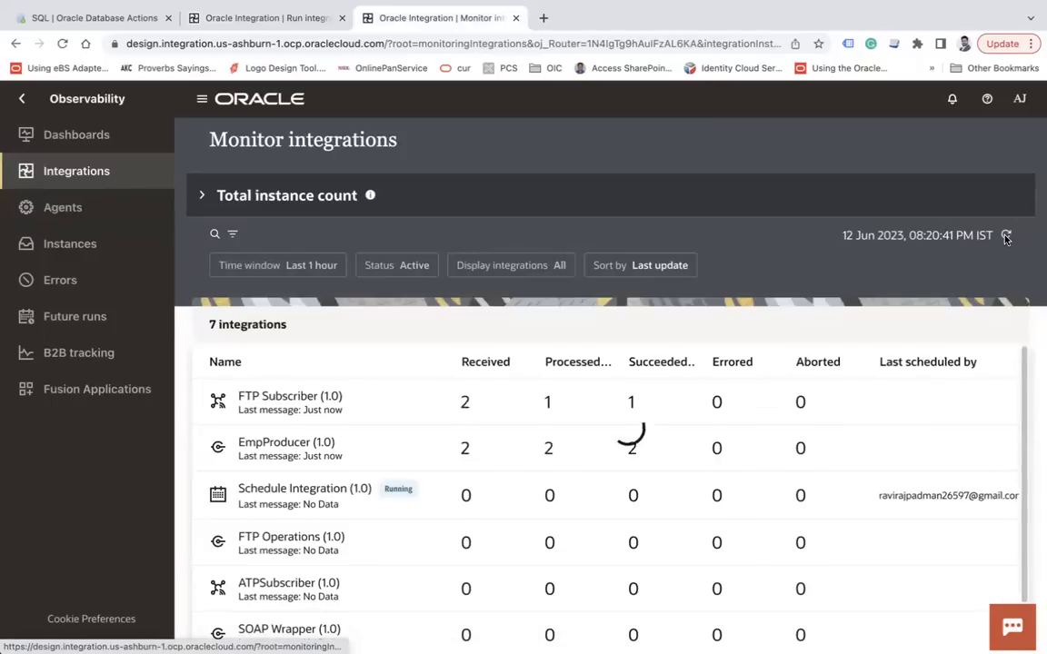
pyautogui.click(1006, 238)
pyautogui.click(1006, 239)
pyautogui.click(1006, 238)
pyautogui.click(1006, 238)
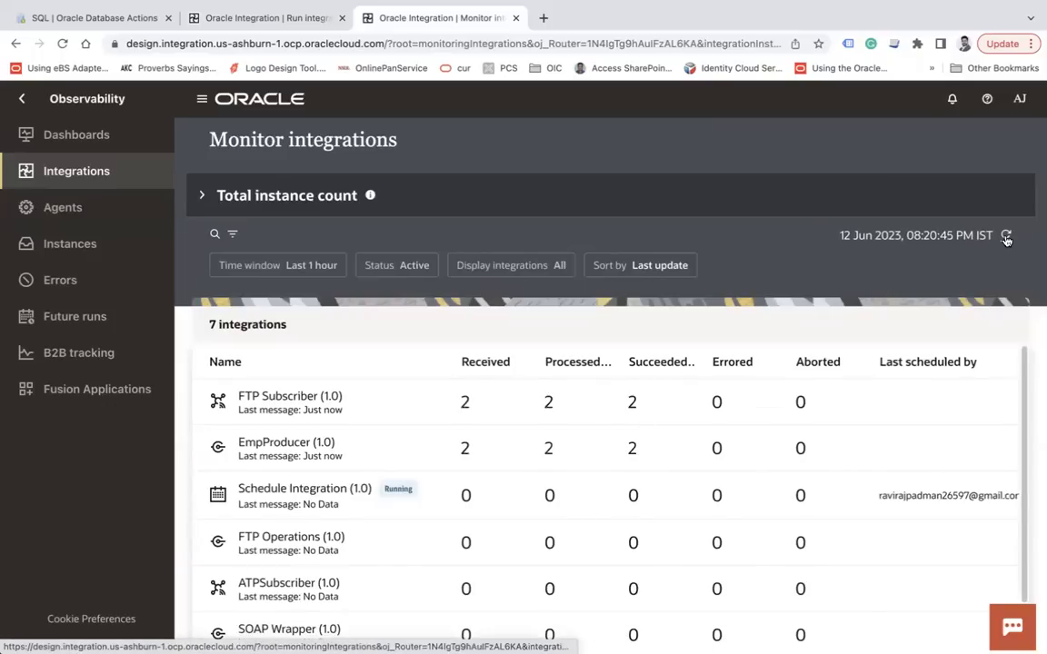
pyautogui.click(1006, 238)
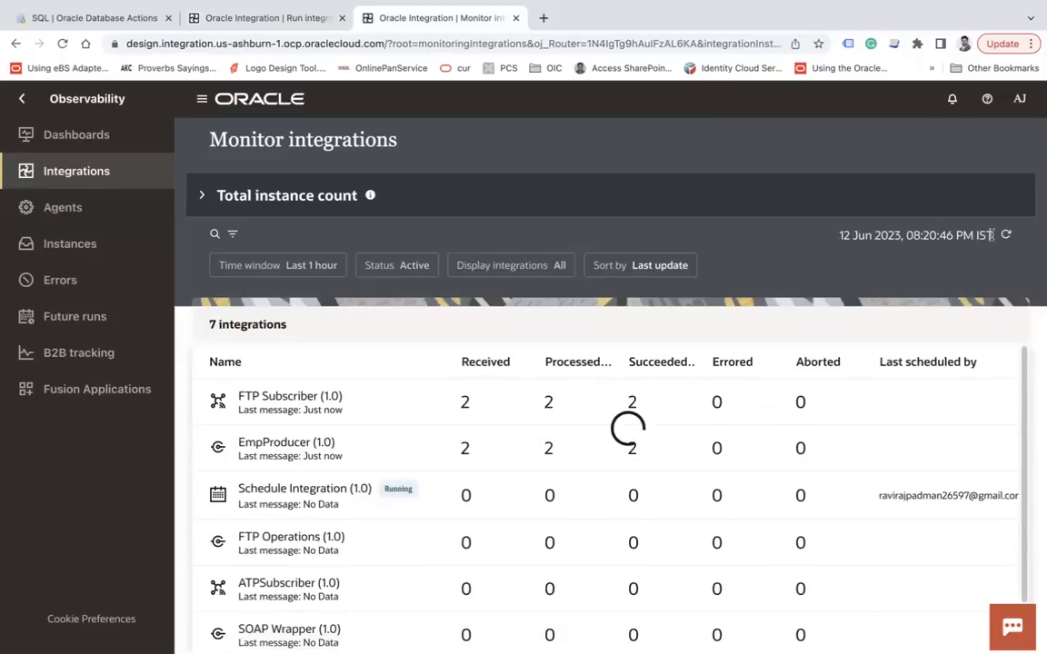
pyautogui.click(263, 20)
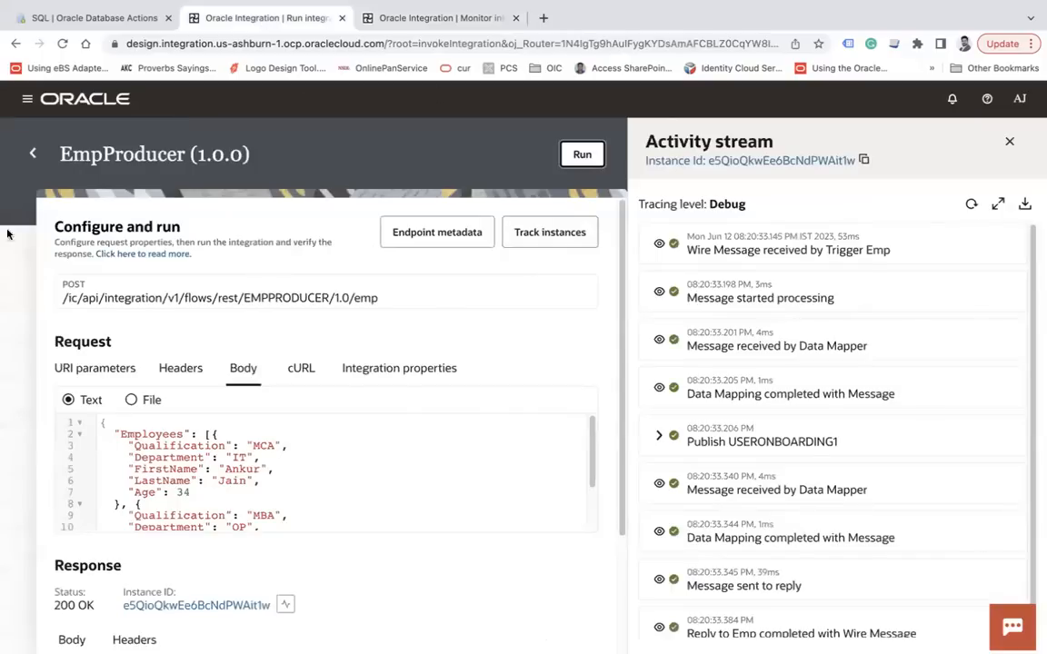
pyautogui.click(33, 154)
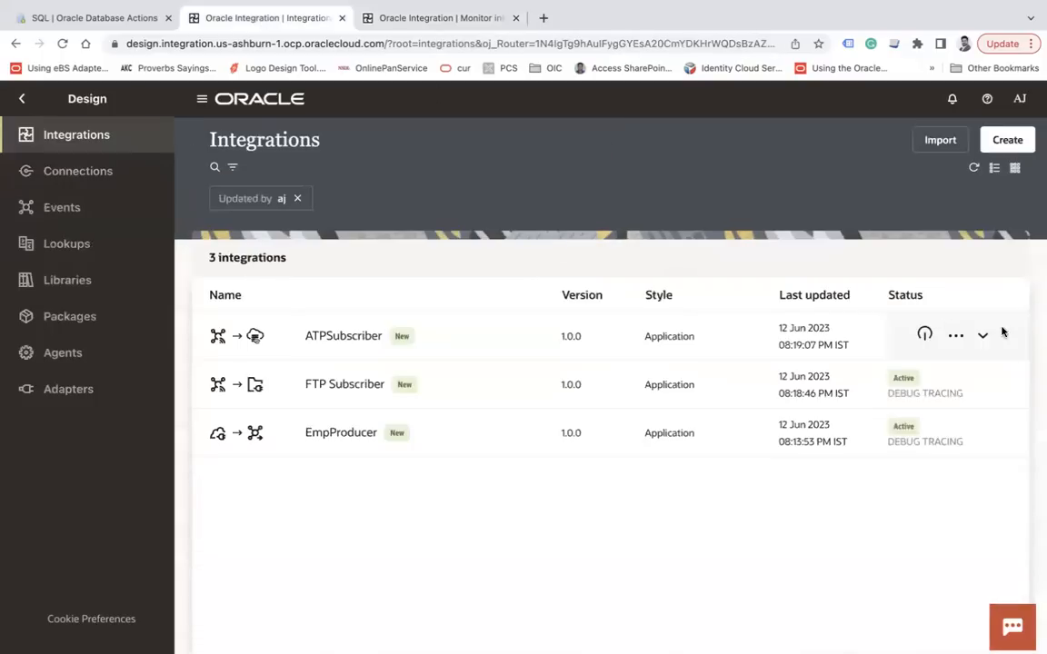
# Deactivate ATPSubscriber, then resubmit it for activation with Debug tracing
pyautogui.click(925, 336)
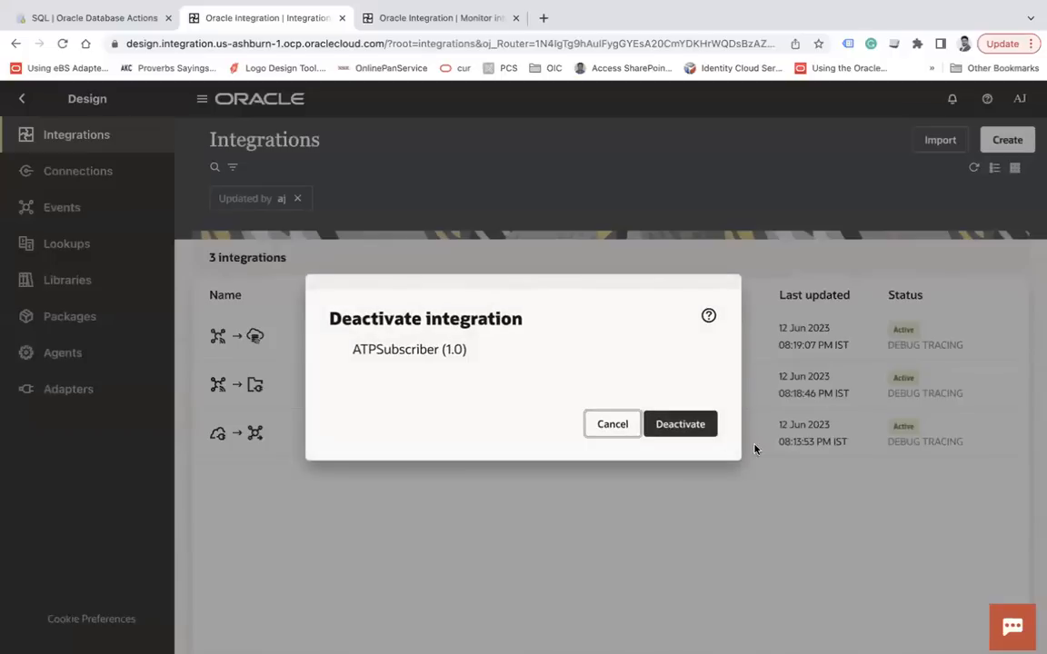
pyautogui.click(705, 424)
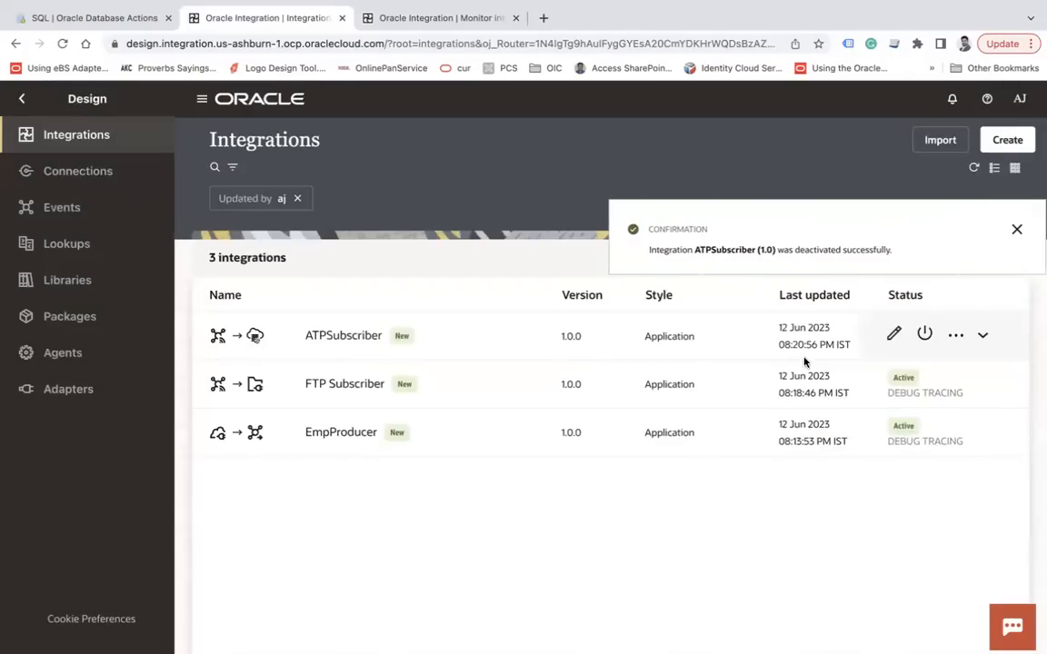
pyautogui.click(1015, 229)
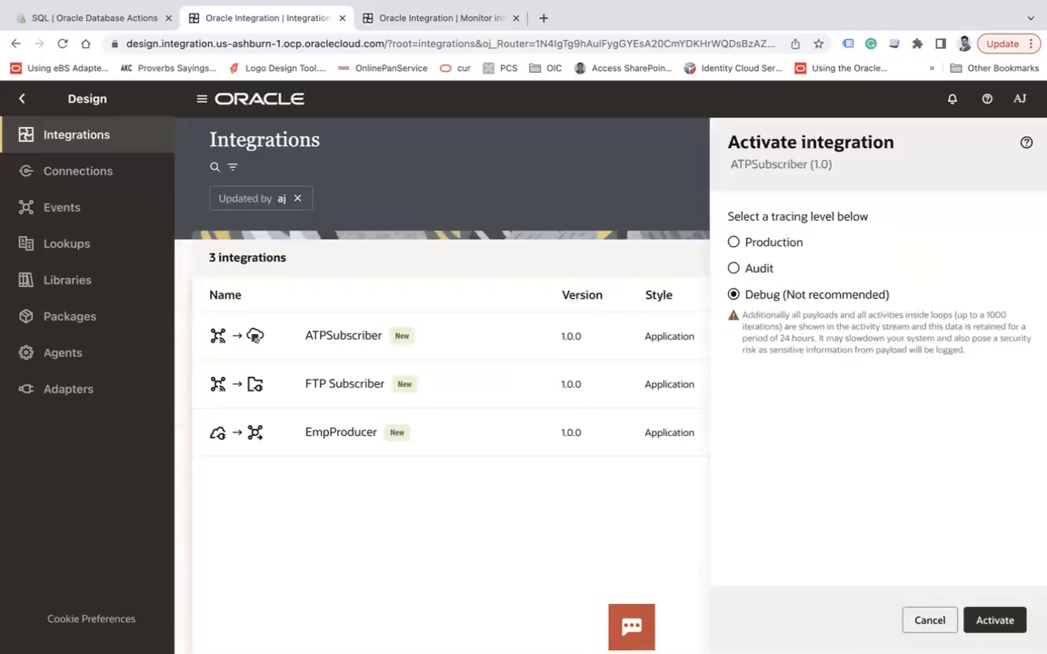
pyautogui.click(994, 620)
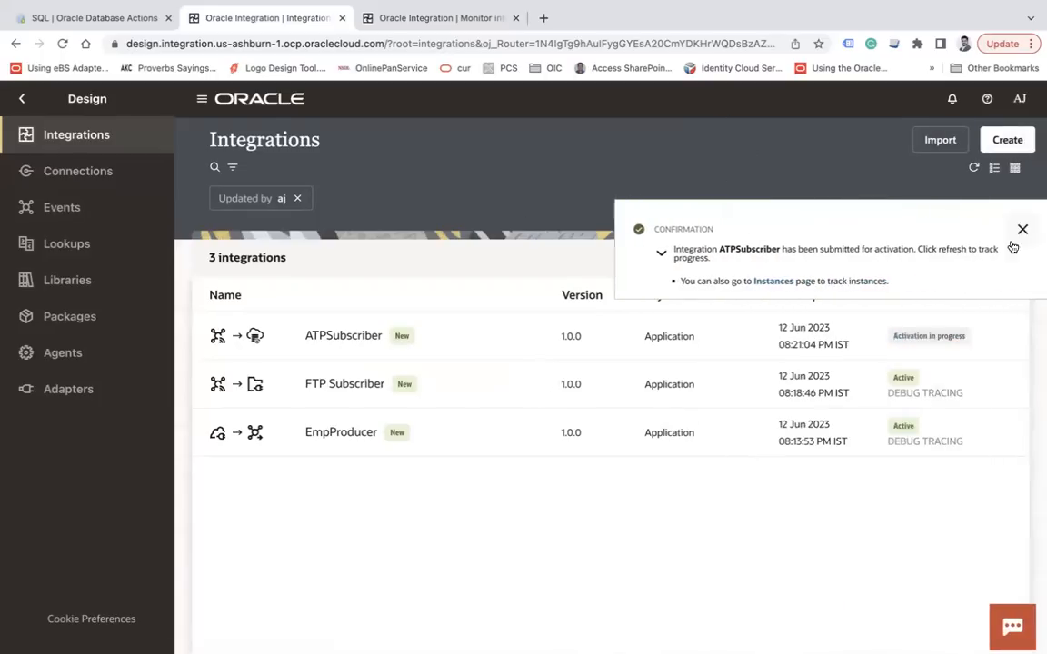
pyautogui.click(1021, 229)
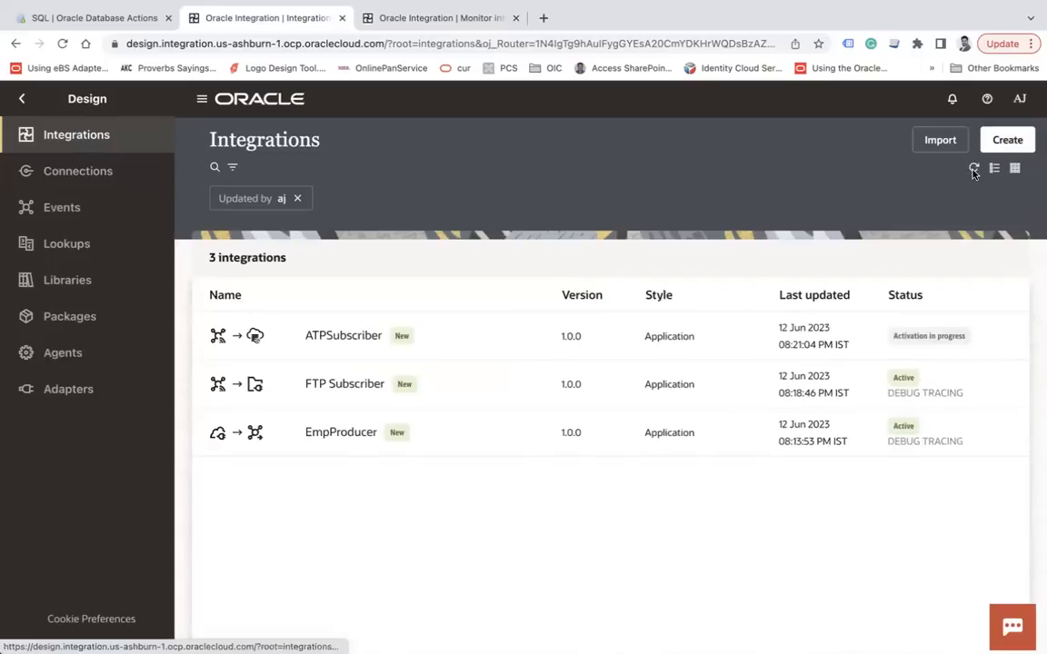
# Check the Errors list on the integration monitoring page
pyautogui.click(417, 18)
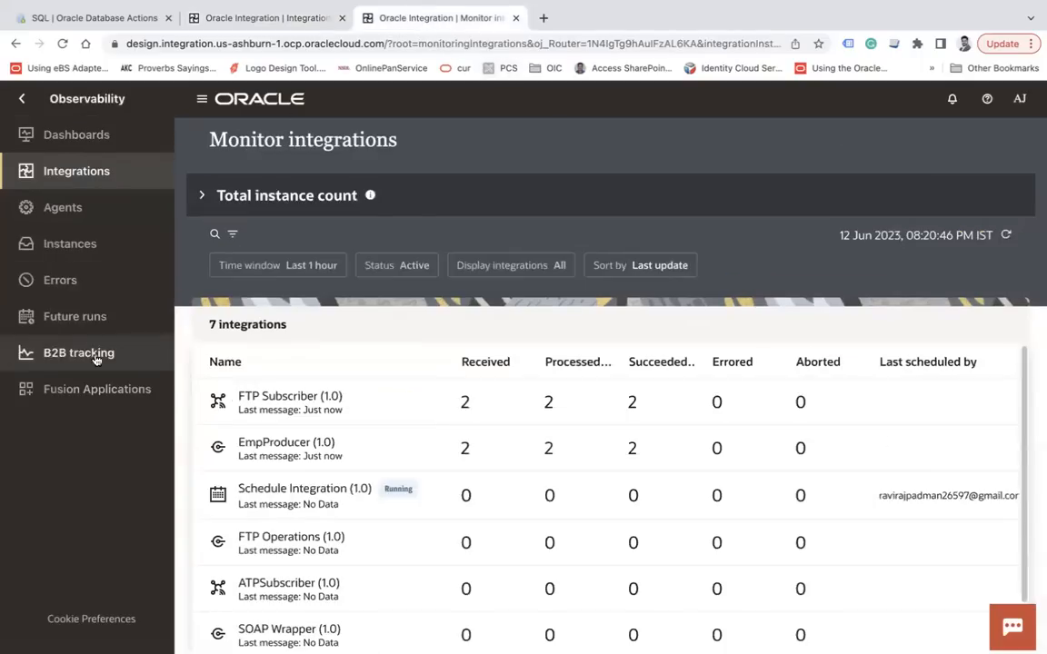
pyautogui.click(18, 279)
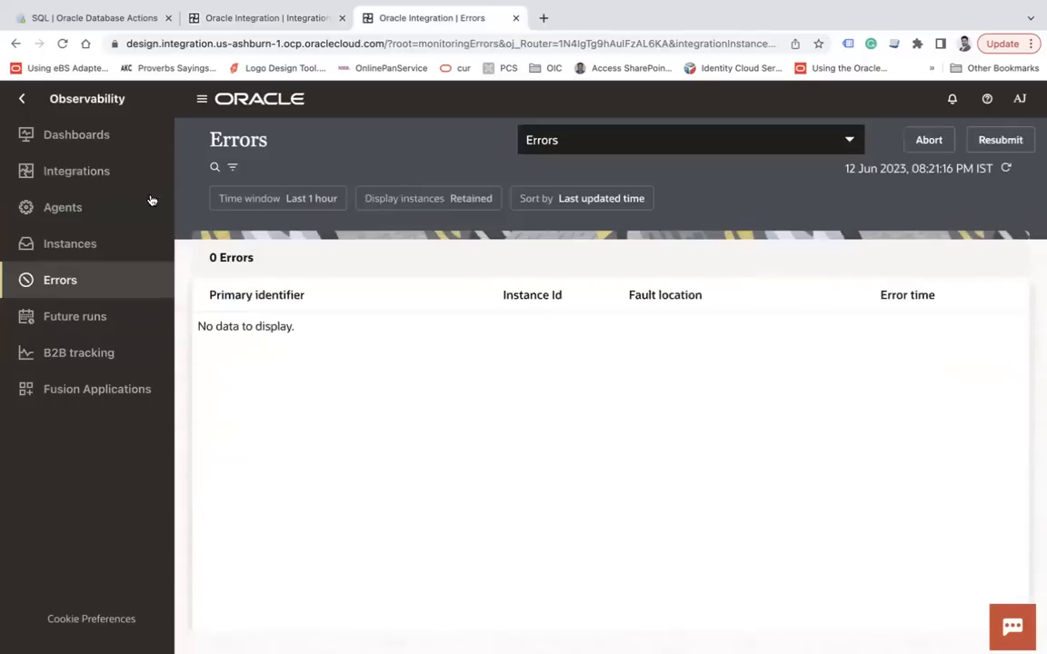
pyautogui.click(146, 177)
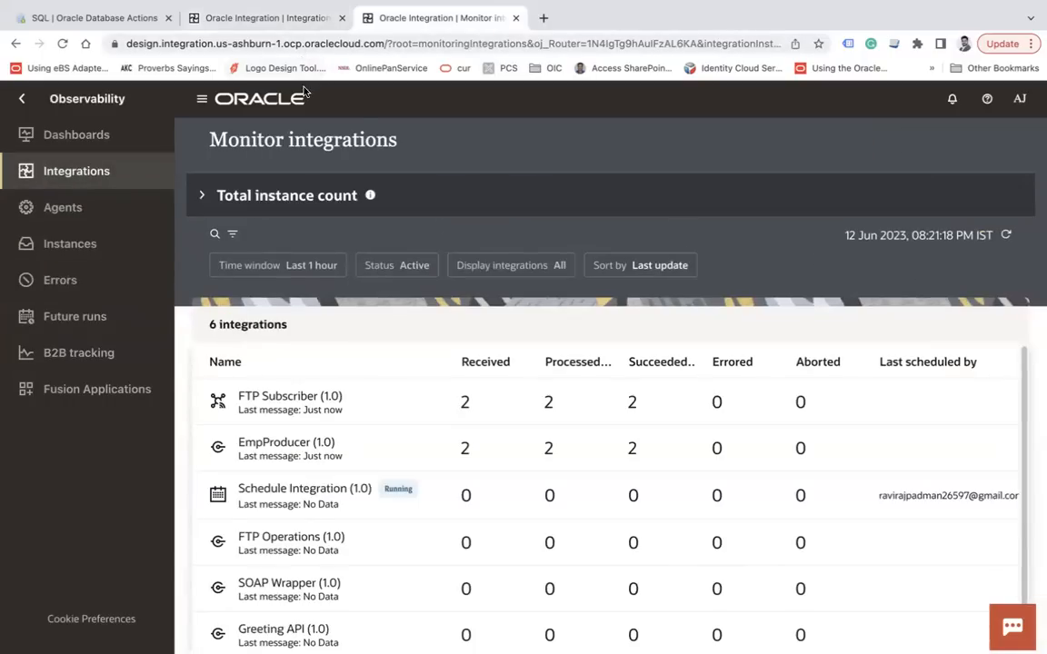
# Activate ATPSubscriber from the design list, then open EmpProducer's run page
pyautogui.click(250, 15)
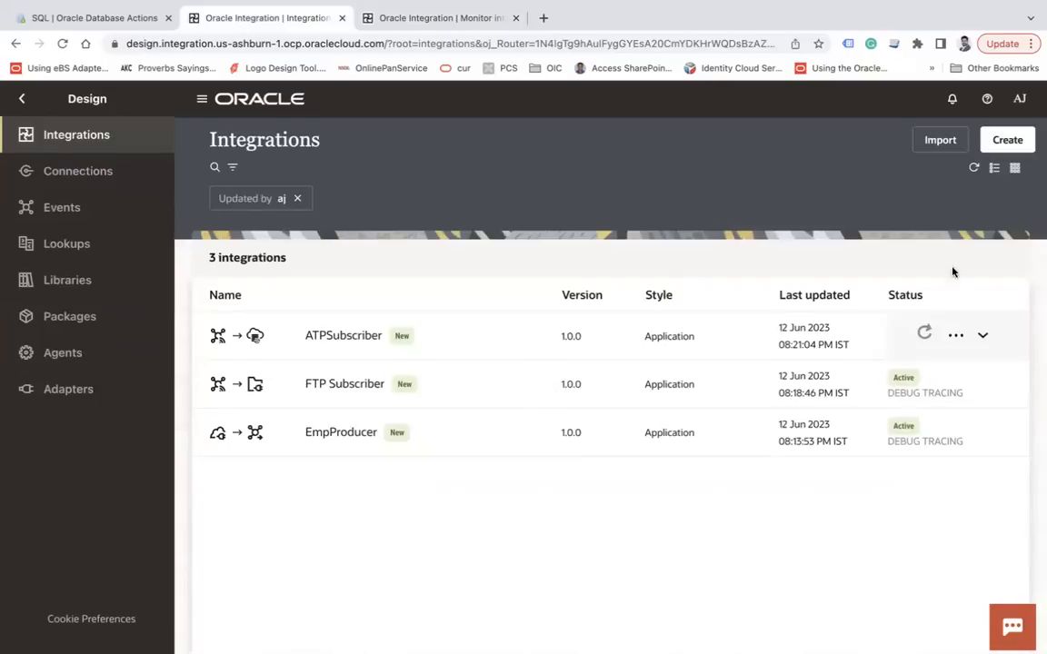
pyautogui.click(924, 337)
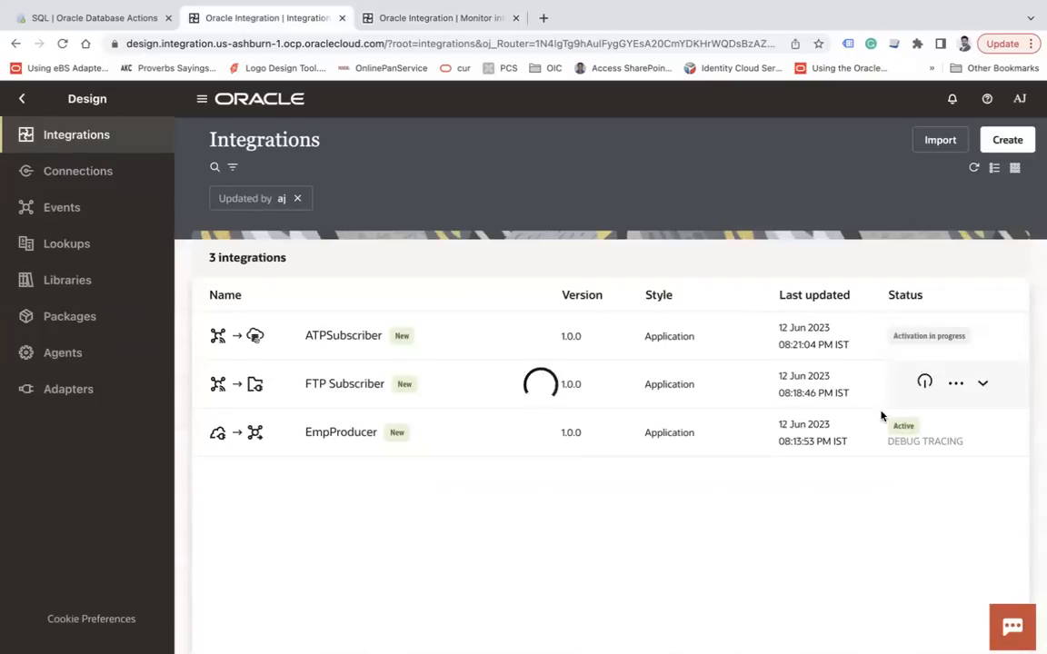
pyautogui.click(921, 339)
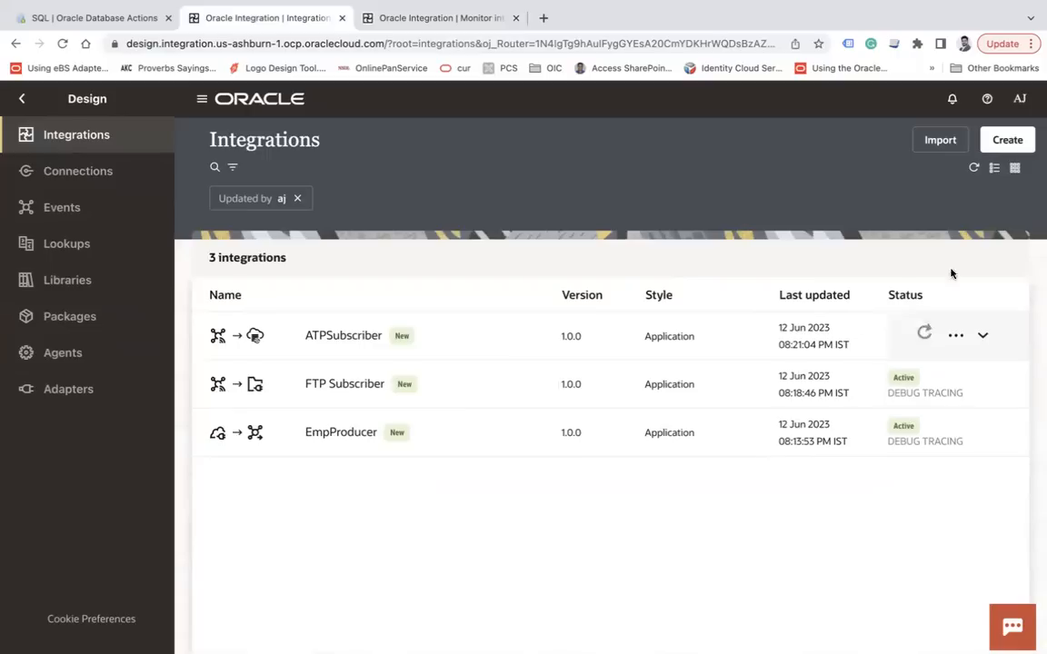
pyautogui.click(974, 170)
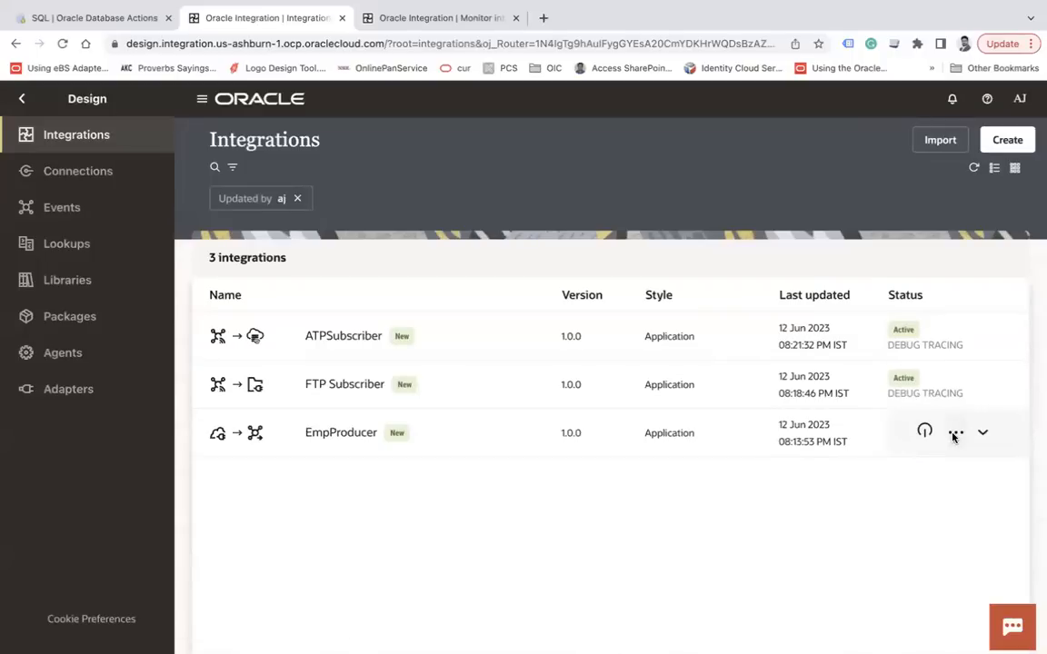
pyautogui.click(954, 434)
pyautogui.click(882, 259)
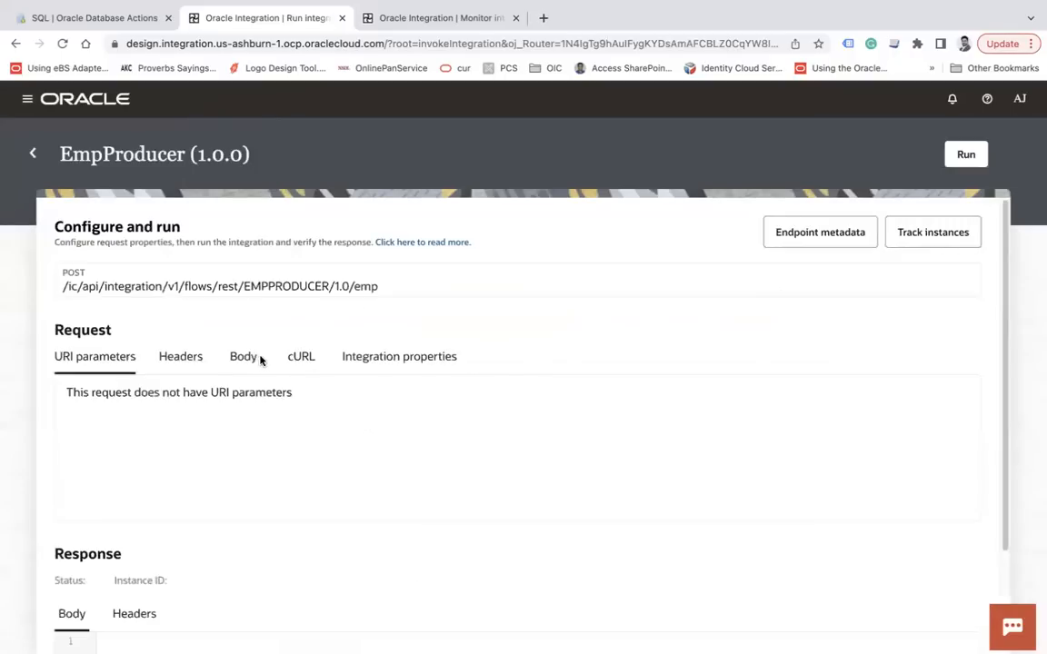
# Run EmpProducer with the sample employee payload and refresh monitoring until ATPSubscriber shows one errored message
pyautogui.click(258, 358)
pyautogui.click(965, 154)
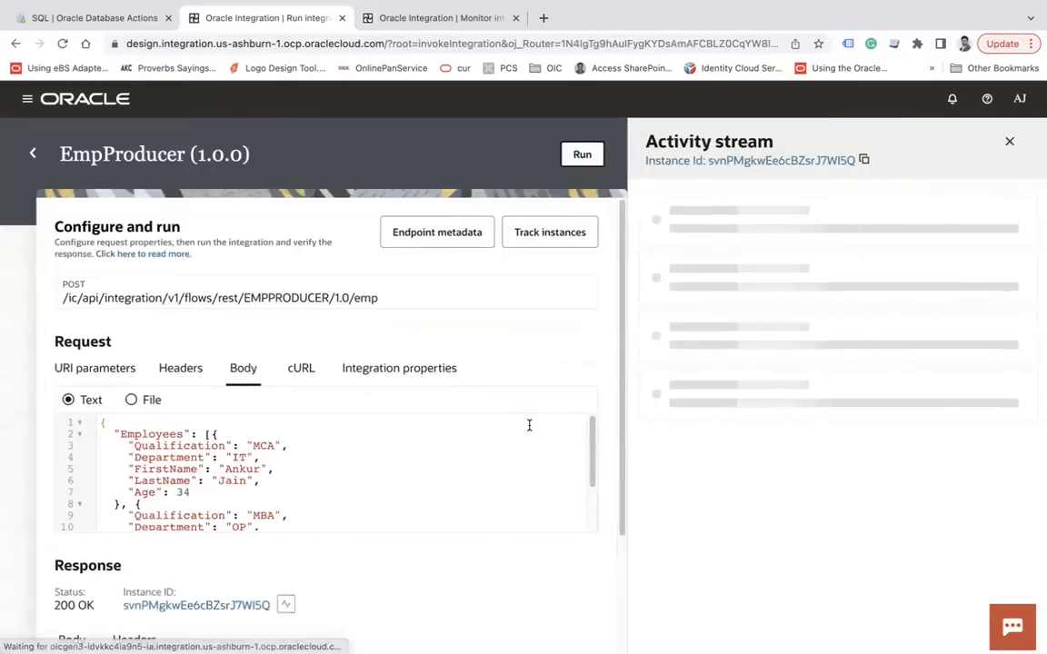
pyautogui.click(417, 22)
pyautogui.click(1004, 235)
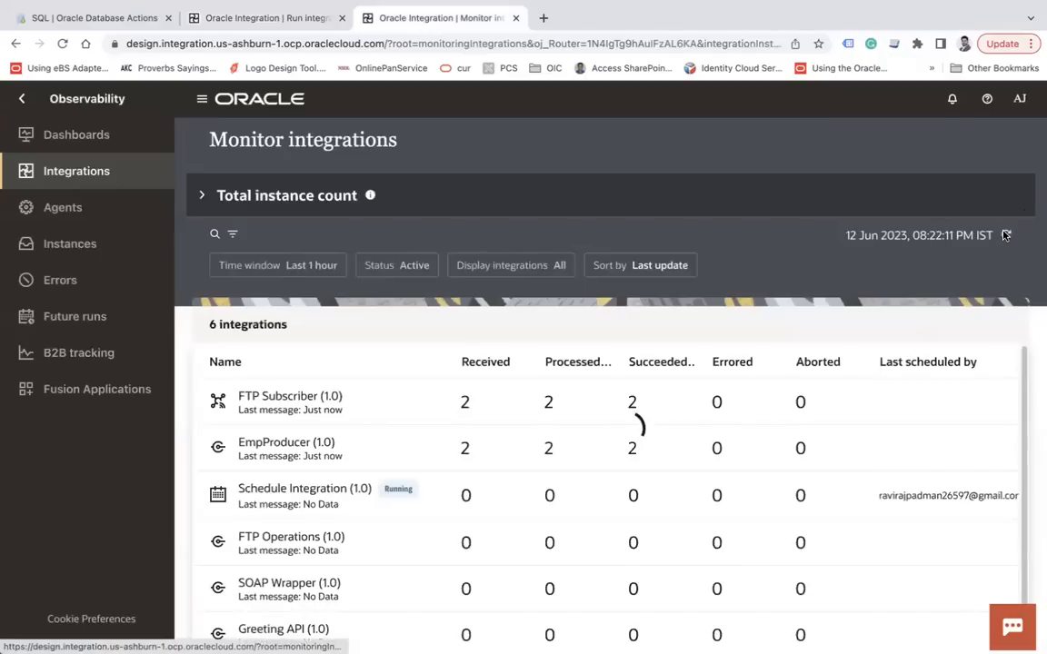
pyautogui.click(1005, 235)
pyautogui.click(1005, 236)
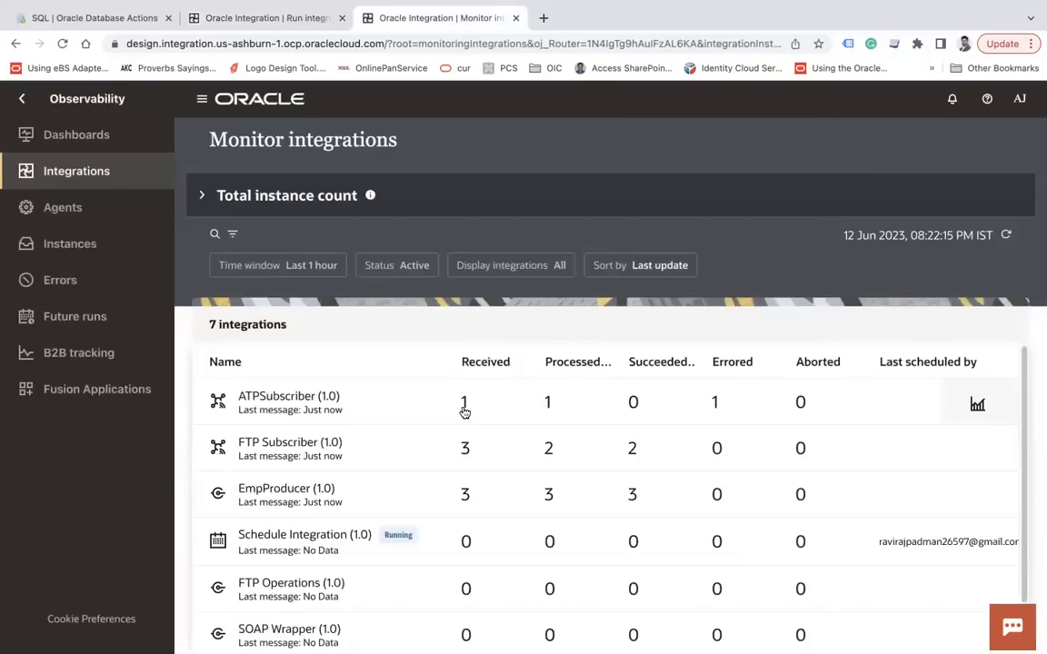
pyautogui.click(1006, 235)
pyautogui.click(722, 455)
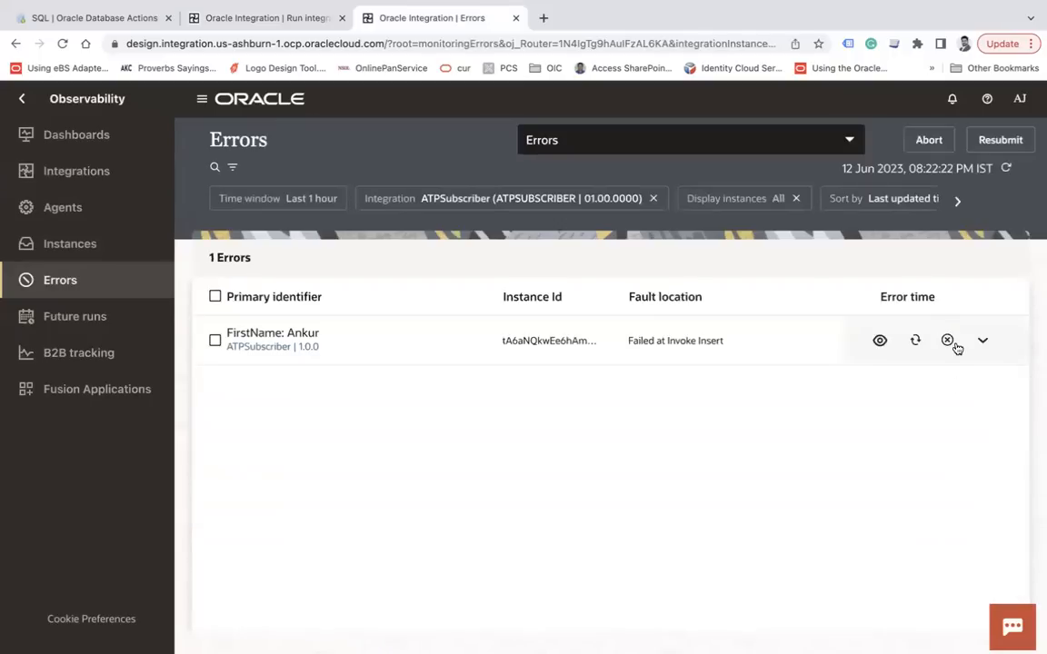
# Inspect the failed instance's trace, showing a String-to-BigDecimal conversion error at Invoke Insert
pyautogui.click(880, 342)
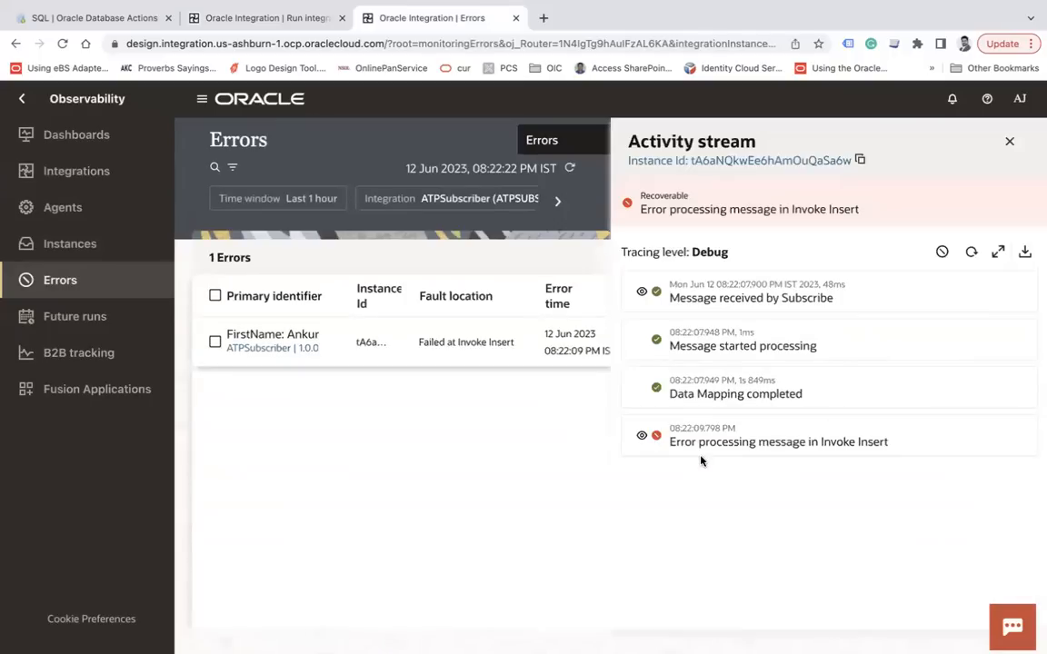
pyautogui.click(641, 435)
pyautogui.scroll(-2, 843, 525)
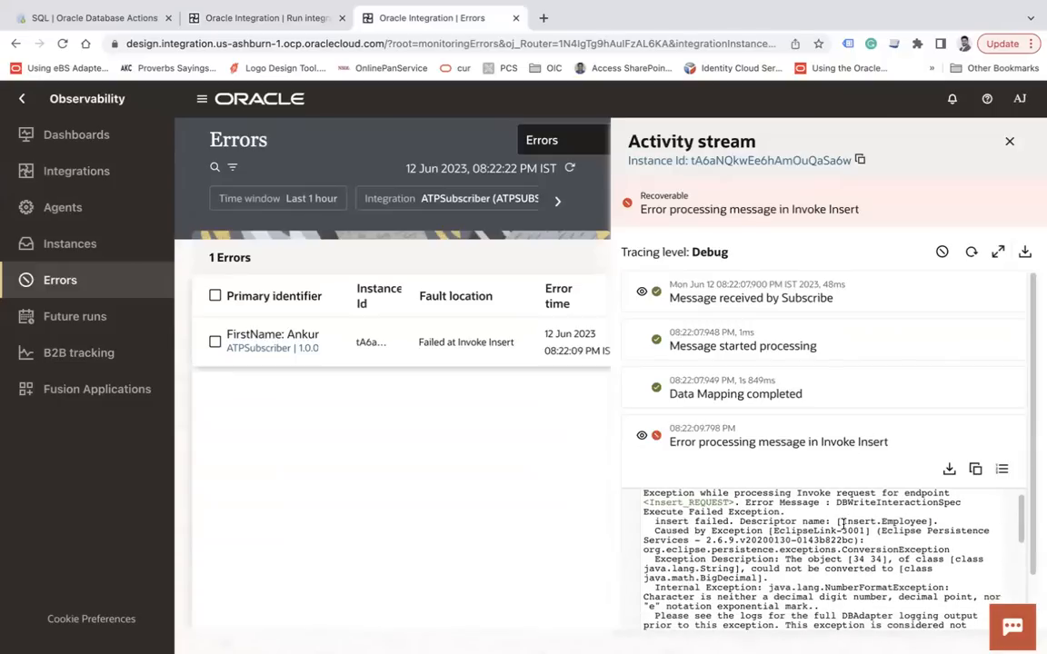
pyautogui.scroll(-1, 839, 578)
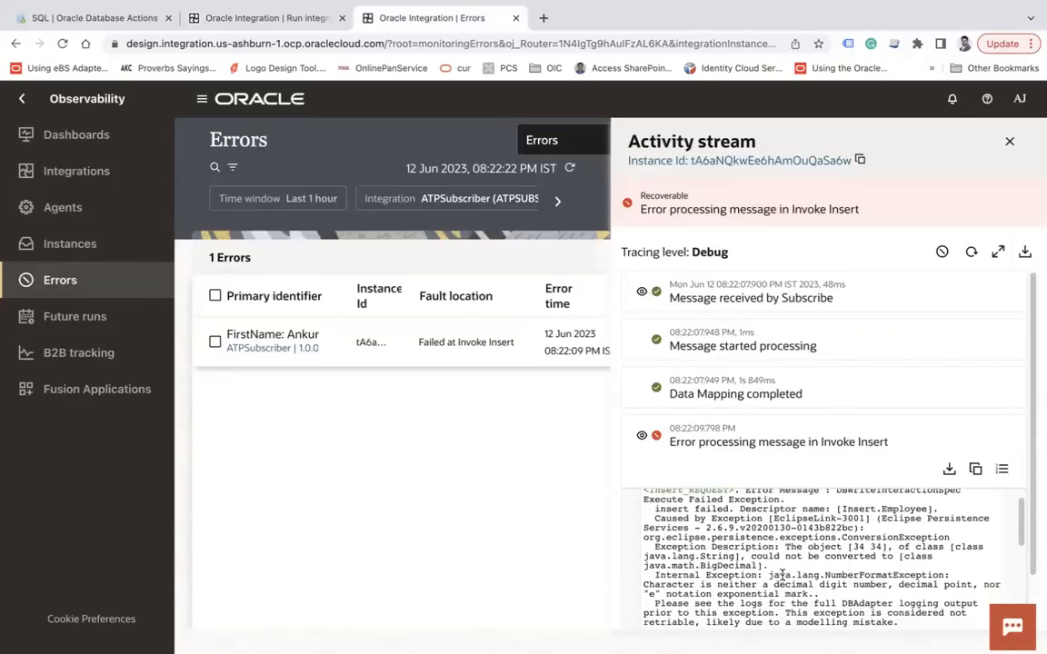
pyautogui.scroll(-1, 874, 564)
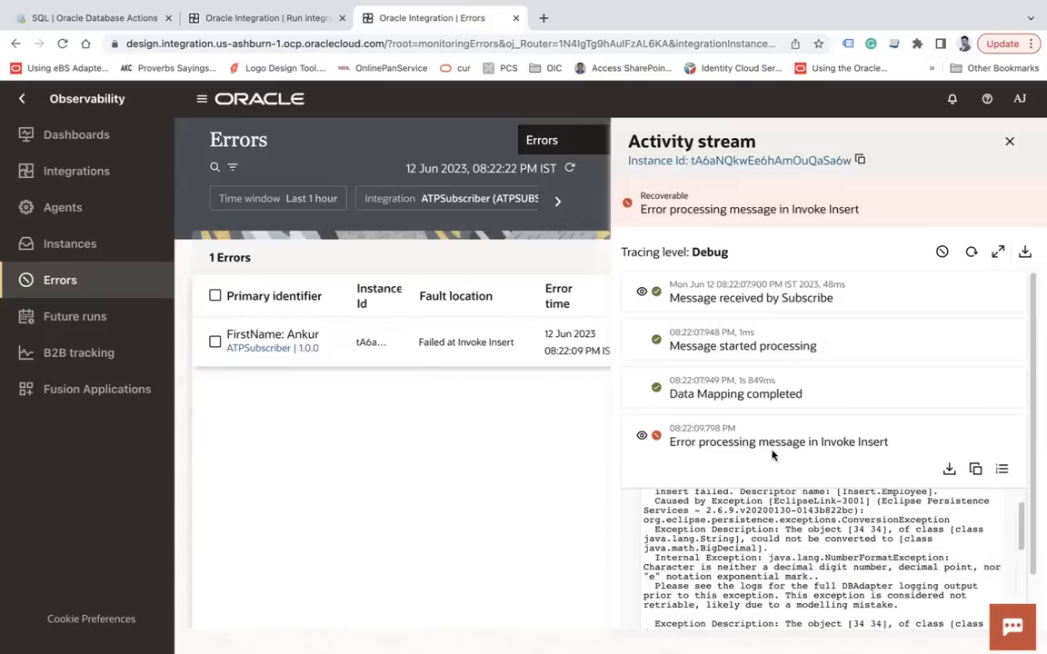
pyautogui.click(641, 440)
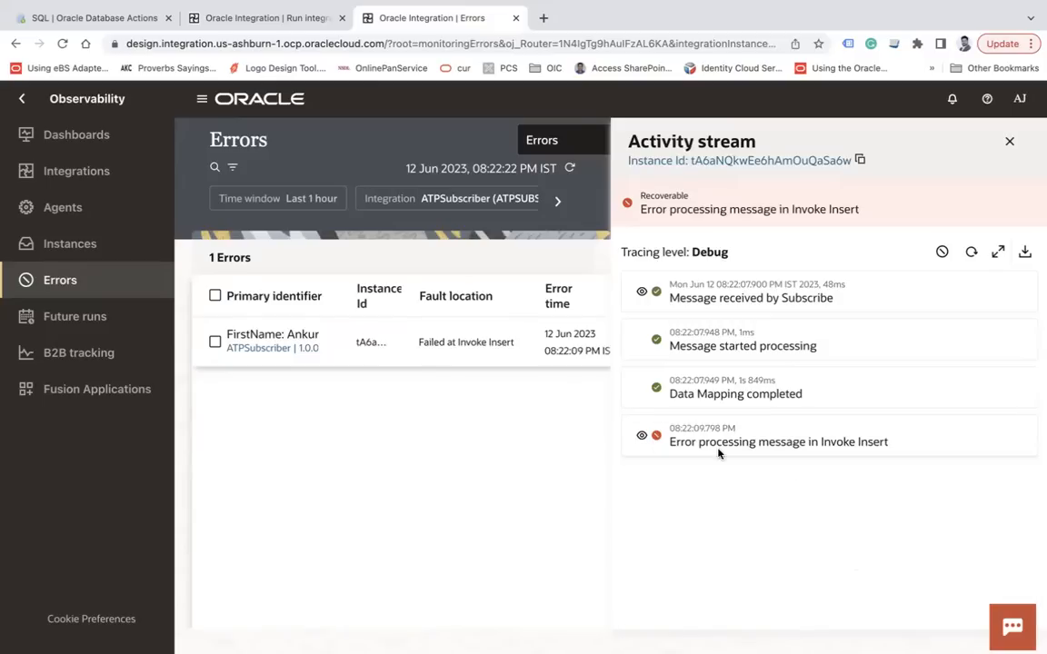
pyautogui.click(1009, 141)
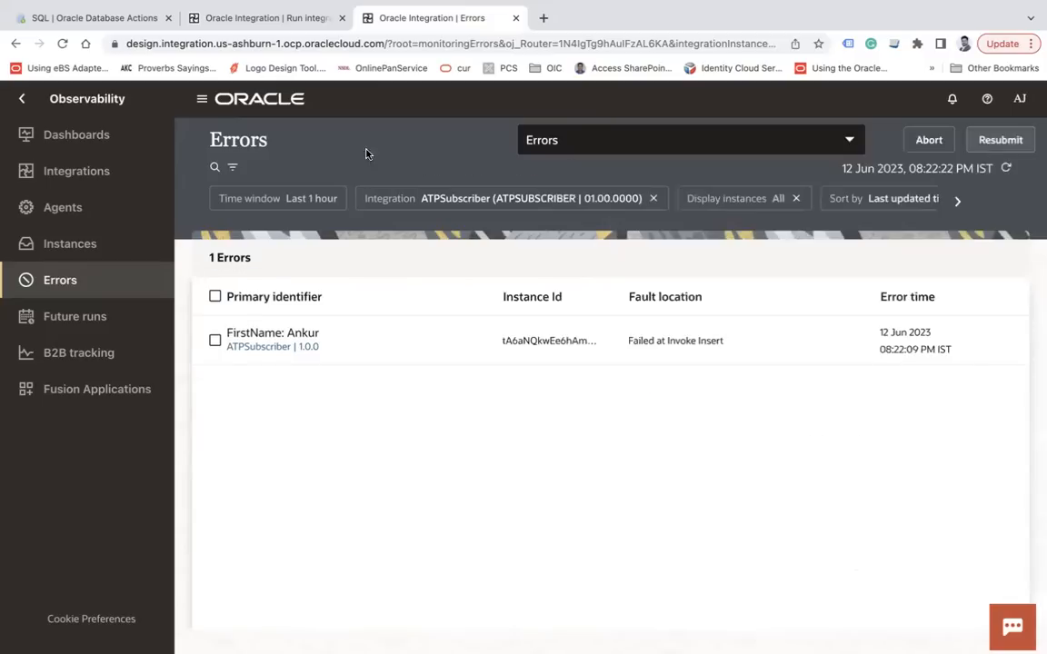
# Return to the monitoring overview (3 succeeded each, ATPSubscriber 1 errored), then switch to the FTP client
pyautogui.click(116, 174)
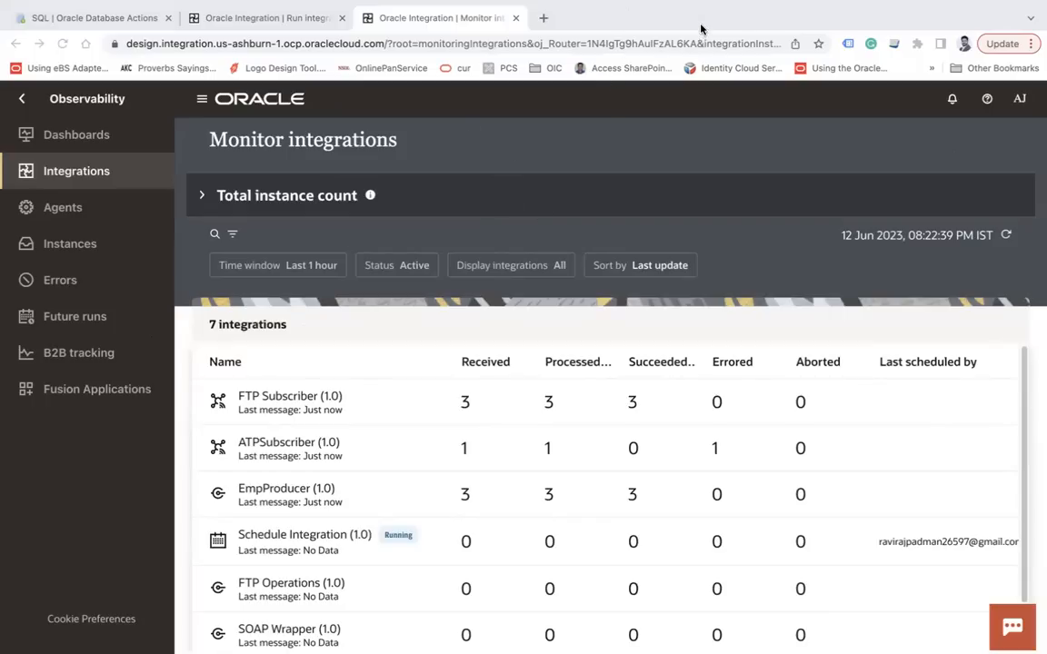
pyautogui.press('super+Tab')
pyautogui.click(537, 327)
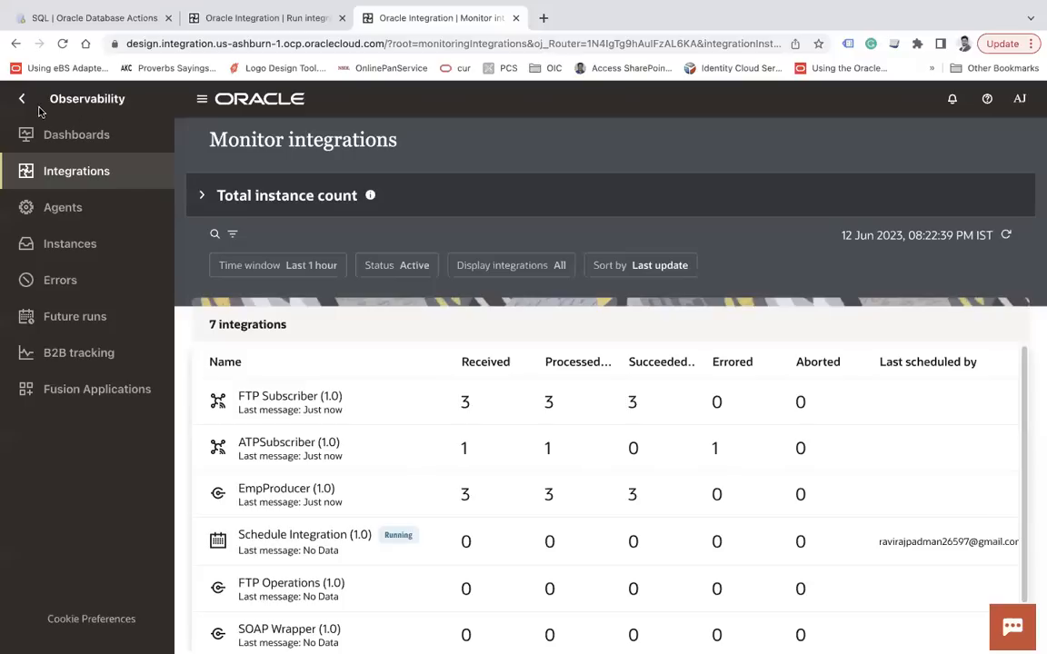
# Open the UserOnboarding event to view subscribers ATPSubscriber and FTP Subscriber and publisher EmpProducer
pyautogui.click(244, 17)
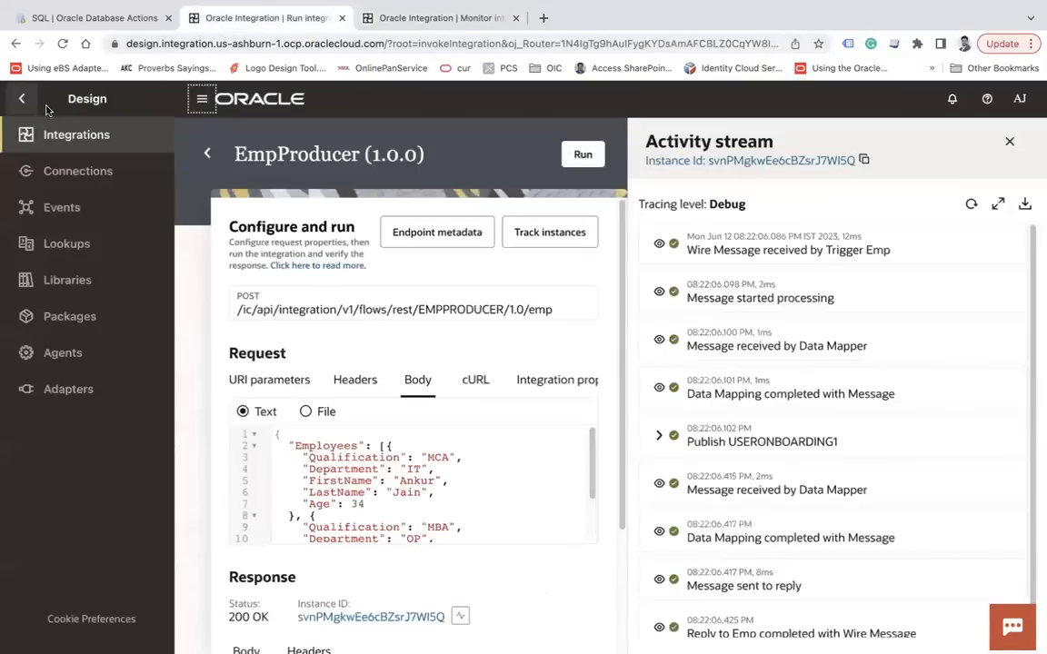
pyautogui.click(87, 206)
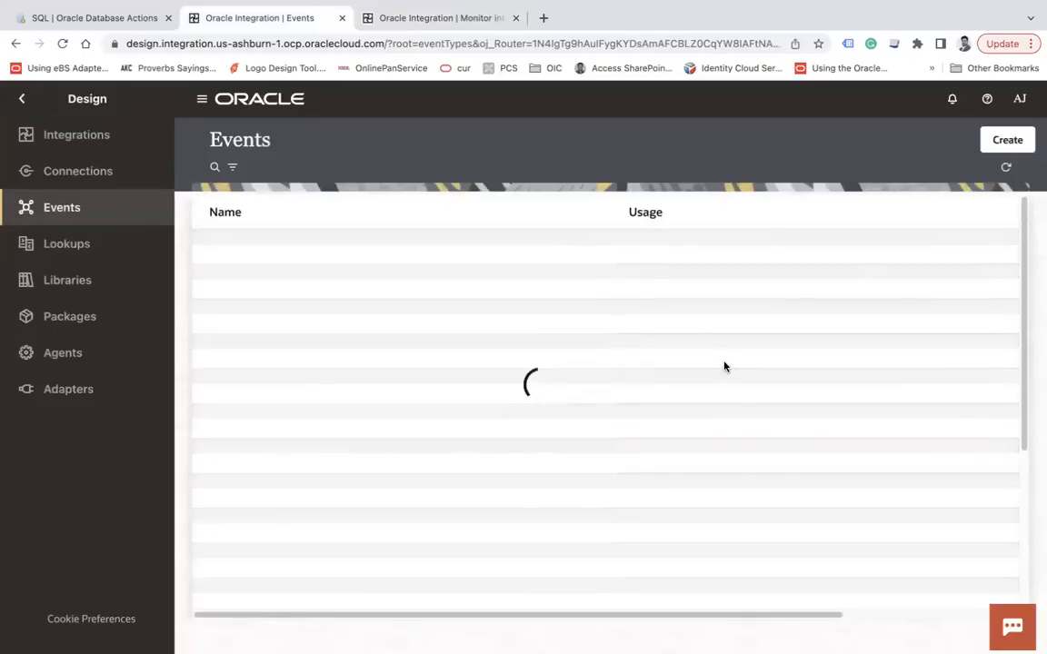
pyautogui.click(202, 98)
pyautogui.click(543, 256)
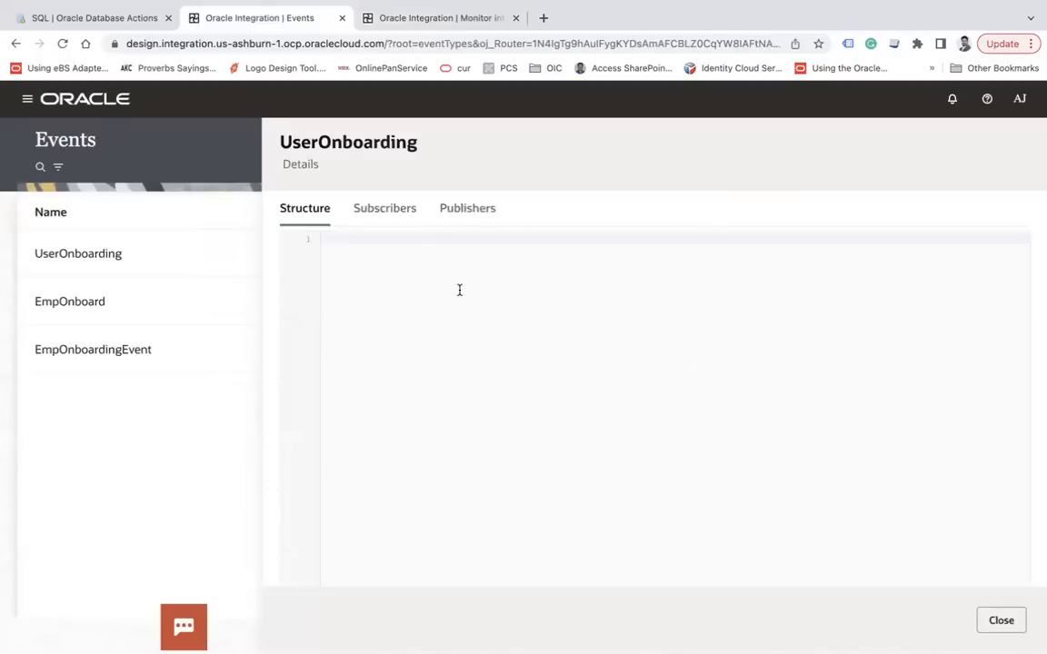
pyautogui.click(387, 211)
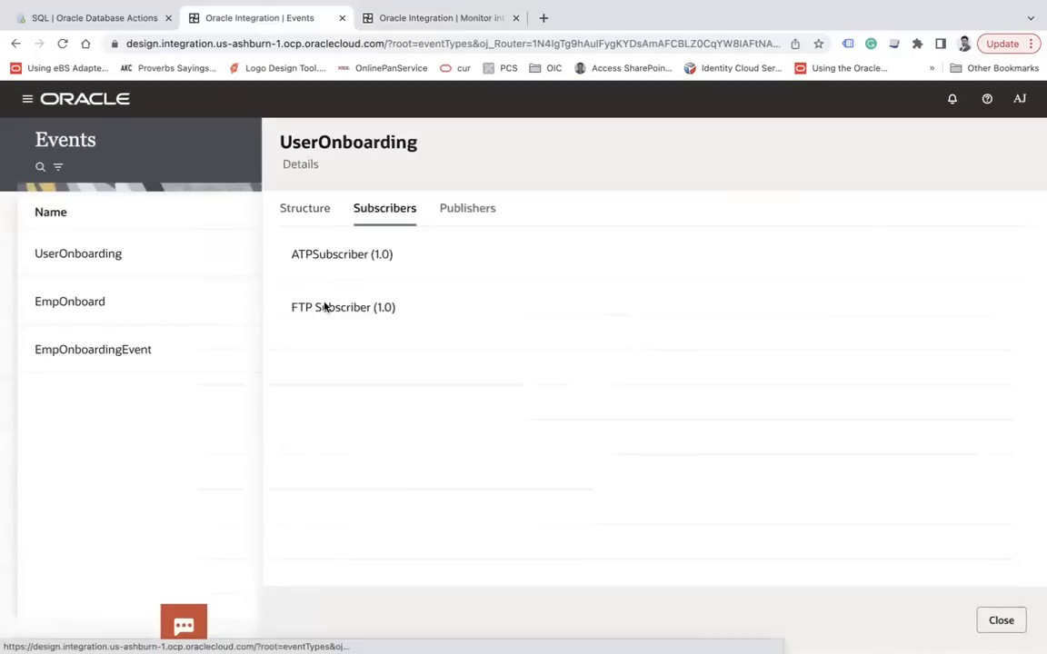
pyautogui.click(469, 212)
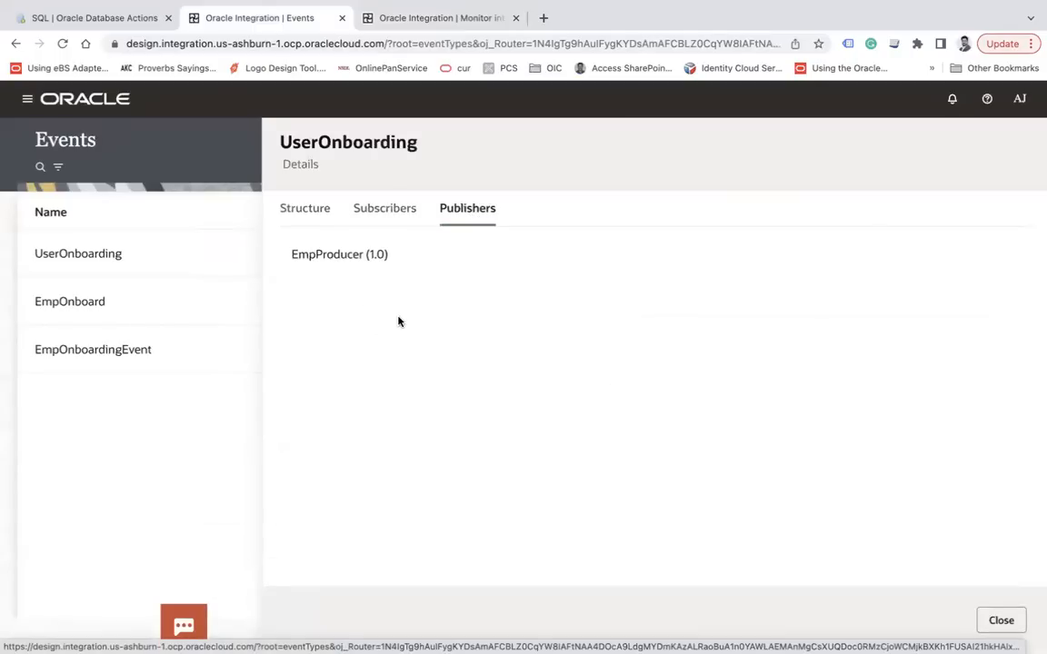